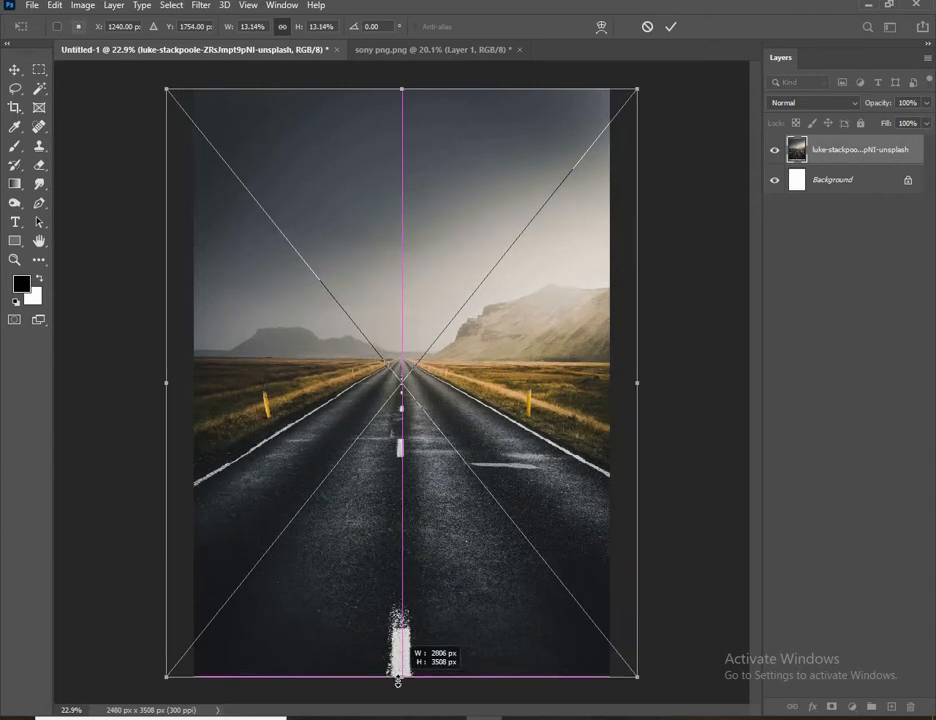
# Confirm the road photo's placement at 13.14% scale, filling the full height of the canvas.
pyautogui.press('Return')
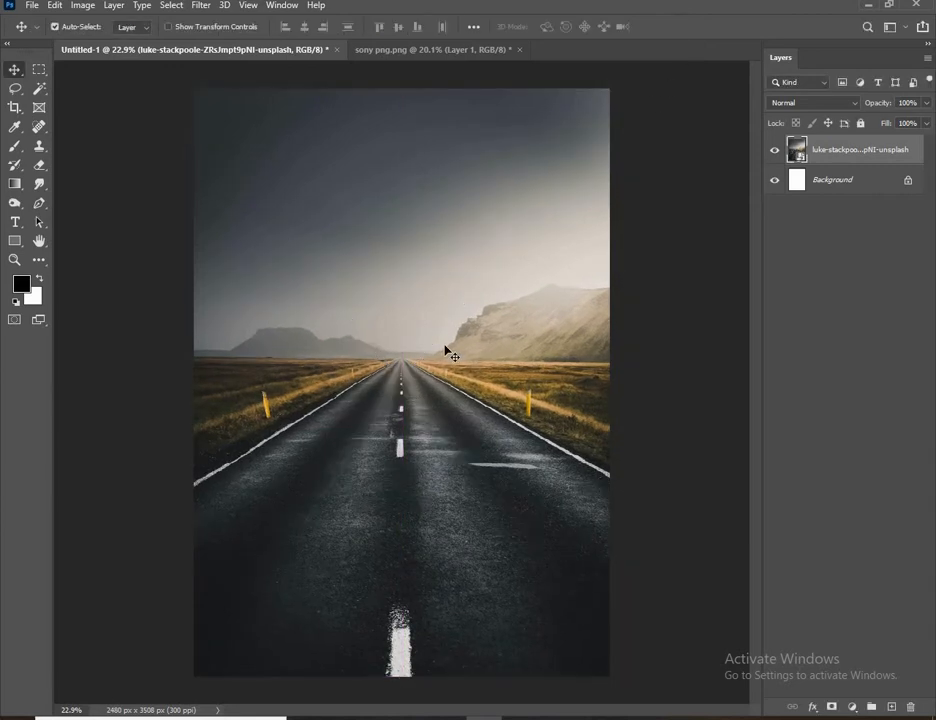
pyautogui.scroll(-3, 445, 351)
pyautogui.scroll(3, 445, 351)
# Bring the man with the sword from sony png.png into the road composition, aligned to its lower-left corner.
pyautogui.click(435, 49)
pyautogui.moveTo(249, 279); pyautogui.dragTo(318, 427)
pyautogui.scroll(-2, 361, 467)
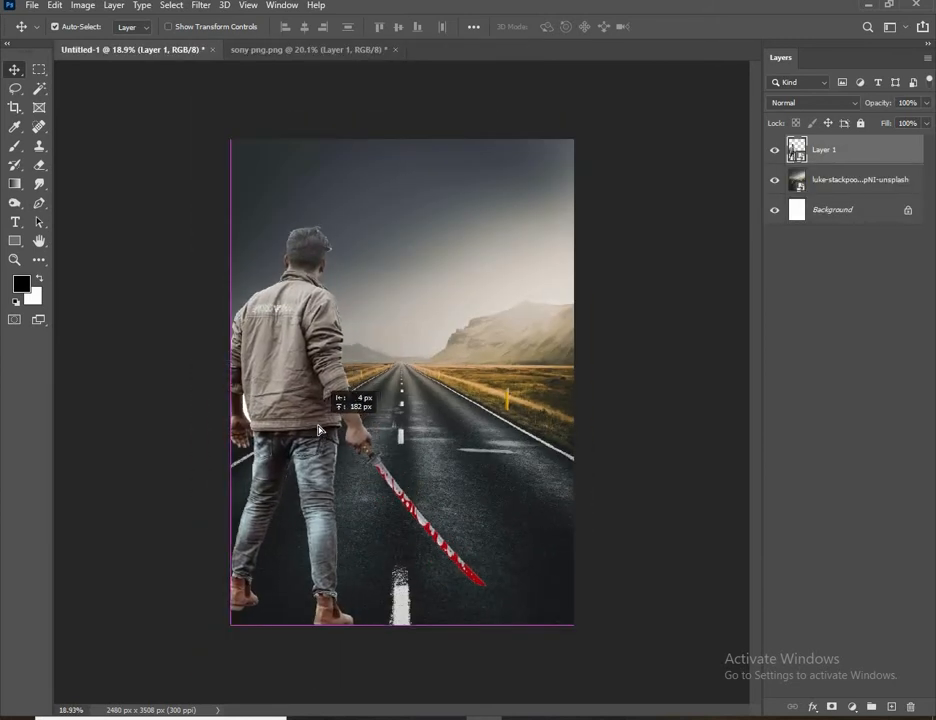
pyautogui.scroll(1, 402, 392)
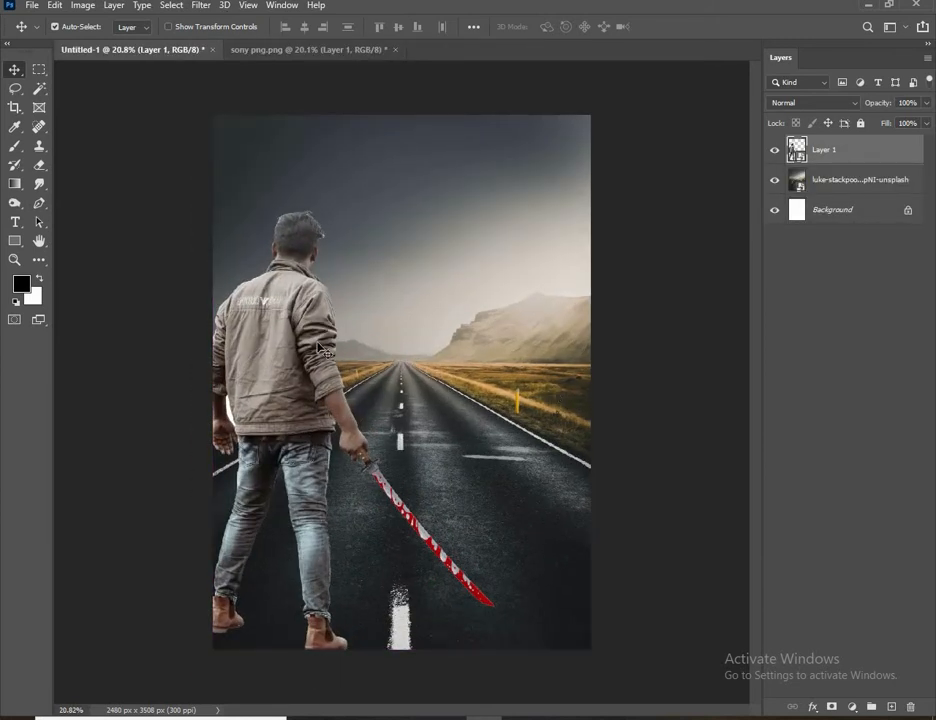
# Start the Camera Raw filter on the man's layer and set exposure to -0.65 and contrast to +27.
pyautogui.click(201, 5)
pyautogui.click(235, 92)
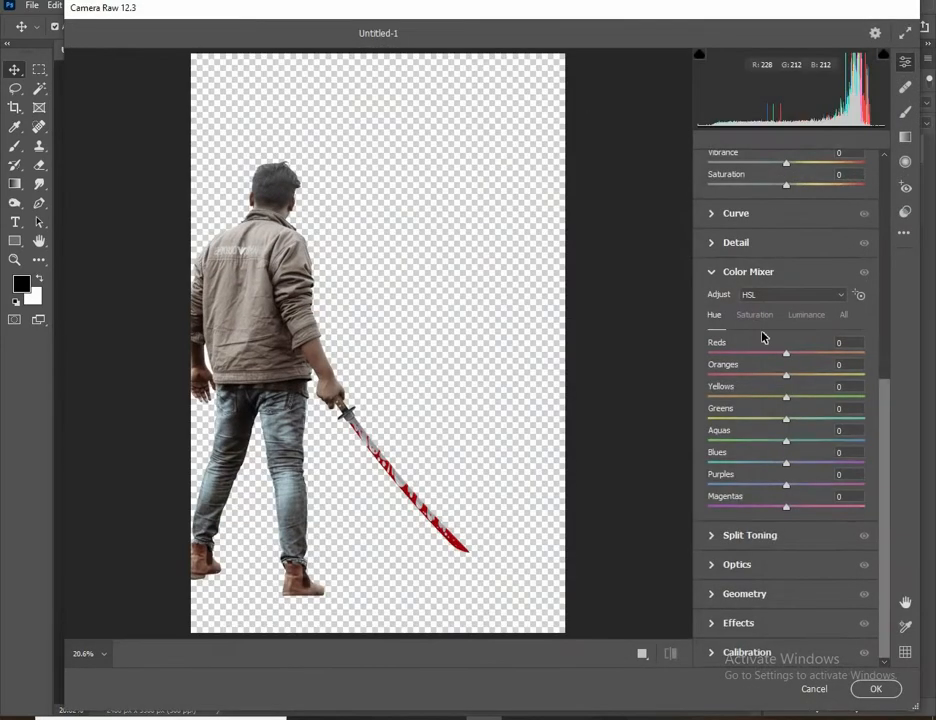
pyautogui.scroll(5, 764, 336)
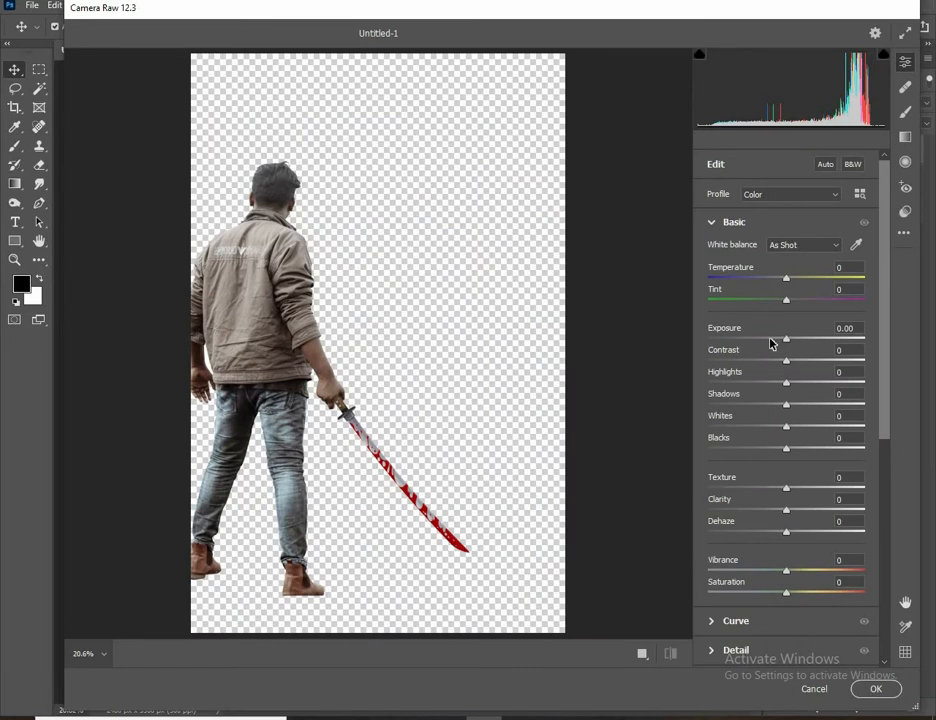
pyautogui.click(770, 340)
pyautogui.click(808, 361)
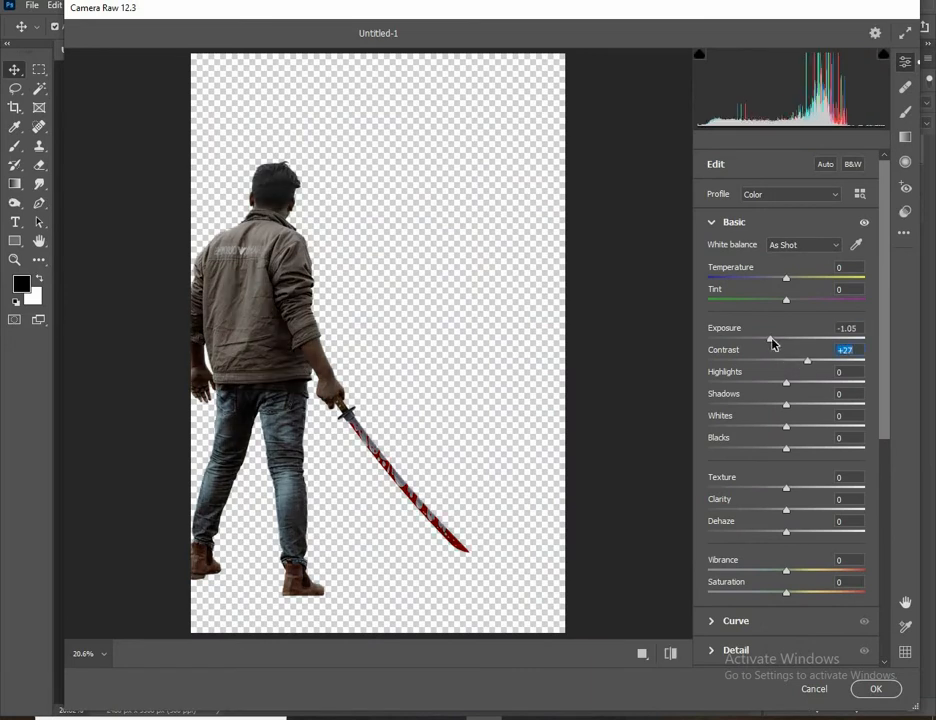
pyautogui.click(777, 338)
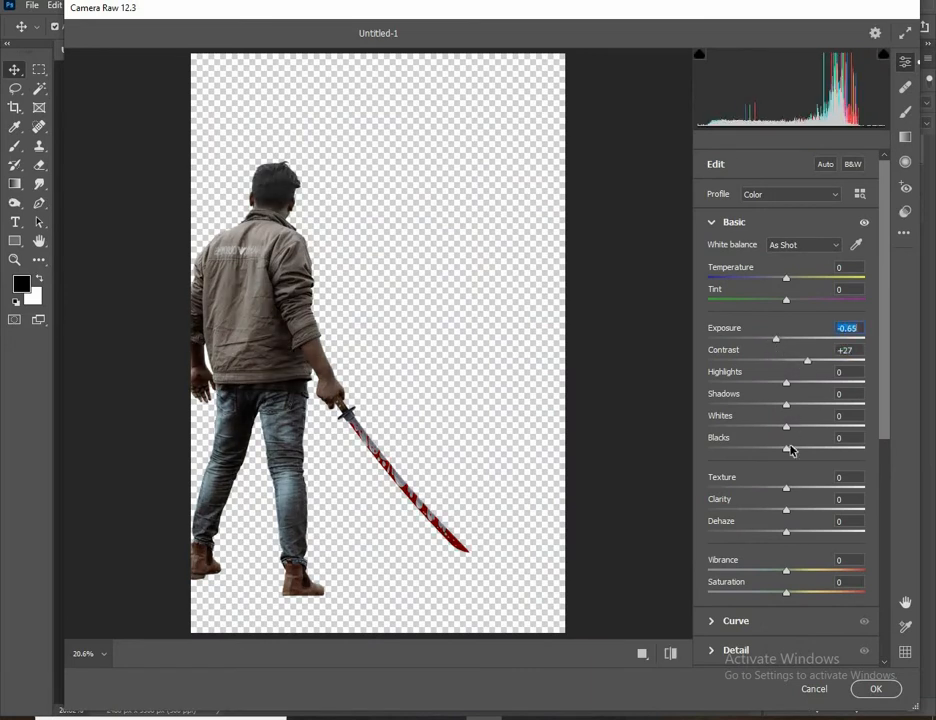
# Set blacks to -63, shadows +13, highlights -3, clarity +7 and dehaze +9, and apply the filter to the man.
pyautogui.moveTo(790, 447); pyautogui.dragTo(739, 448)
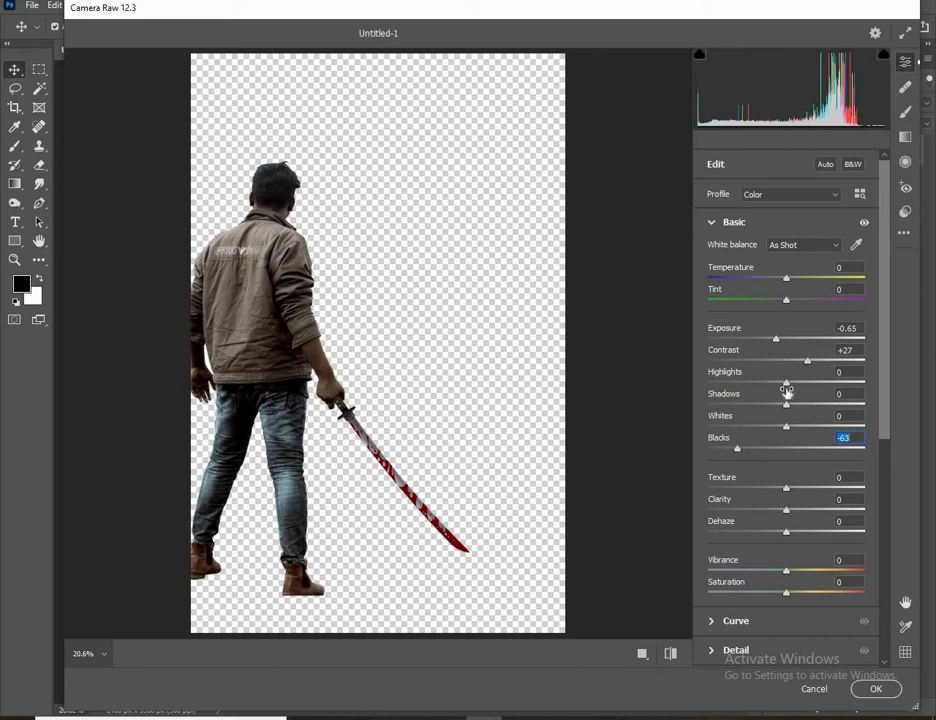
pyautogui.click(796, 404)
pyautogui.scroll(-2, 785, 421)
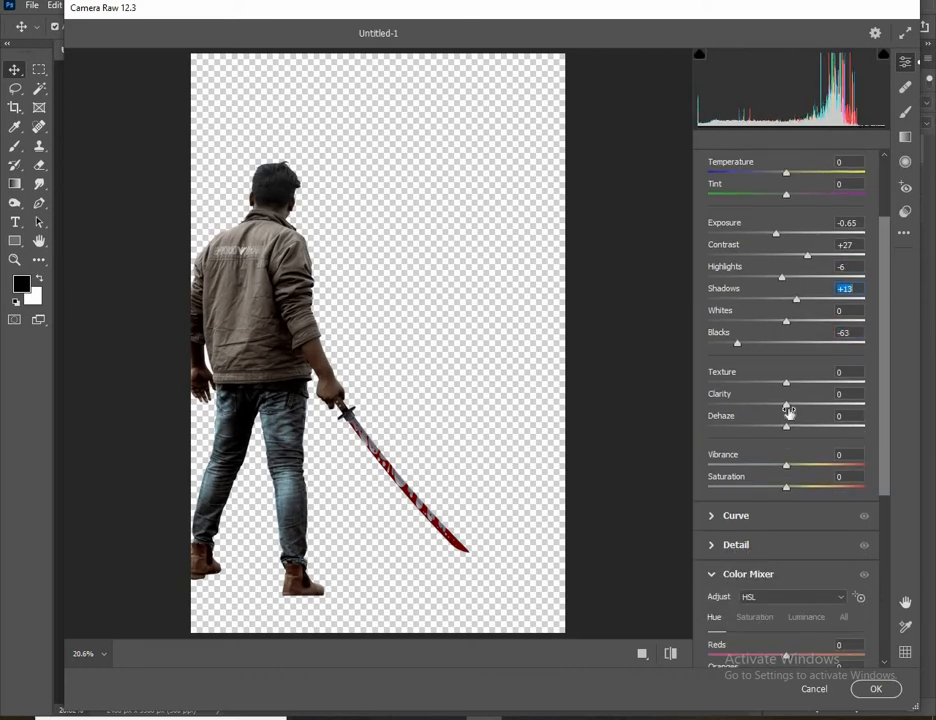
pyautogui.moveTo(788, 410); pyautogui.dragTo(795, 404)
pyautogui.scroll(2, 792, 390)
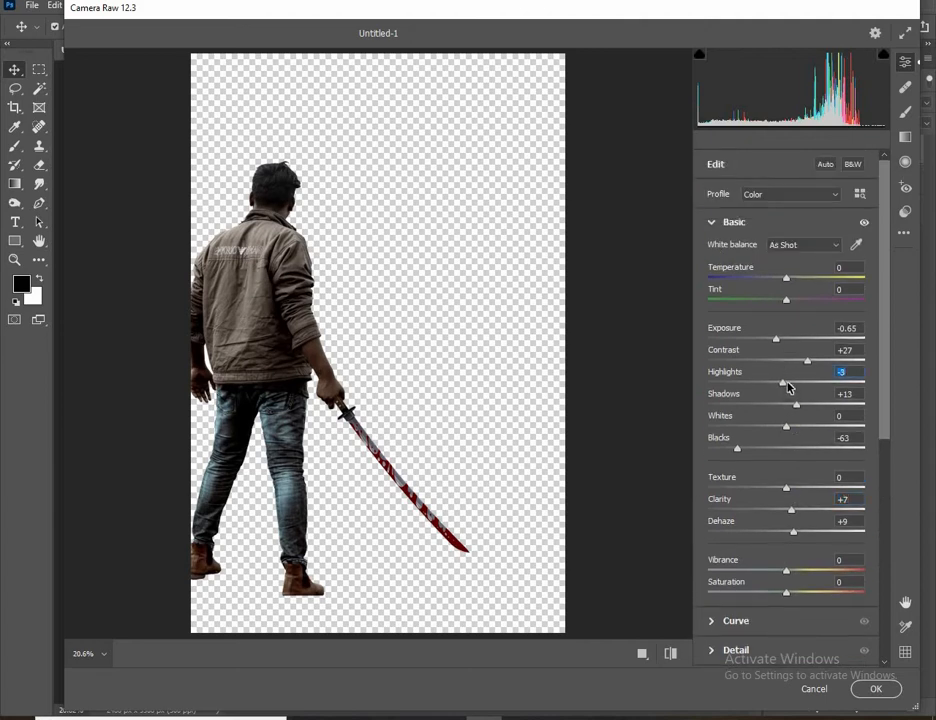
pyautogui.click(872, 689)
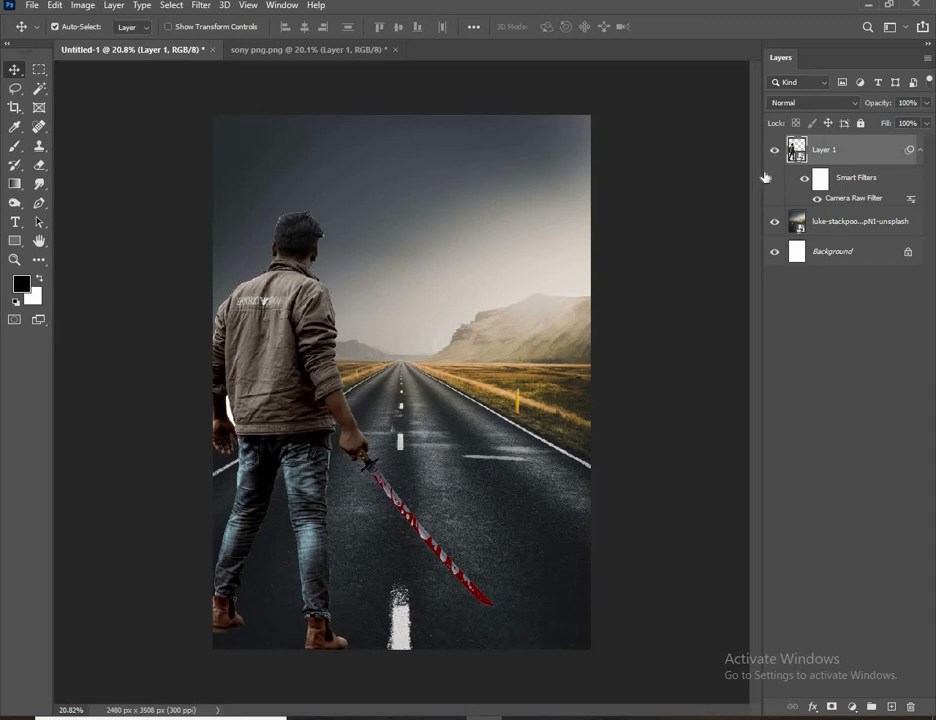
# Hide the man's layer and close sony png.png without saving it.
pyautogui.click(774, 149)
pyautogui.click(395, 50)
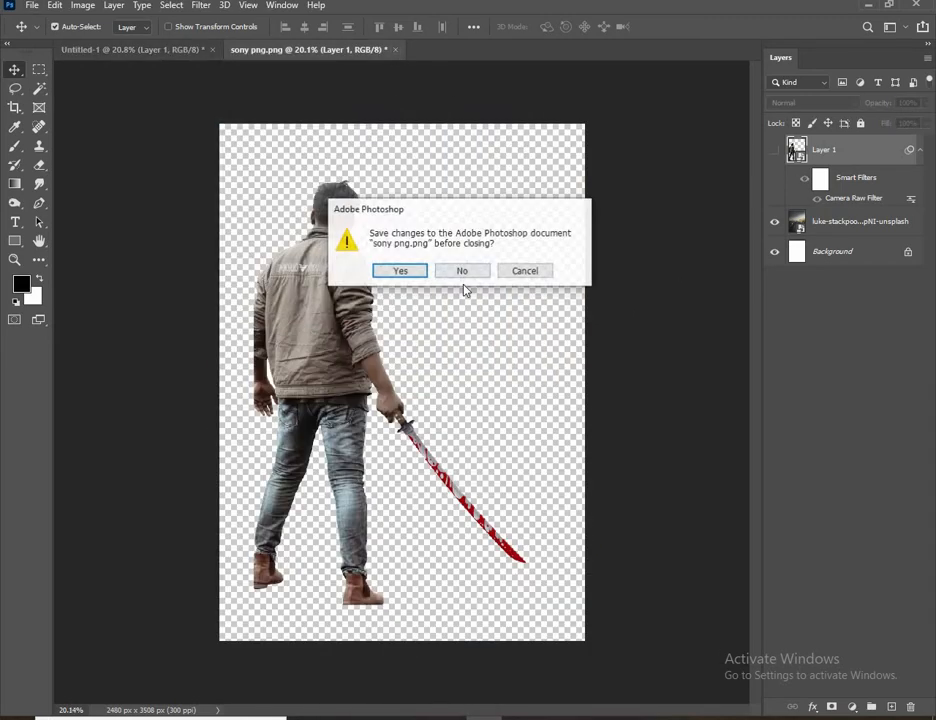
pyautogui.click(463, 271)
pyautogui.click(411, 717)
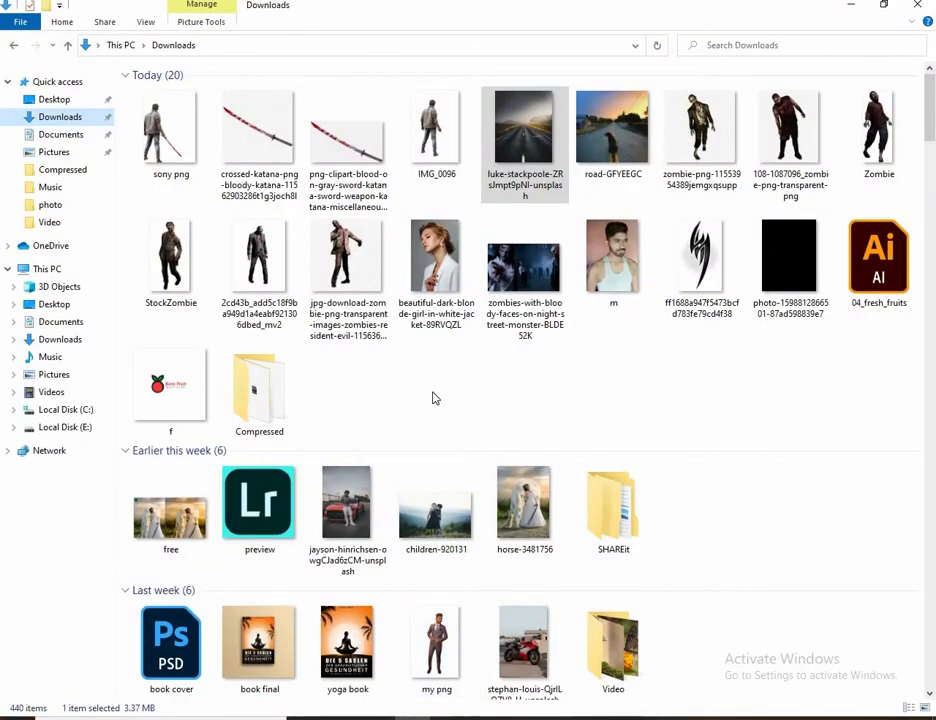
pyautogui.moveTo(788, 130); pyautogui.dragTo(490, 52)
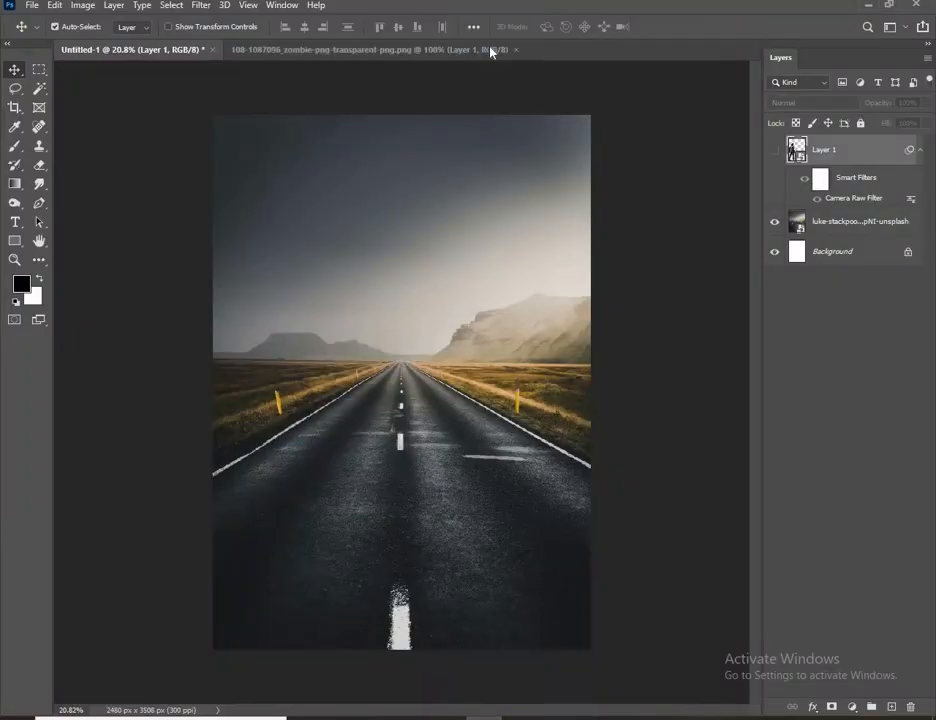
pyautogui.click(832, 707)
pyautogui.click(797, 150)
pyautogui.click(39, 89)
pyautogui.click(270, 267)
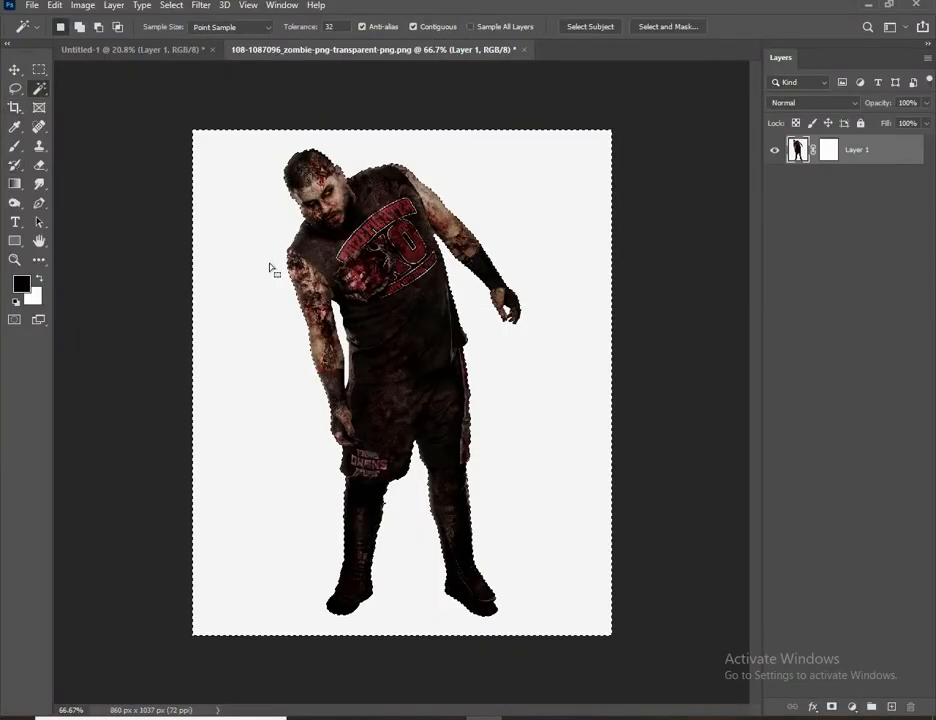
pyautogui.press('Delete')
pyautogui.hotkey('ctrl', 'd')
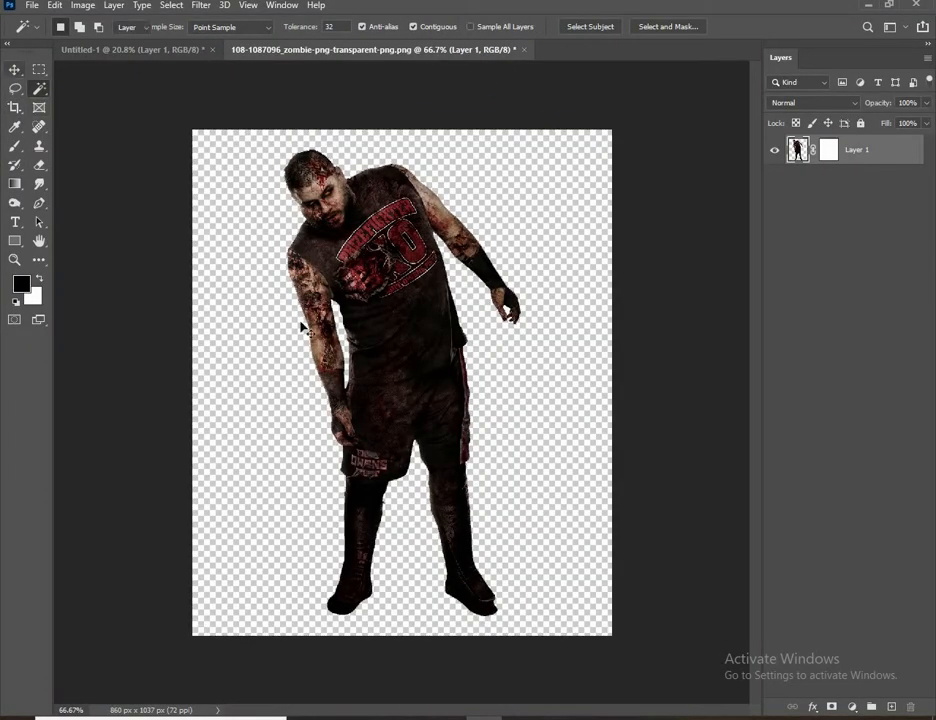
# Place the zombie cutout in the road composition, scaled down to stand in the road's right lane near the horizon.
pyautogui.press('v')
pyautogui.moveTo(302, 328); pyautogui.dragTo(455, 420)
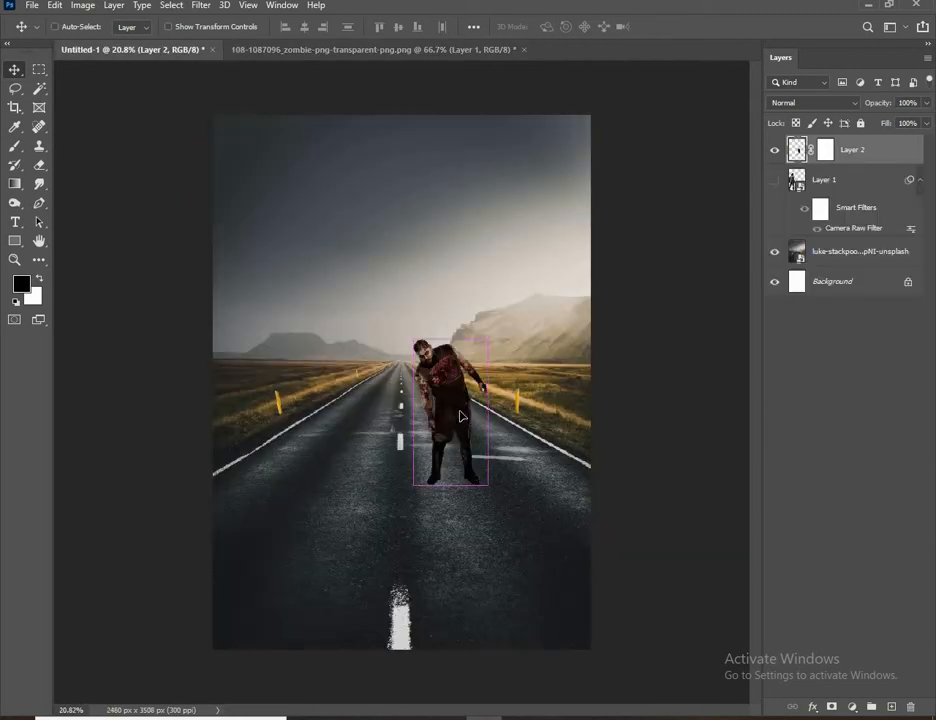
pyautogui.hotkey('ctrl', 't')
pyautogui.moveTo(489, 338); pyautogui.dragTo(479, 357)
pyautogui.moveTo(461, 409); pyautogui.dragTo(468, 379)
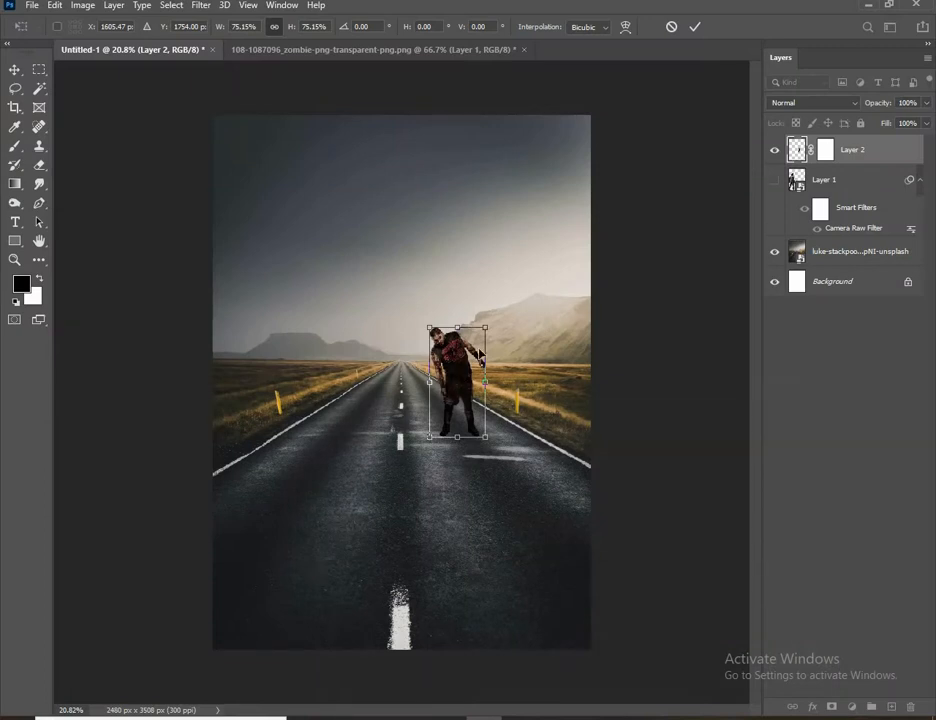
pyautogui.moveTo(486, 326); pyautogui.dragTo(485, 329)
pyautogui.moveTo(465, 373); pyautogui.dragTo(478, 366)
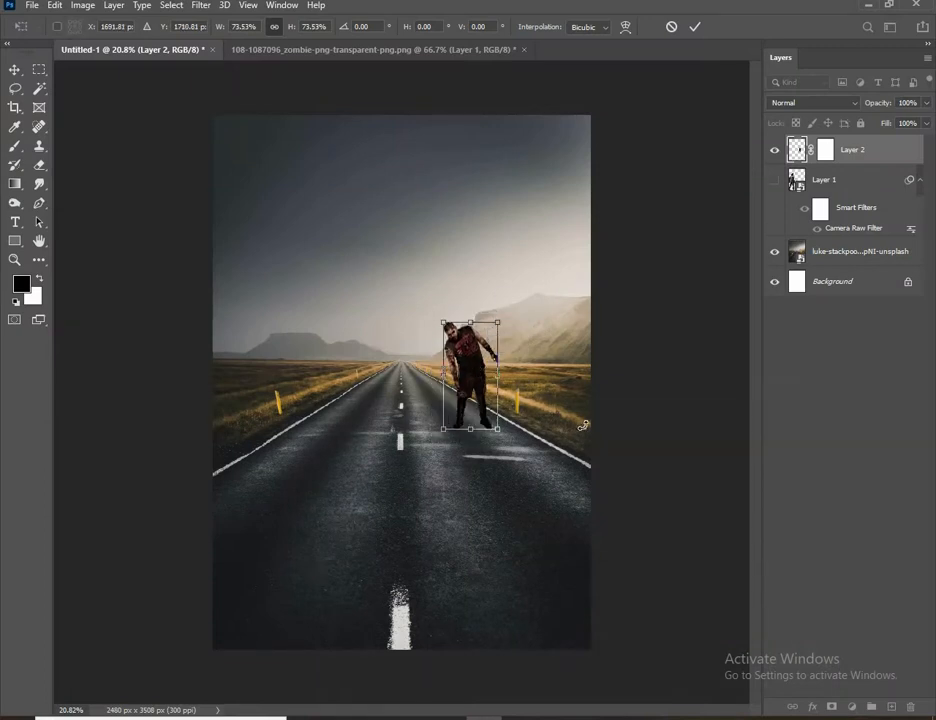
pyautogui.moveTo(498, 322); pyautogui.dragTo(496, 326)
pyautogui.moveTo(473, 378)
pyautogui.mouseDown()
pyautogui.moveTo(459, 371)
pyautogui.moveTo(472, 385)
pyautogui.mouseUp()
pyautogui.click(695, 31)
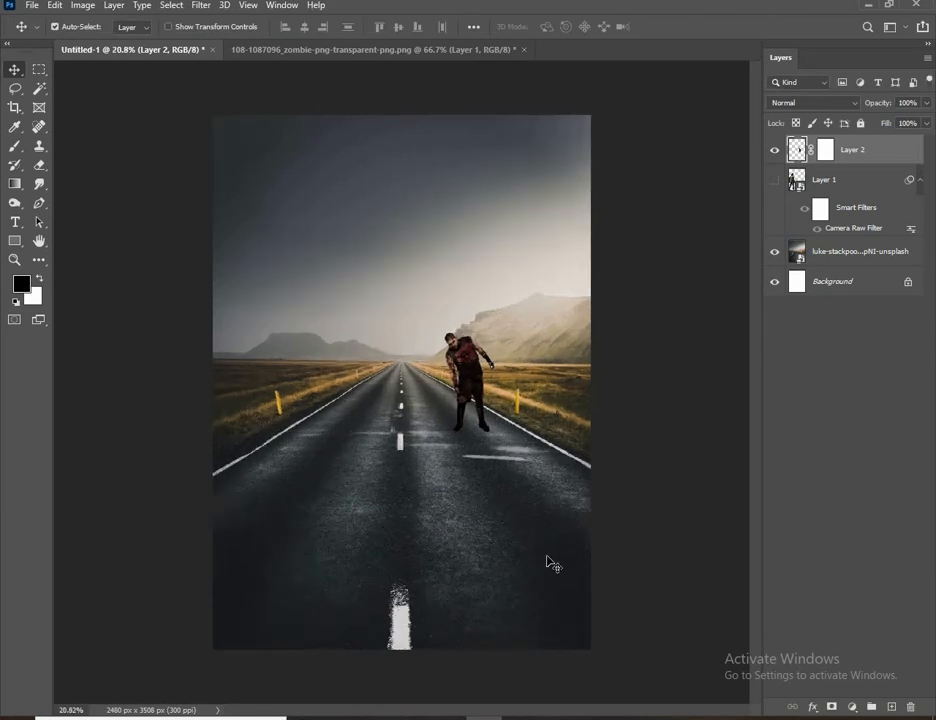
# Apply the Camera Raw filter to the zombie with contrast +19, exposure -0.75 and raised highlights.
pyautogui.click(203, 6)
pyautogui.click(241, 94)
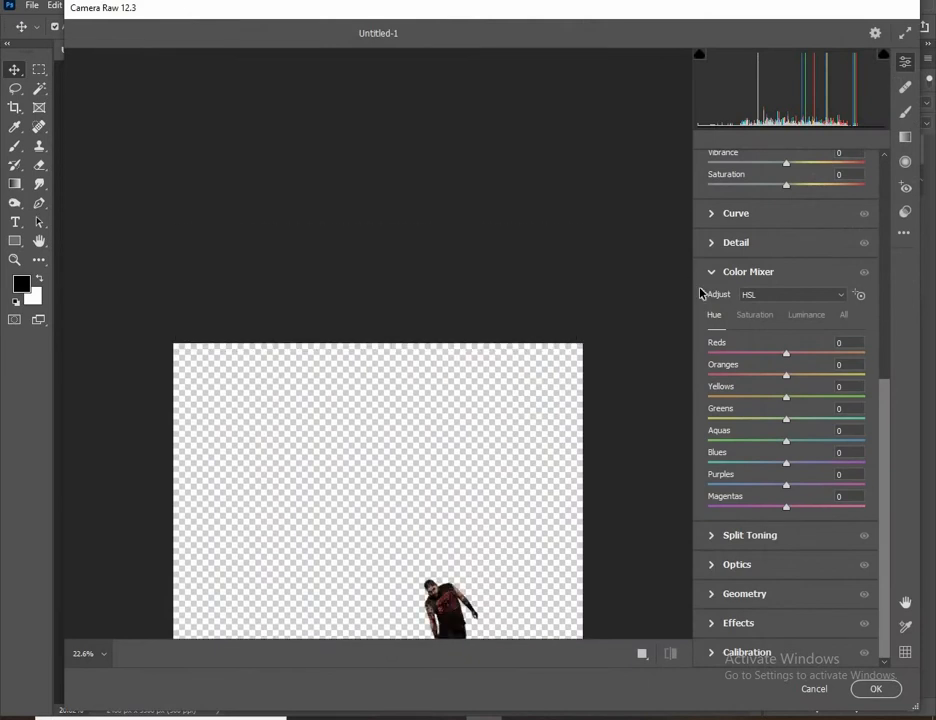
pyautogui.scroll(-5, 495, 334)
pyautogui.scroll(5, 788, 325)
pyautogui.click(800, 360)
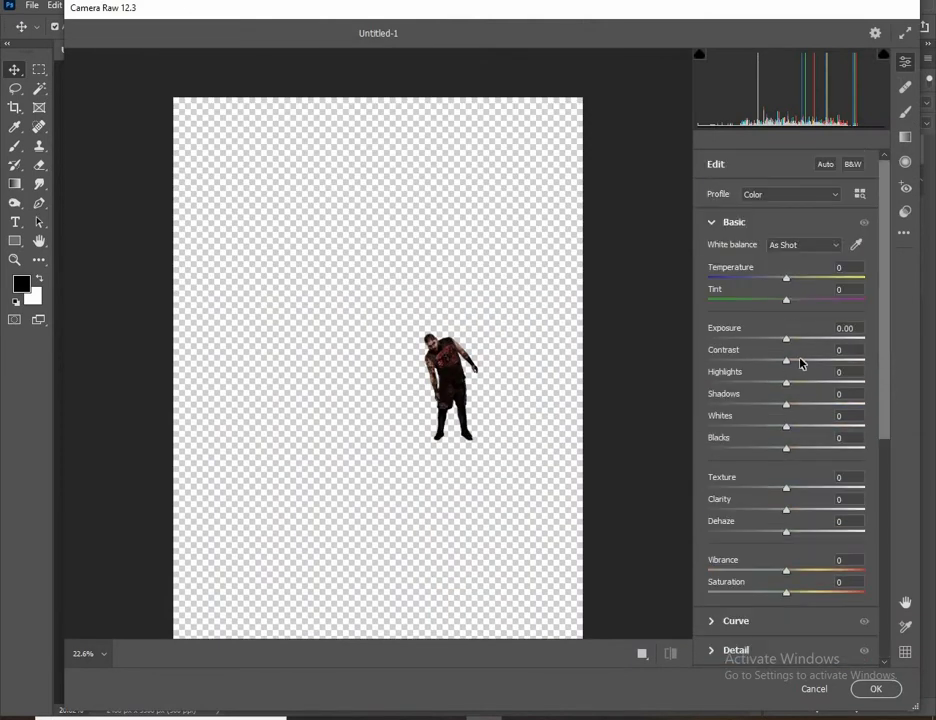
pyautogui.click(774, 339)
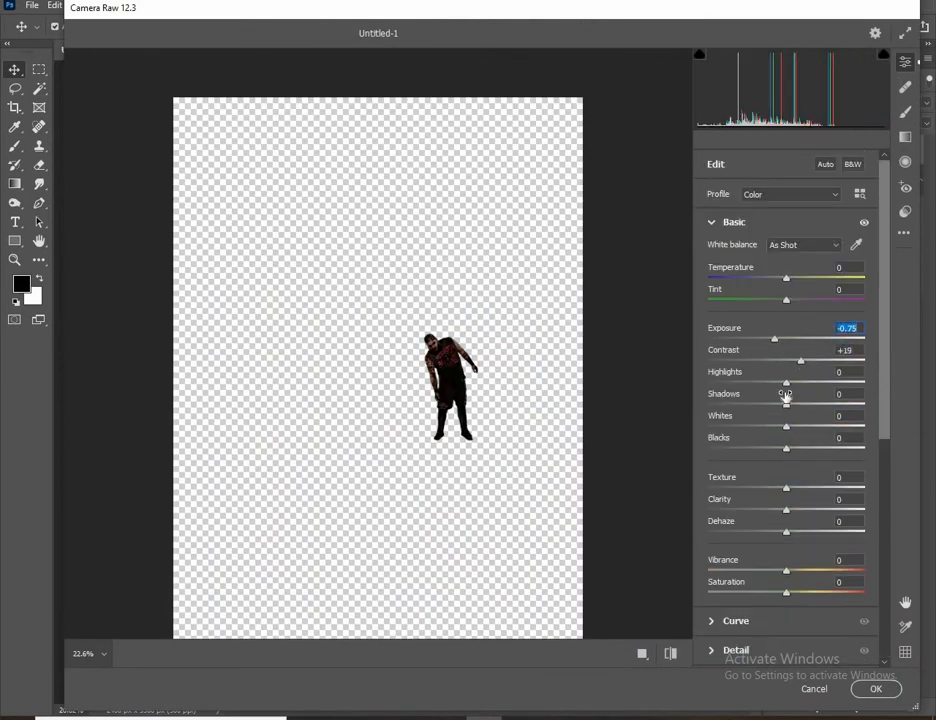
pyautogui.moveTo(786, 383); pyautogui.dragTo(829, 382)
pyautogui.click(879, 692)
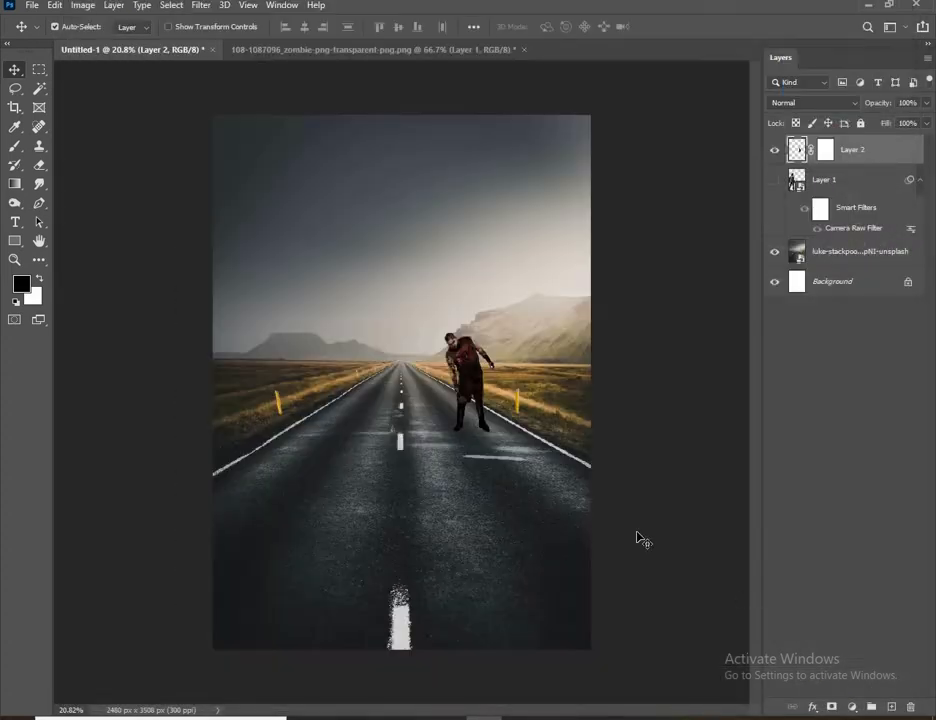
# Close the first zombie's source file without saving and open the Zombie image from Downloads in Photoshop.
pyautogui.click(524, 49)
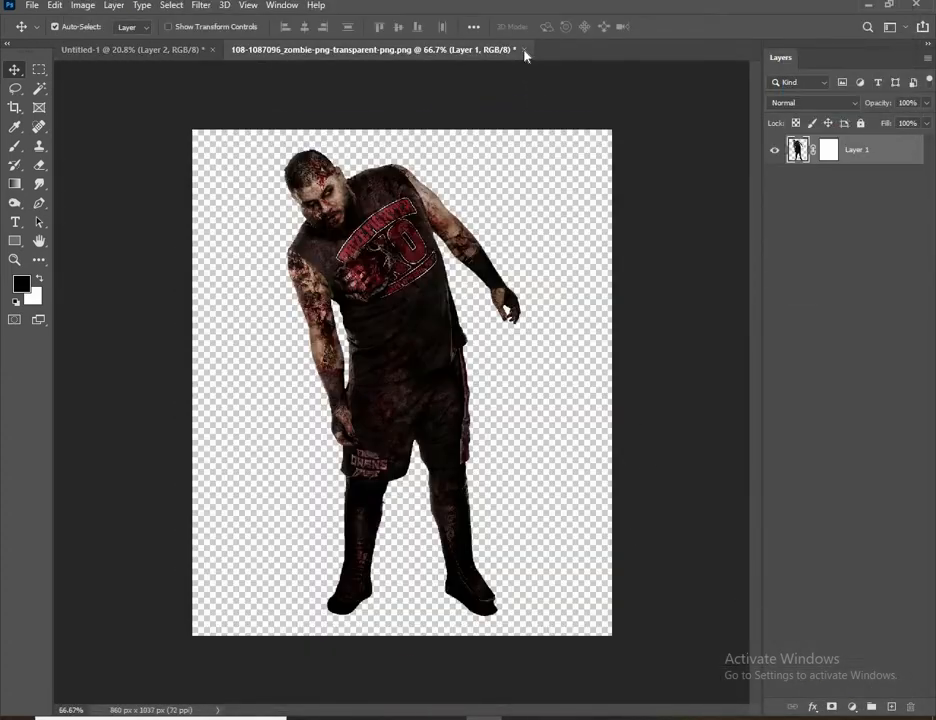
pyautogui.press('n')
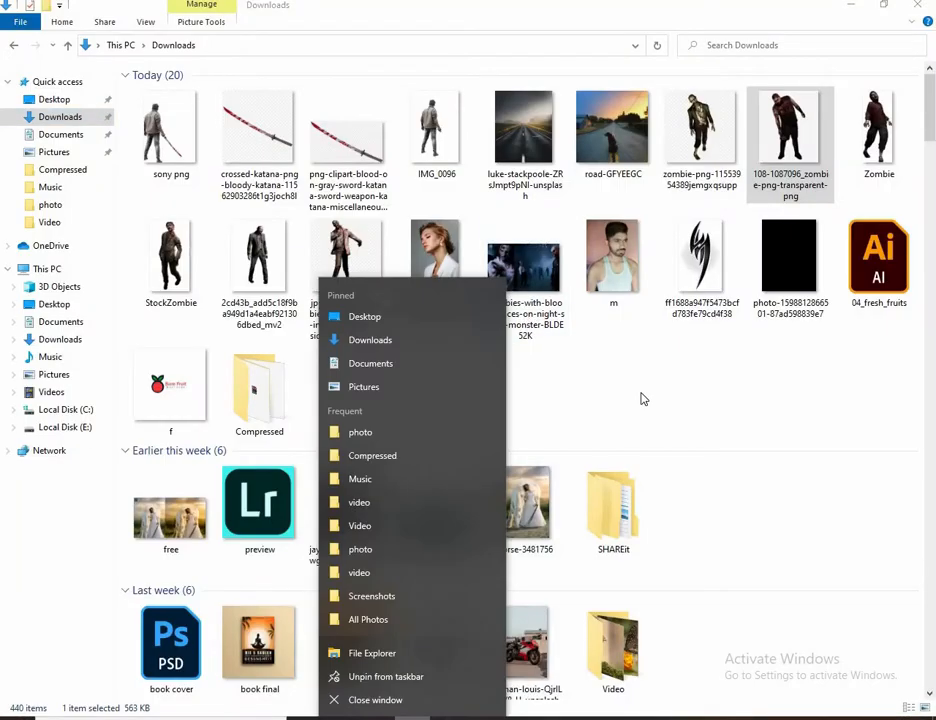
pyautogui.click(643, 399)
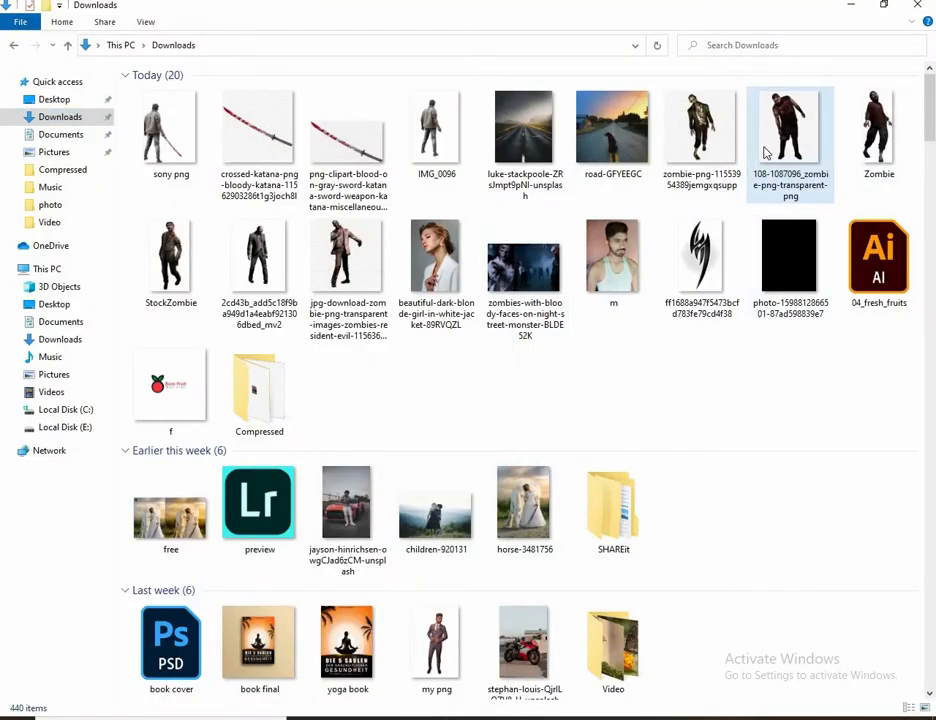
pyautogui.moveTo(879, 130); pyautogui.dragTo(541, 689)
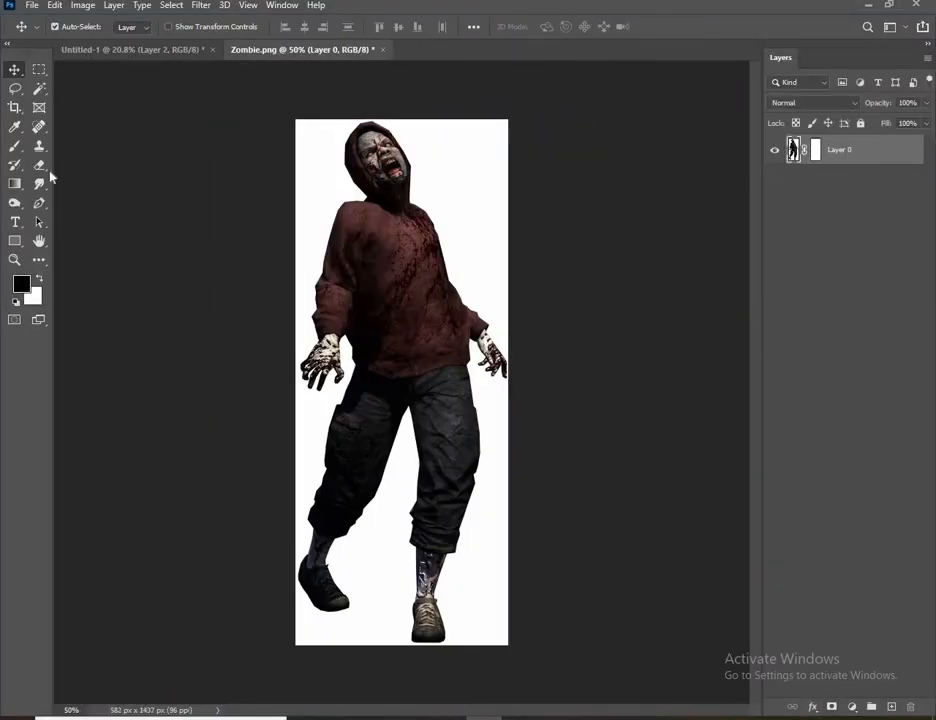
# Erase the white background around the hooded zombie with the Magic Wand and clear the selection.
pyautogui.click(39, 88)
pyautogui.click(305, 443)
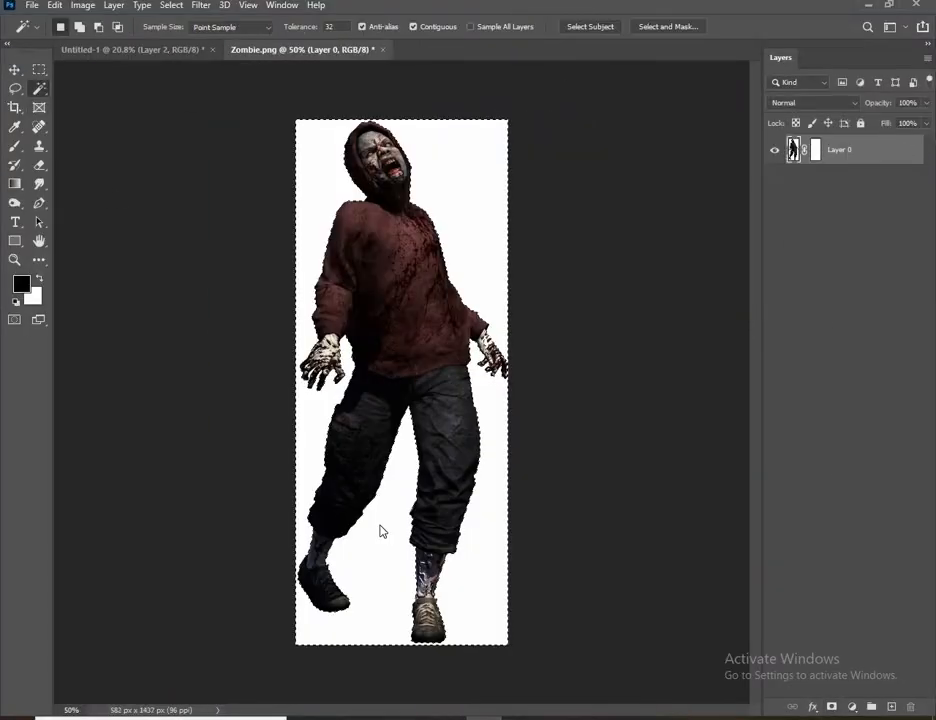
pyautogui.press('Delete')
pyautogui.hotkey('ctrl', 'd')
# Place the hooded zombie in the road composition at 37.21% scale beside the first zombie, and shift both figures slightly to the right.
pyautogui.press('v')
pyautogui.moveTo(269, 225); pyautogui.dragTo(403, 399)
pyautogui.hotkey('ctrl', 't')
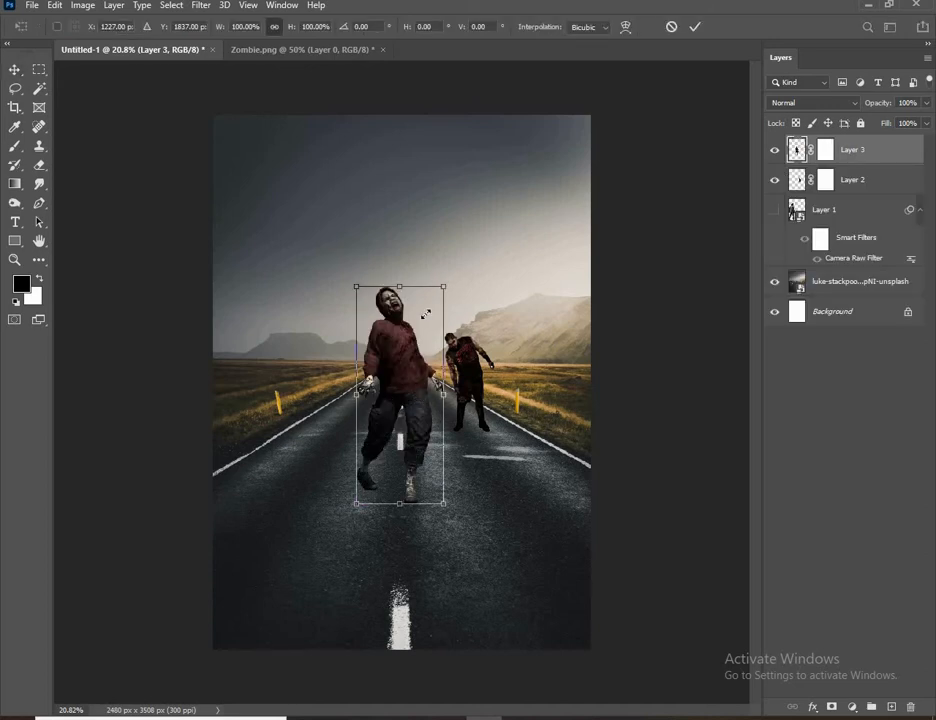
pyautogui.moveTo(443, 287); pyautogui.dragTo(420, 345)
pyautogui.moveTo(405, 416); pyautogui.dragTo(430, 388)
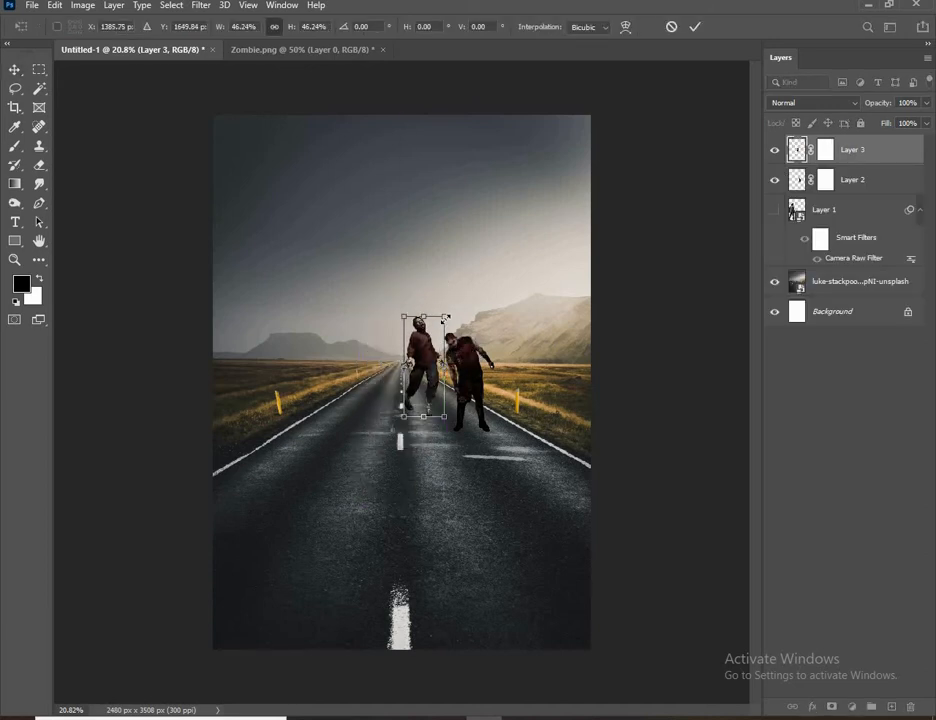
pyautogui.moveTo(445, 317)
pyautogui.mouseDown()
pyautogui.moveTo(440, 345)
pyautogui.moveTo(436, 333)
pyautogui.moveTo(445, 331)
pyautogui.mouseUp()
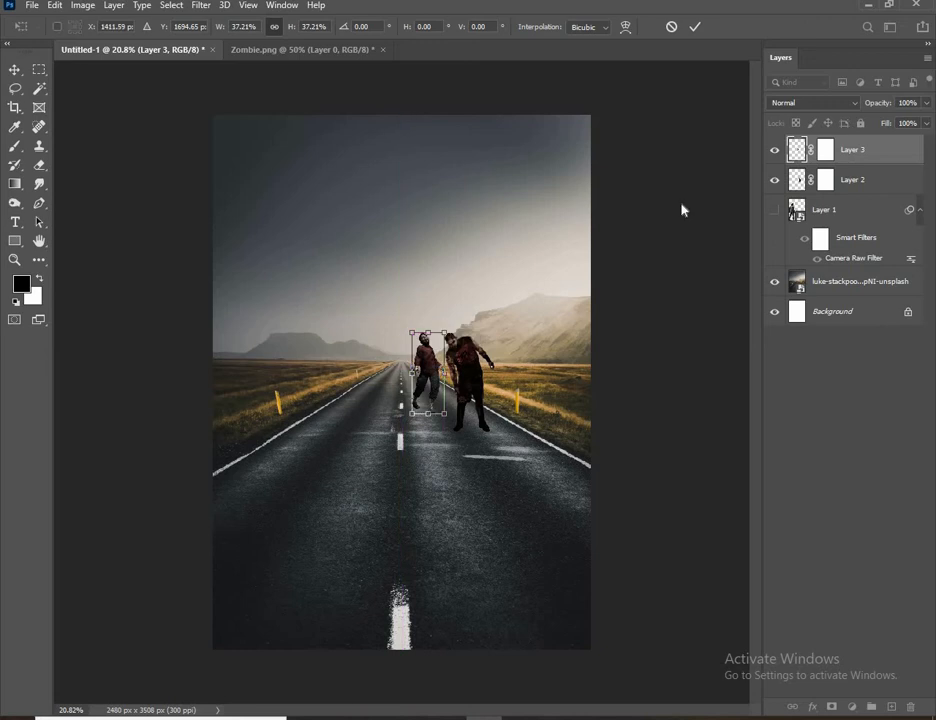
pyautogui.click(695, 27)
pyautogui.moveTo(470, 376)
pyautogui.mouseDown()
pyautogui.moveTo(490, 372)
pyautogui.moveTo(450, 380)
pyautogui.moveTo(457, 384)
pyautogui.mouseUp()
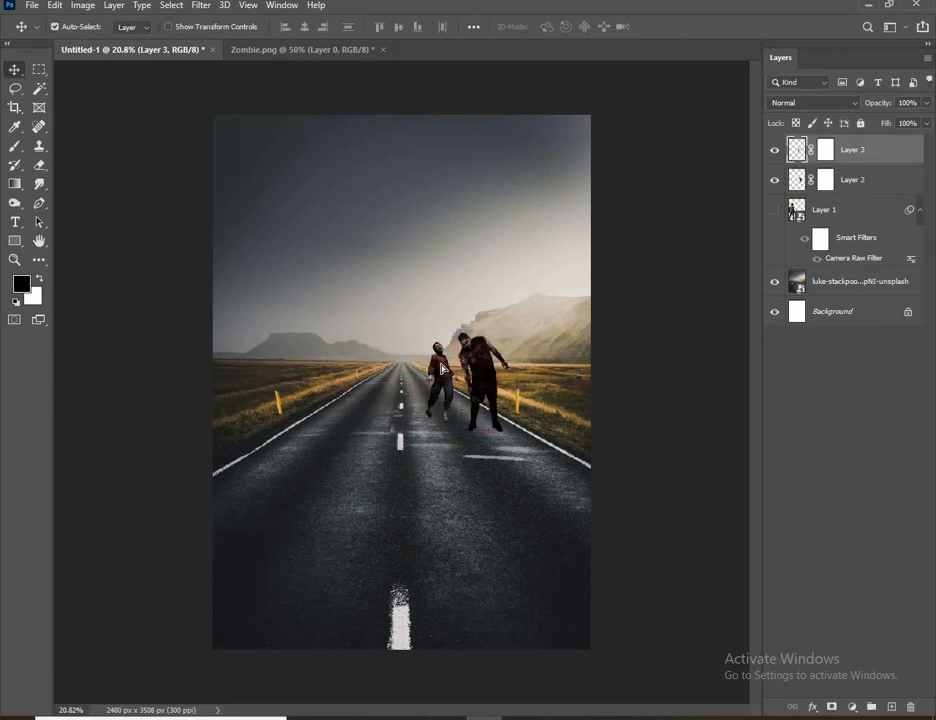
# Close Zombie.png without saving it and switch to the Downloads folder in File Explorer.
pyautogui.click(382, 49)
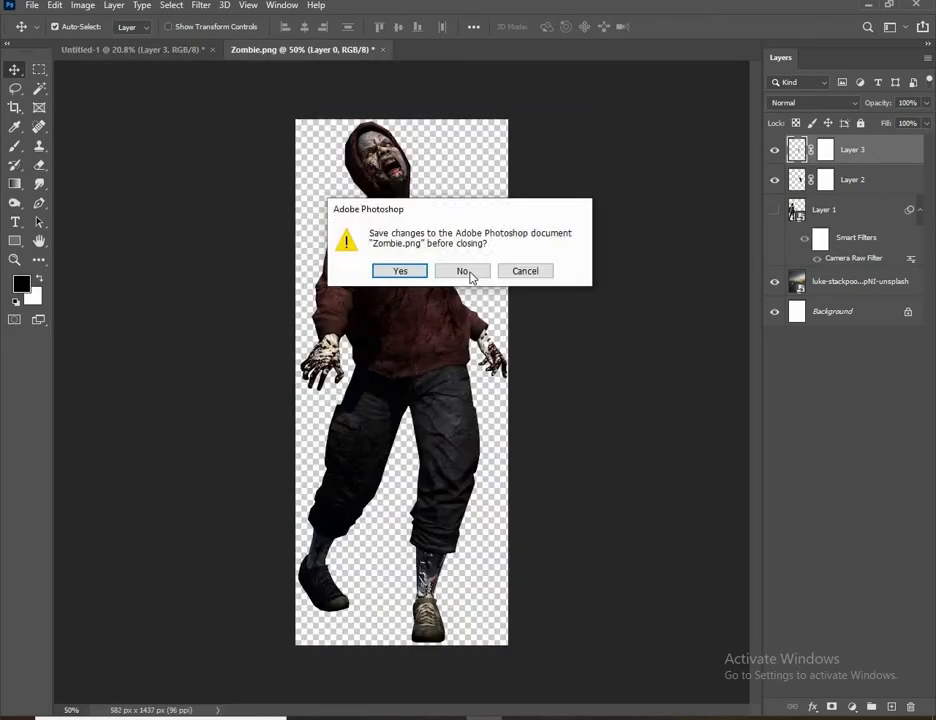
pyautogui.click(466, 272)
pyautogui.click(432, 713)
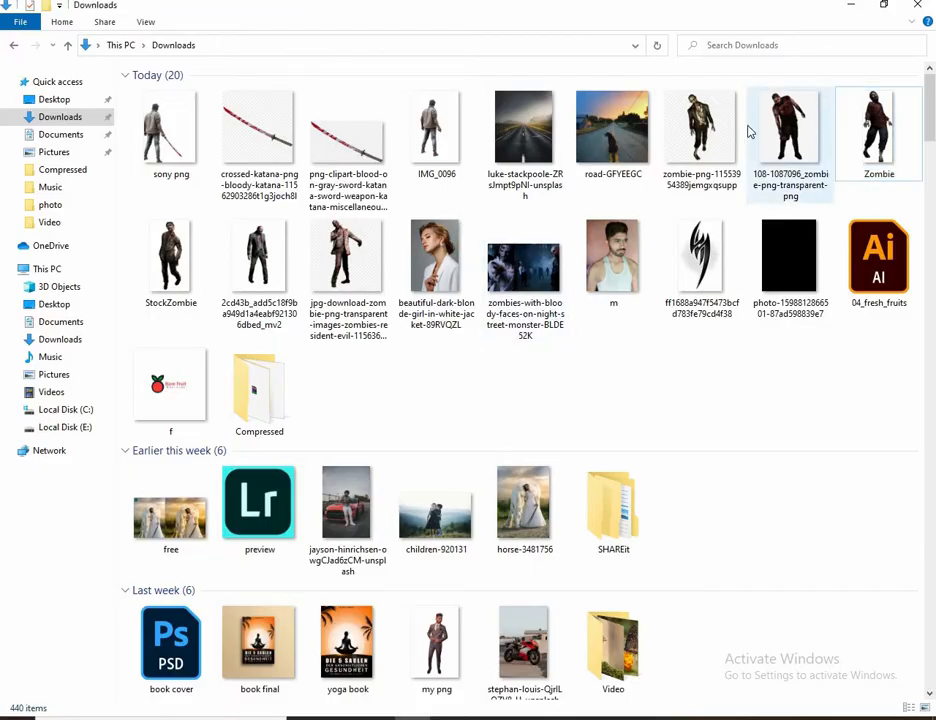
pyautogui.moveTo(700, 130); pyautogui.dragTo(366, 45)
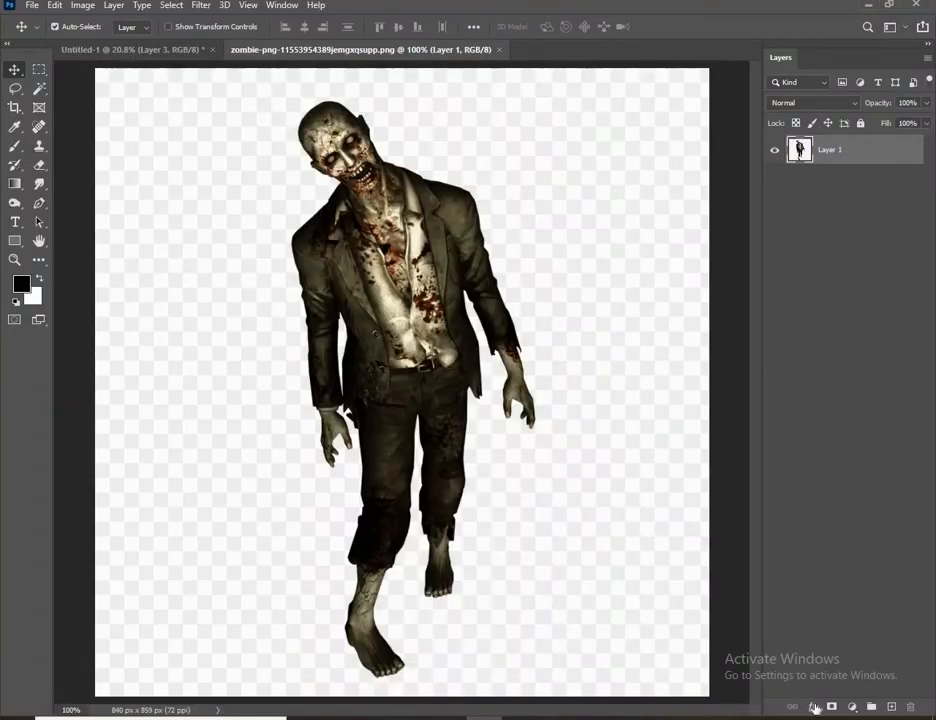
pyautogui.click(815, 708)
pyautogui.click(39, 88)
pyautogui.click(180, 211)
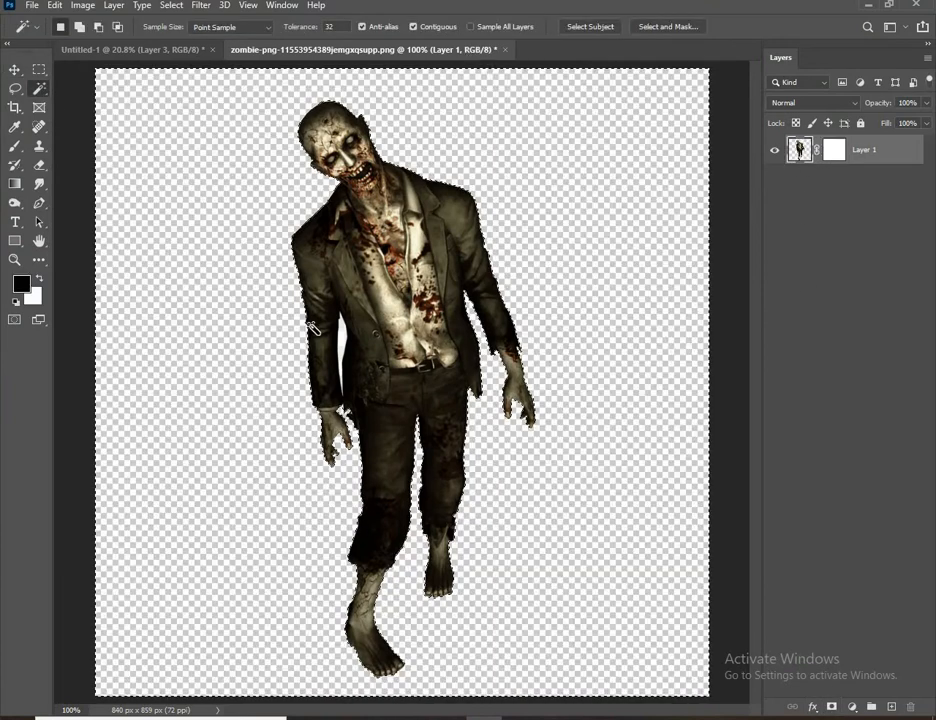
pyautogui.hotkey('ctrl', 'd')
pyautogui.press('v')
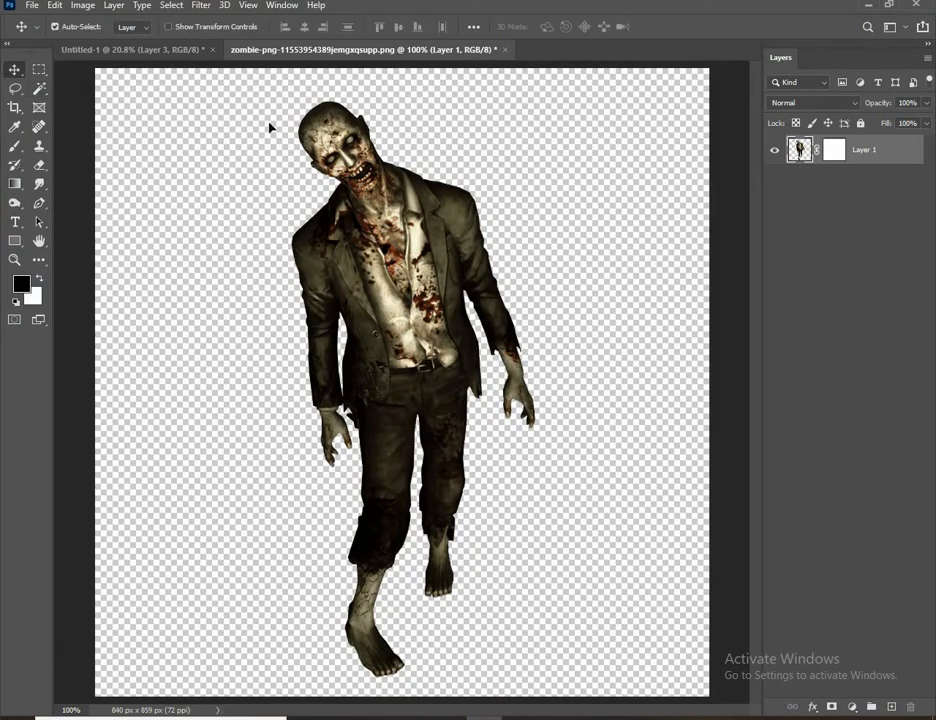
# Place the bald zombie in the road composition, scaled down, on the road side opposite the two existing zombies.
pyautogui.moveTo(269, 127); pyautogui.dragTo(398, 389)
pyautogui.hotkey('ctrl', 't')
pyautogui.moveTo(352, 358); pyautogui.dragTo(385, 356)
pyautogui.moveTo(412, 313); pyautogui.dragTo(379, 337)
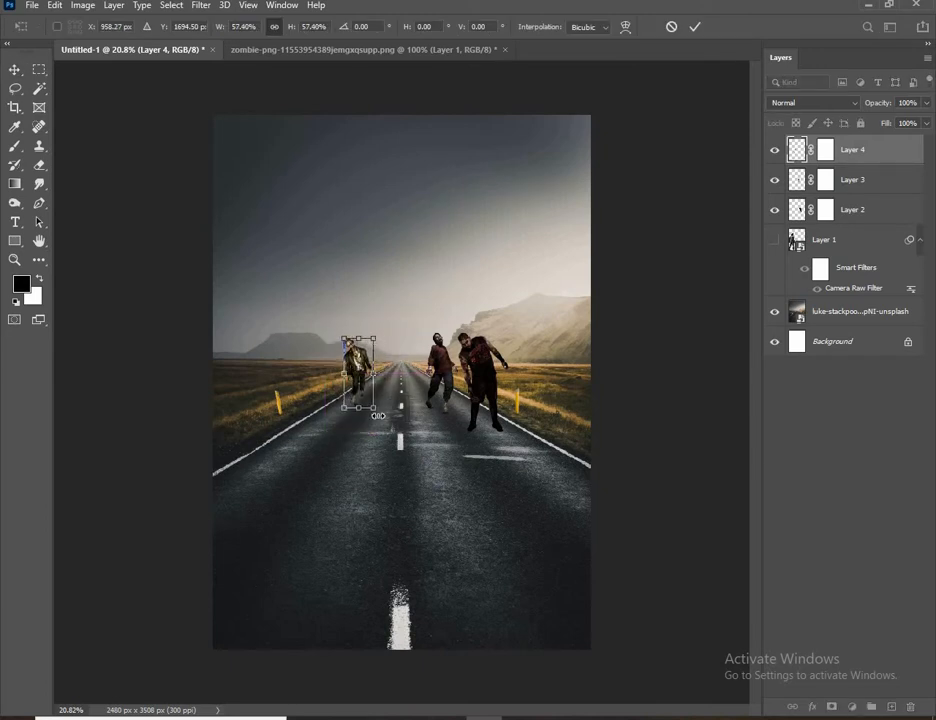
pyautogui.moveTo(379, 412); pyautogui.dragTo(383, 417)
pyautogui.click(697, 27)
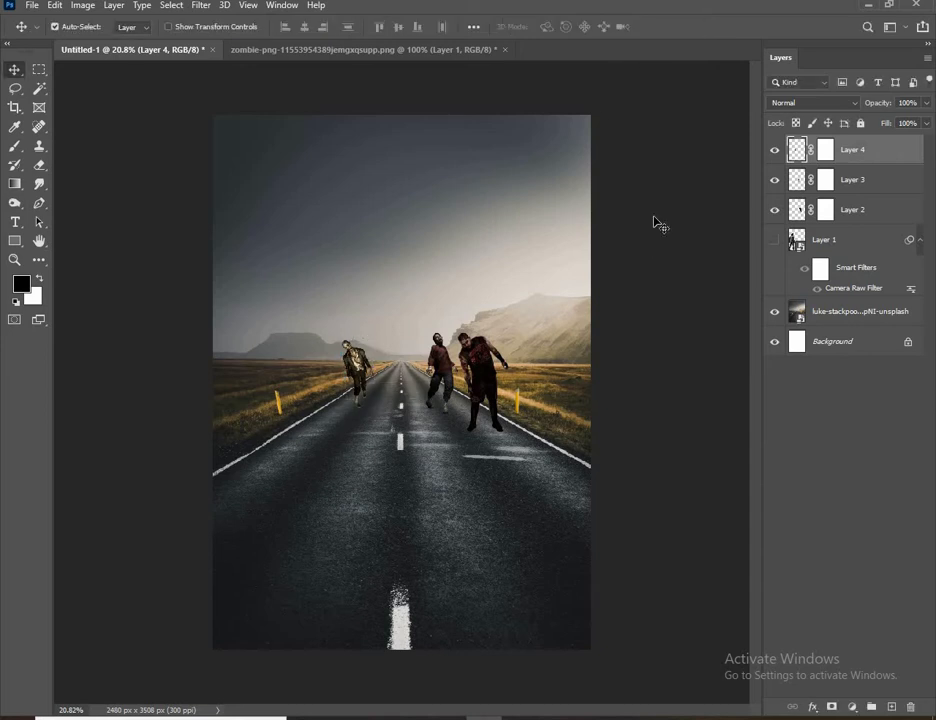
pyautogui.scroll(-1, 645, 242)
pyautogui.scroll(1, 645, 242)
# Open StockZombie from Downloads and place it in the road composition, scaled down, just beside the bald zombie.
pyautogui.click(428, 712)
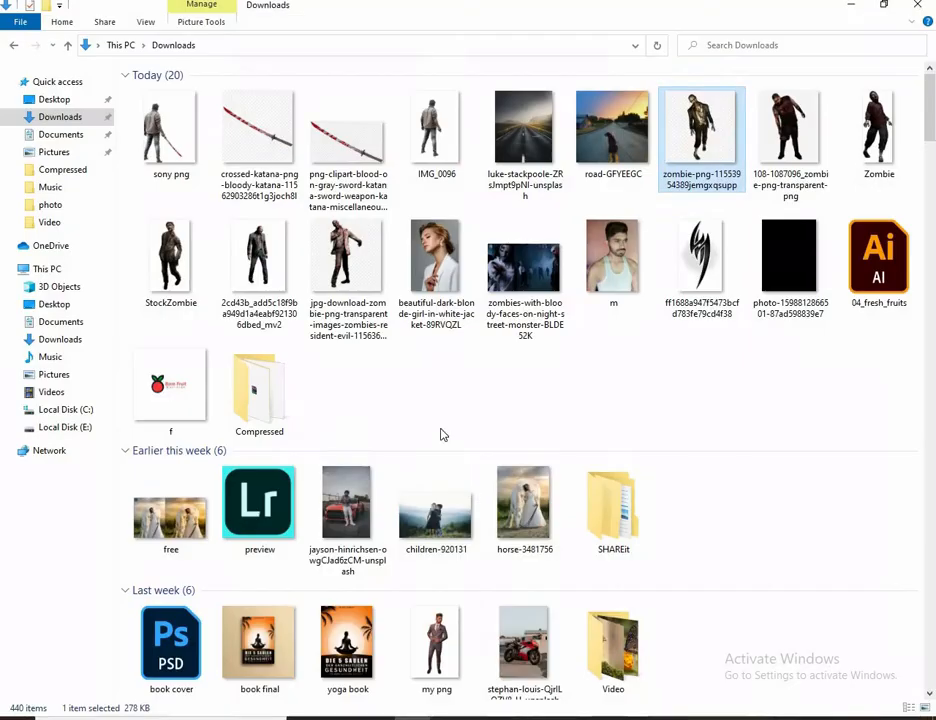
pyautogui.moveTo(170, 260); pyautogui.dragTo(592, 56)
pyautogui.moveTo(411, 319); pyautogui.dragTo(430, 352)
pyautogui.hotkey('ctrl', 't')
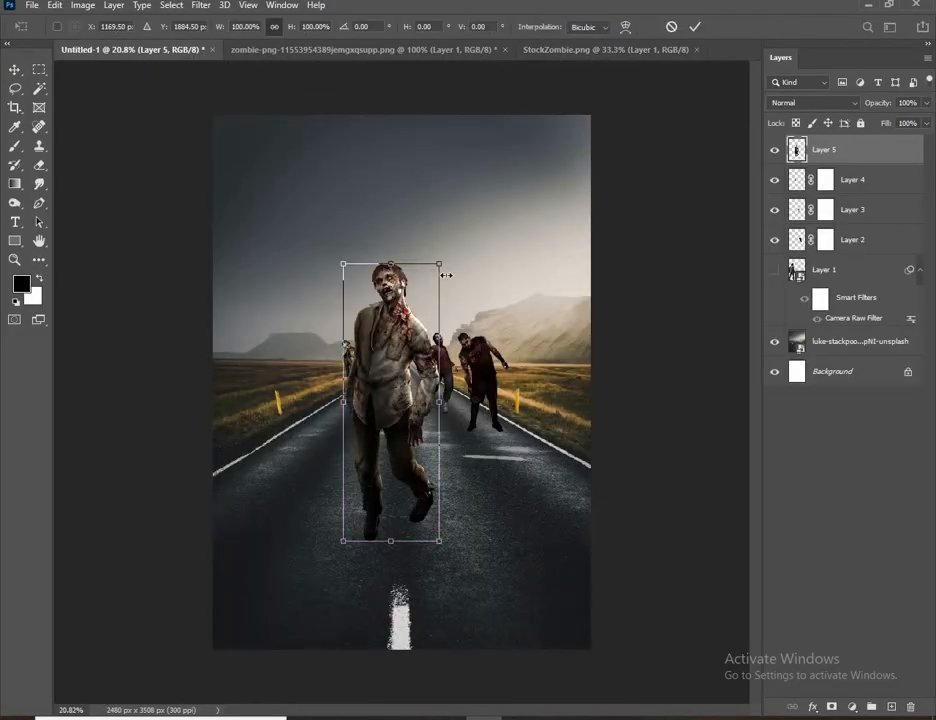
pyautogui.moveTo(442, 266); pyautogui.dragTo(409, 373)
pyautogui.moveTo(427, 332); pyautogui.dragTo(462, 347)
pyautogui.moveTo(426, 390); pyautogui.dragTo(421, 368)
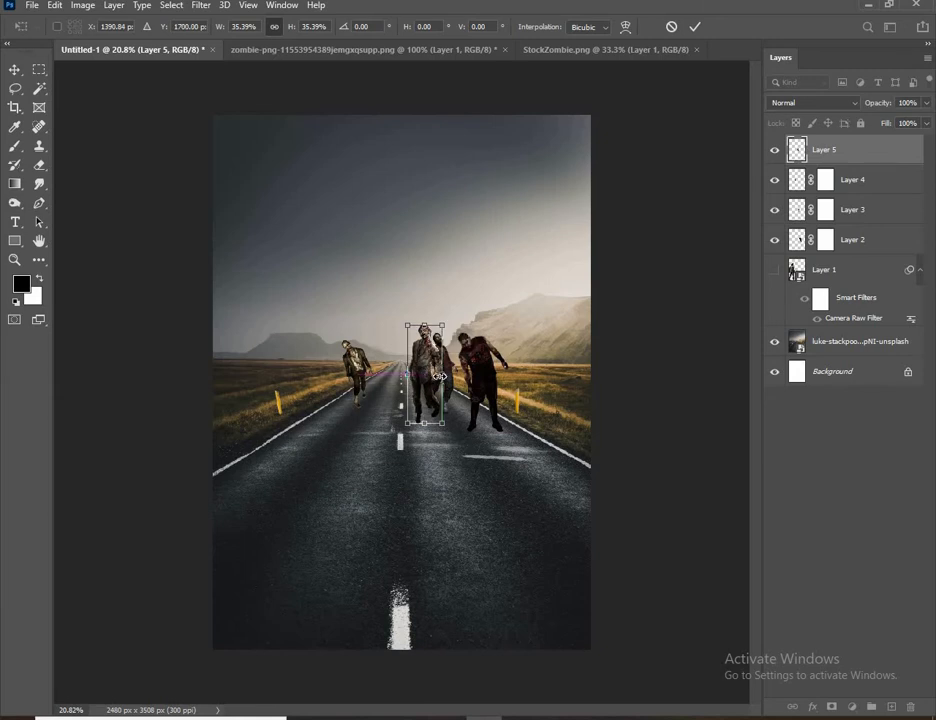
pyautogui.moveTo(440, 326); pyautogui.dragTo(384, 370)
pyautogui.click(696, 27)
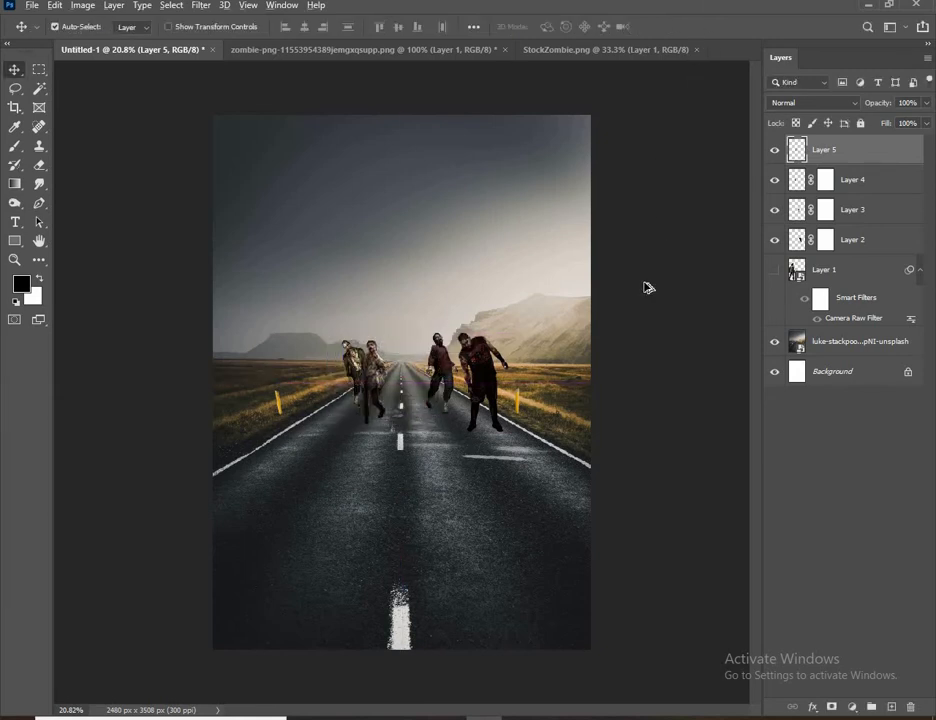
# Close both zombie source files without saving changes and nudge the StockZombie figure slightly upward.
pyautogui.hotkey('ctrl', '0')
pyautogui.click(696, 49)
pyautogui.click(505, 49)
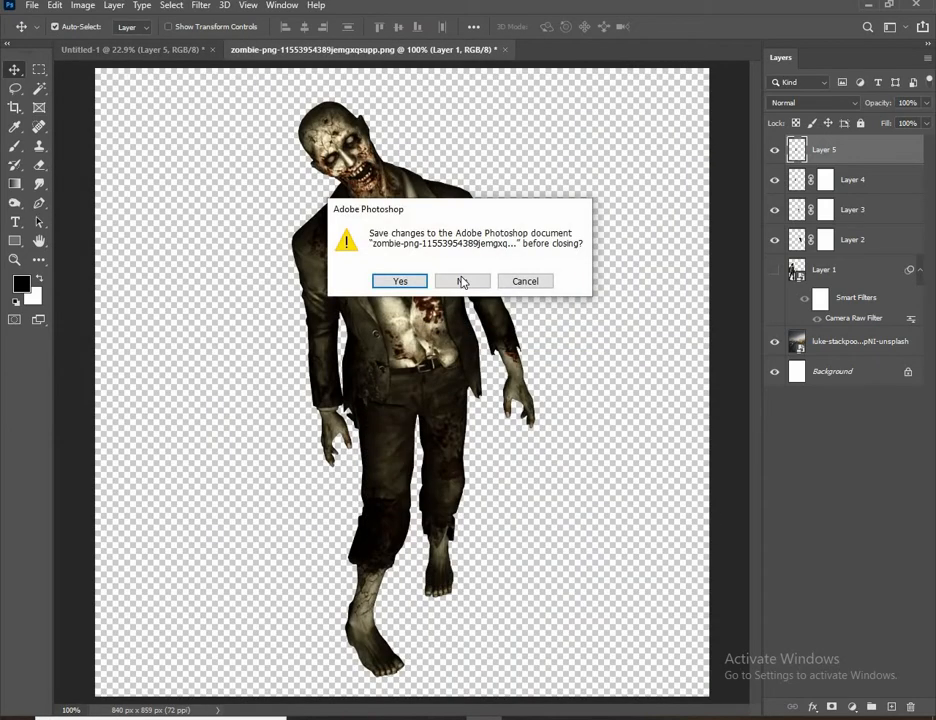
pyautogui.click(464, 278)
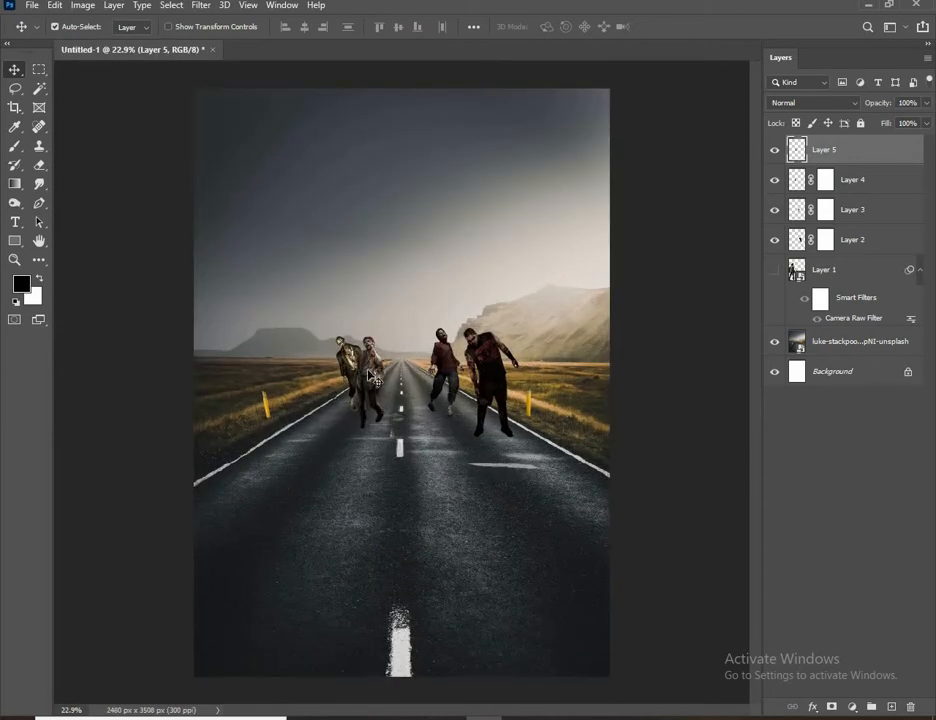
pyautogui.moveTo(375, 380)
pyautogui.mouseDown()
pyautogui.moveTo(368, 372)
pyautogui.moveTo(376, 372)
pyautogui.mouseUp()
# Open the 2cd43b suited zombie image from Downloads and bring it into the road composition.
pyautogui.click(445, 718)
pyautogui.moveTo(262, 258); pyautogui.dragTo(470, 51)
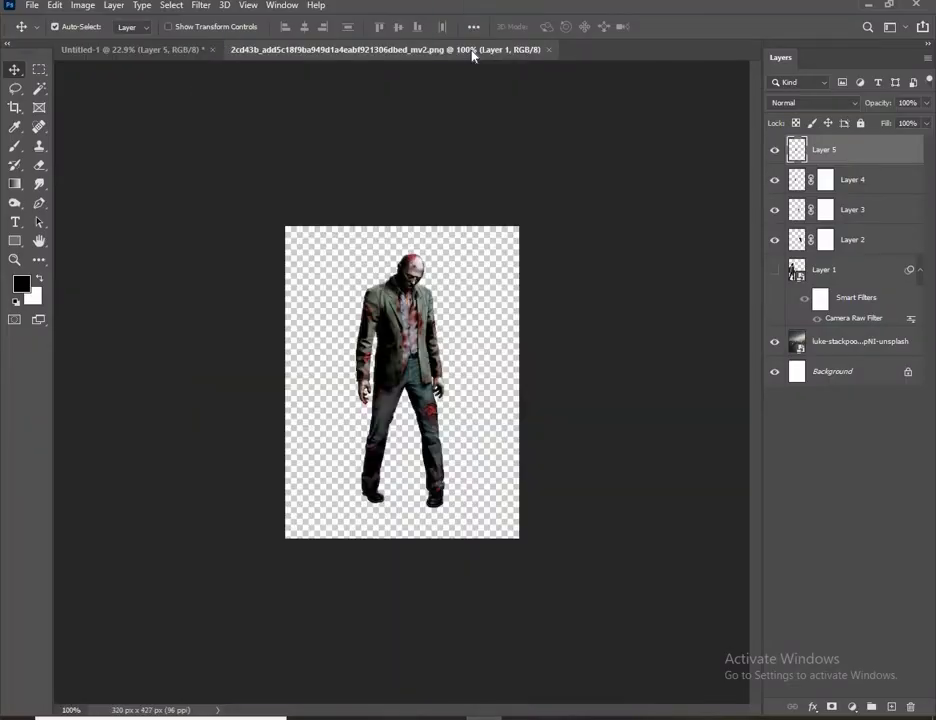
pyautogui.moveTo(395, 330); pyautogui.dragTo(481, 360)
# Scale the suited zombie to 217.91%, centre it on the road and move the StockZombie figure to the outer side of the bald zombie.
pyautogui.hotkey('ctrl', 't')
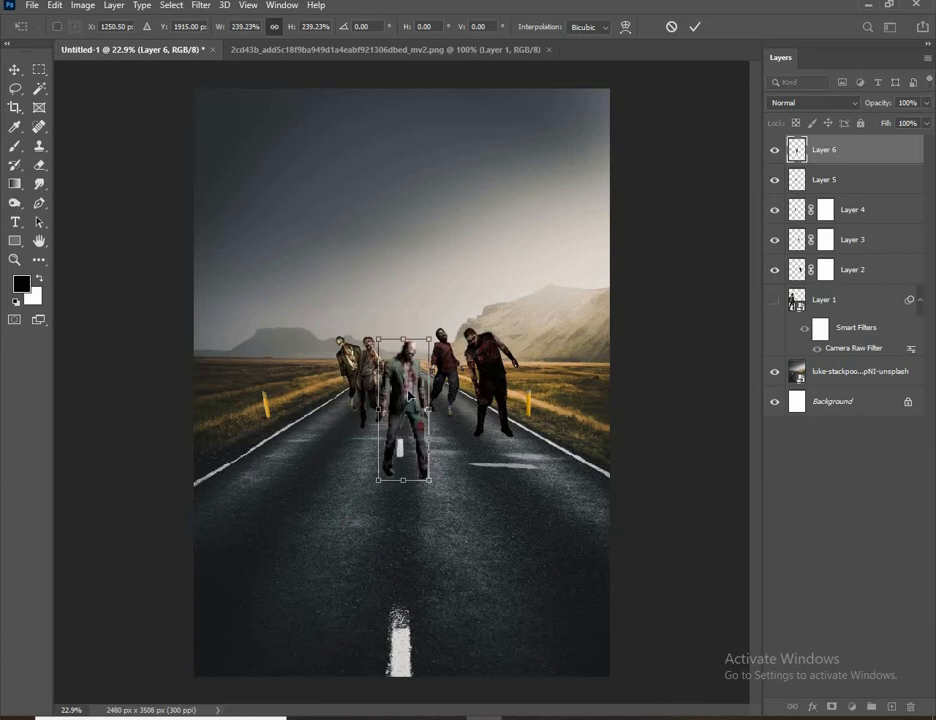
pyautogui.moveTo(416, 405); pyautogui.dragTo(415, 378)
pyautogui.moveTo(438, 310); pyautogui.dragTo(436, 317)
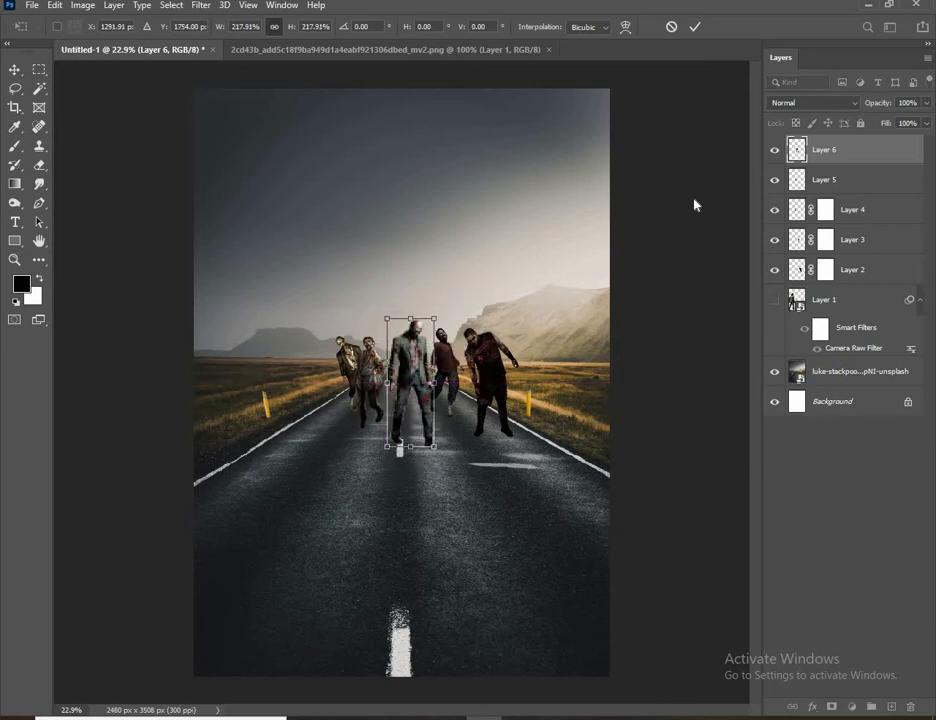
pyautogui.press('Return')
pyautogui.moveTo(368, 368); pyautogui.dragTo(340, 378)
pyautogui.moveTo(437, 381); pyautogui.dragTo(429, 381)
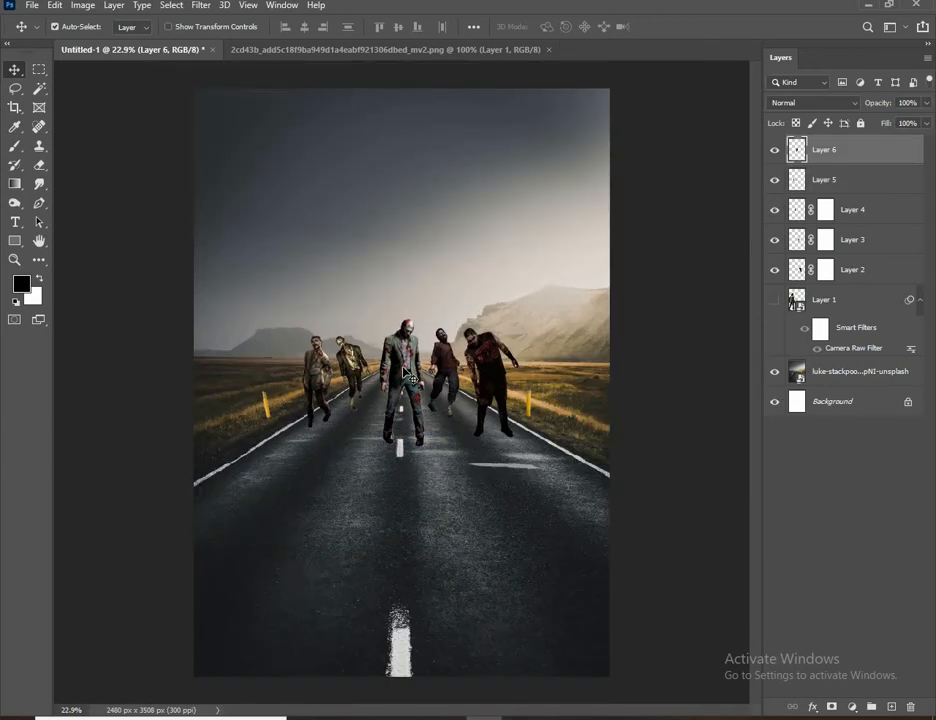
# Apply the Camera Raw Filter to the suited zombie with Contrast +25, Highlights +10 and Blacks -63.
pyautogui.click(205, 7)
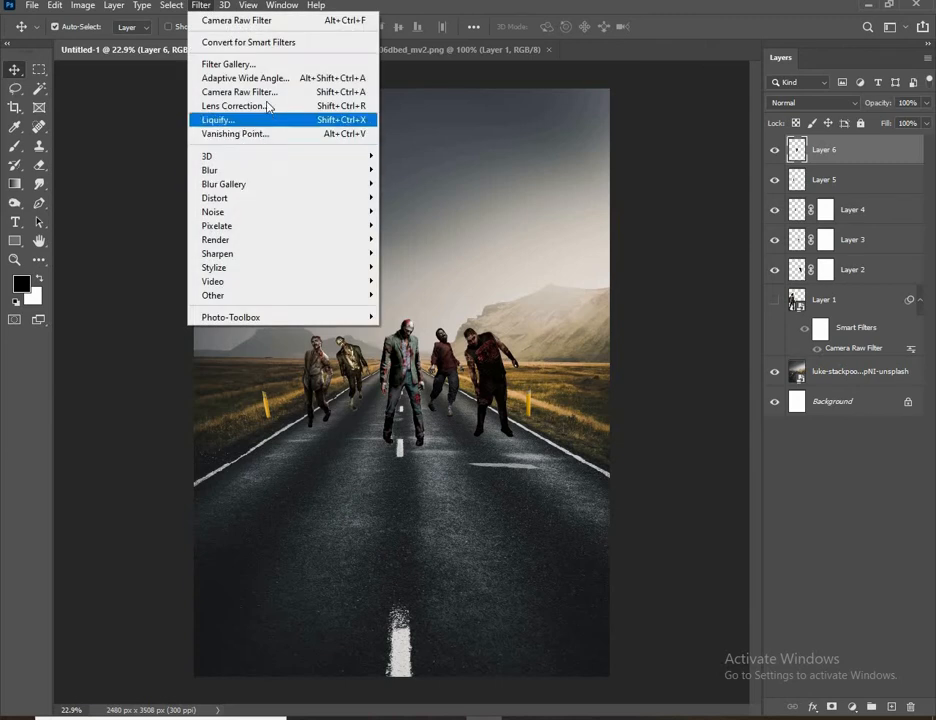
pyautogui.click(264, 93)
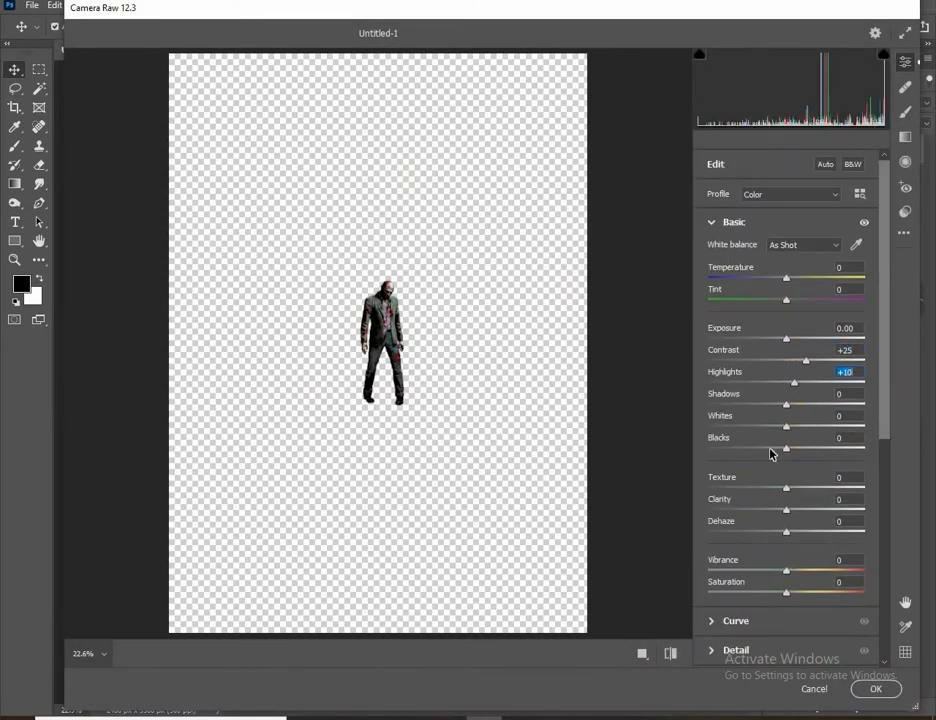
pyautogui.moveTo(770, 453); pyautogui.dragTo(759, 452)
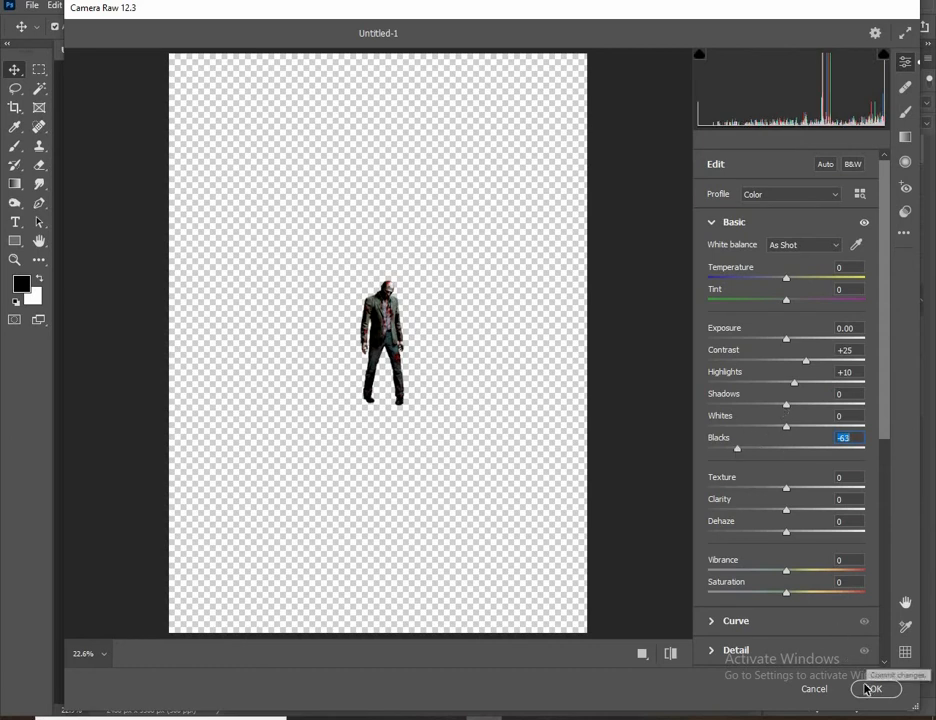
pyautogui.click(866, 689)
# Apply the Camera Raw Filter to the StockZombie layer (Layer 5) with Contrast +25 and Blacks -44.
pyautogui.click(840, 180)
pyautogui.click(200, 5)
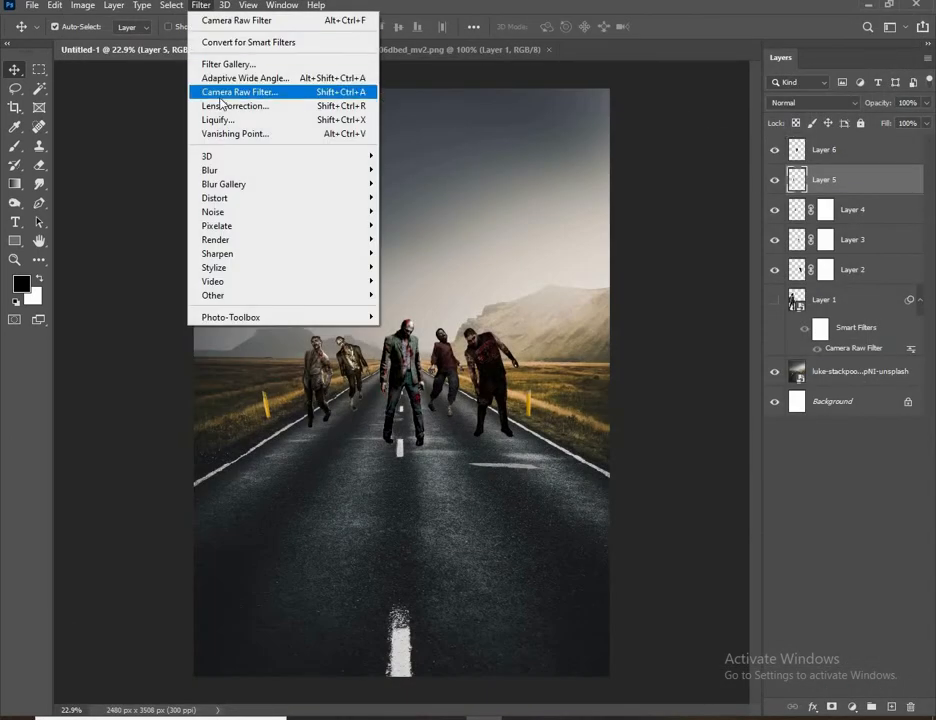
pyautogui.click(222, 93)
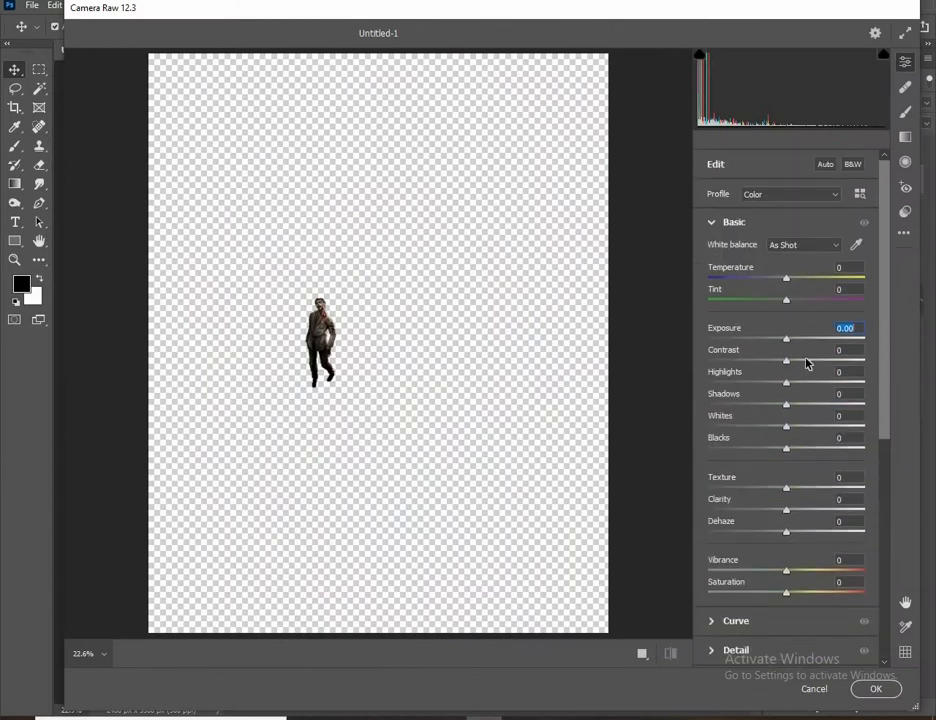
pyautogui.click(807, 361)
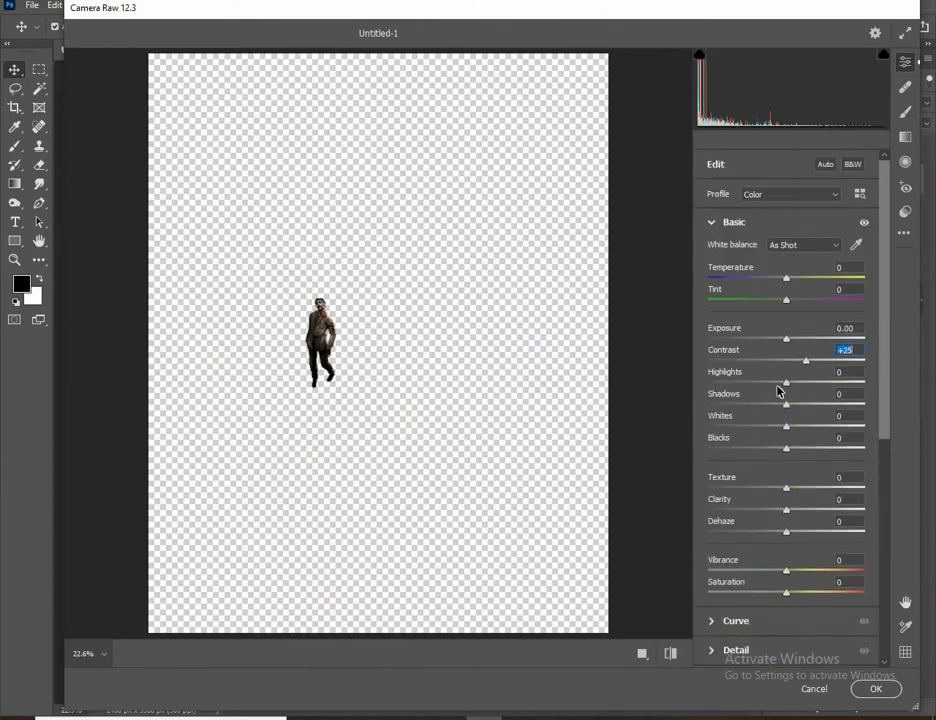
pyautogui.click(731, 448)
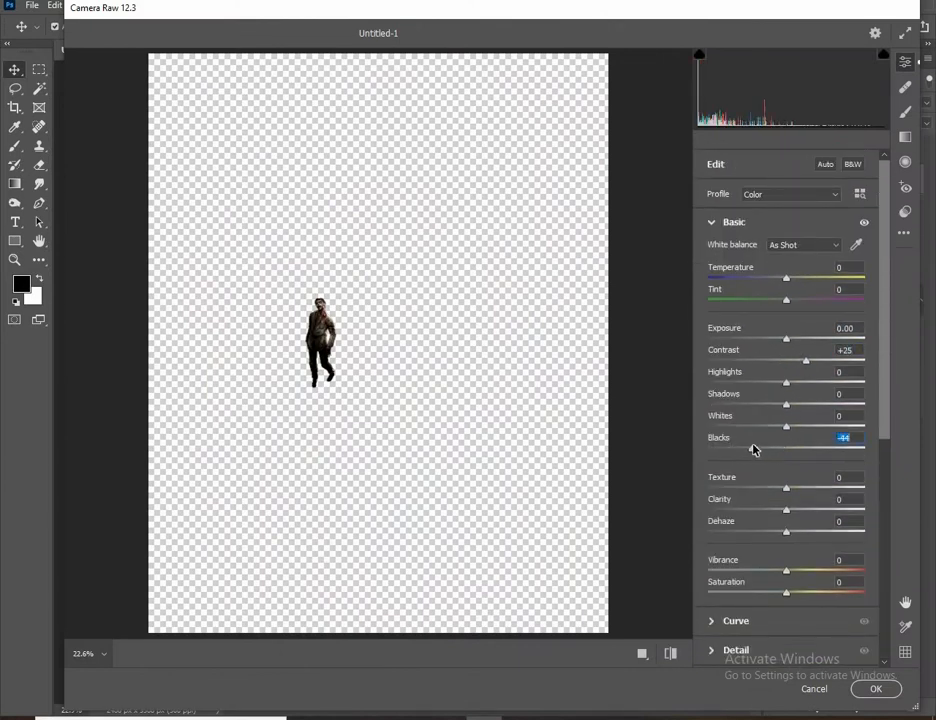
pyautogui.click(873, 689)
# Apply the Camera Raw Filter to the bald zombie on Layer 4 with Contrast +22, Blacks -39 and slightly raised Whites.
pyautogui.click(852, 209)
pyautogui.click(200, 5)
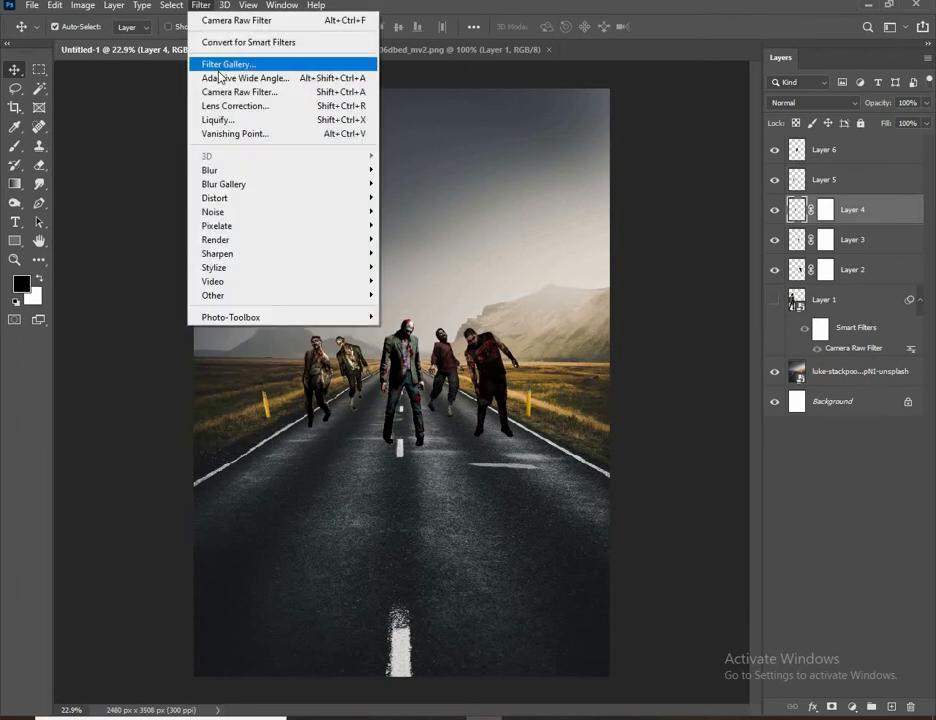
pyautogui.click(240, 91)
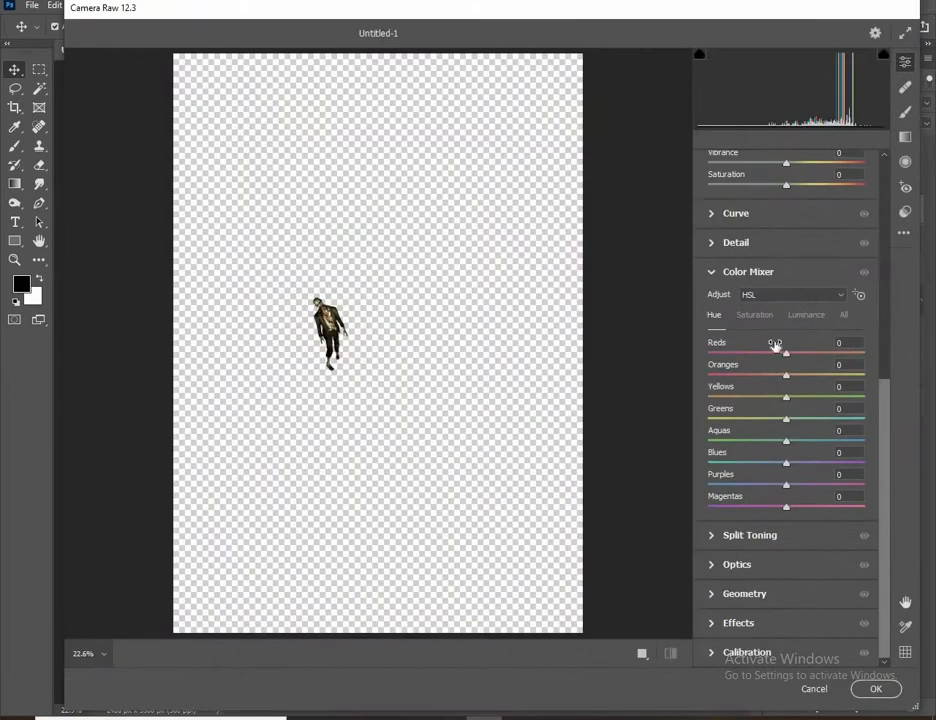
pyautogui.scroll(4, 753, 284)
pyautogui.scroll(1, 753, 284)
pyautogui.click(803, 360)
pyautogui.click(756, 447)
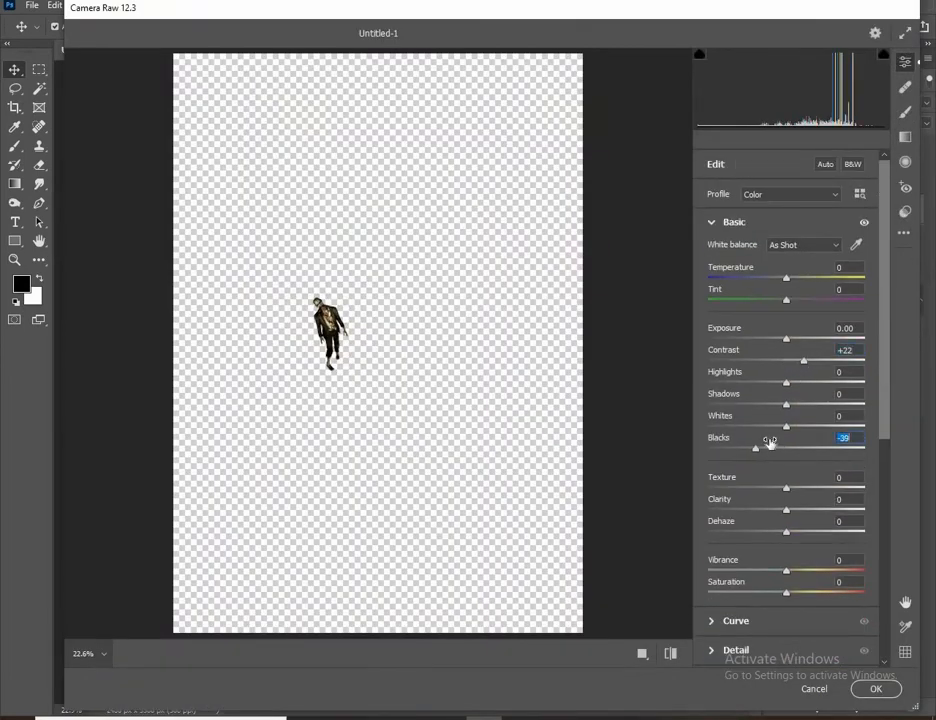
pyautogui.click(800, 426)
pyautogui.click(873, 689)
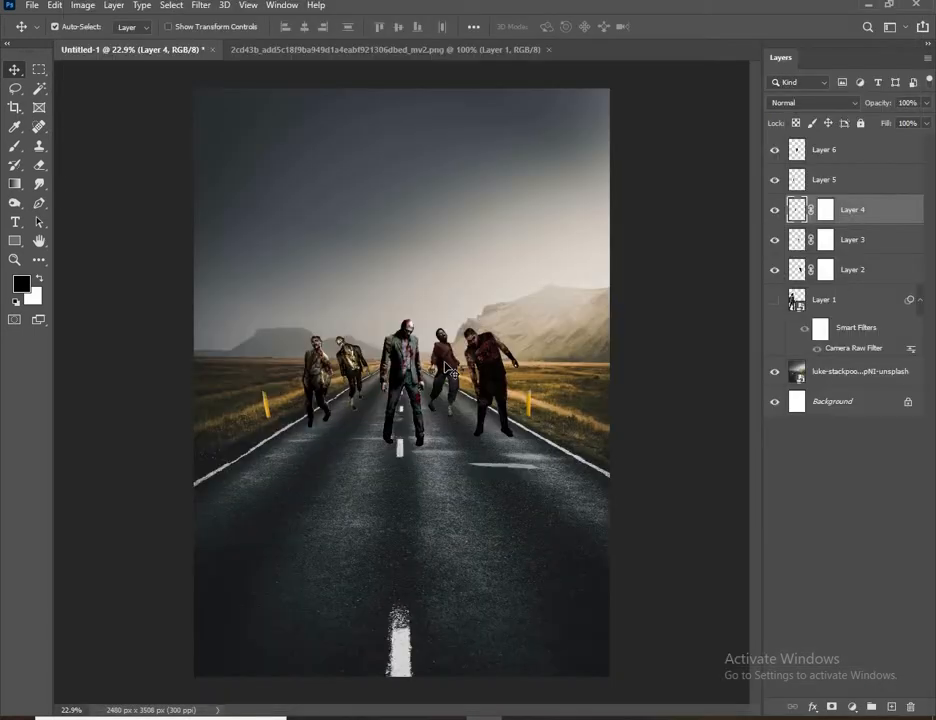
# Apply the Camera Raw Filter to the hooded zombie on Layer 3 with Contrast +16, Highlights +18 and Blacks -60.
pyautogui.click(446, 366)
pyautogui.click(201, 5)
pyautogui.click(240, 92)
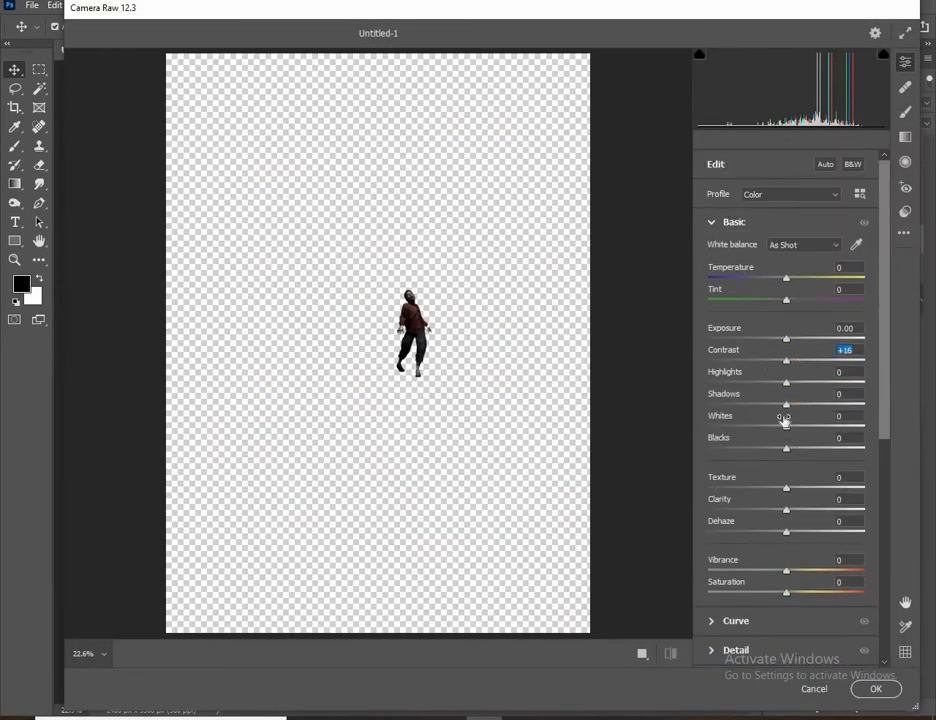
pyautogui.moveTo(786, 448); pyautogui.dragTo(740, 448)
pyautogui.moveTo(786, 382); pyautogui.dragTo(801, 384)
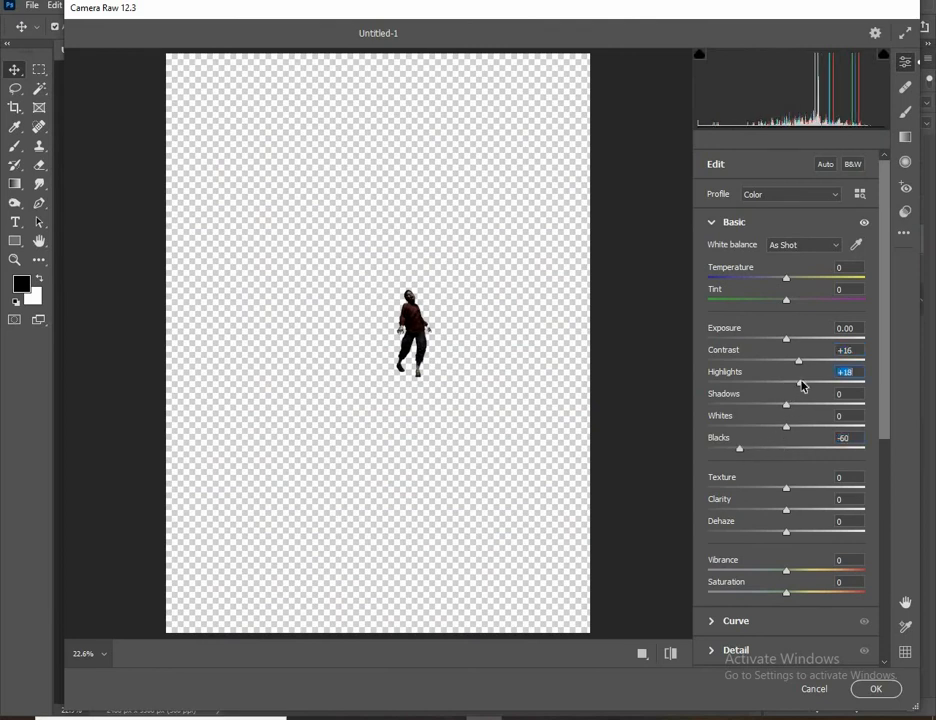
pyautogui.click(866, 688)
pyautogui.scroll(-1, 447, 317)
pyautogui.scroll(1, 453, 320)
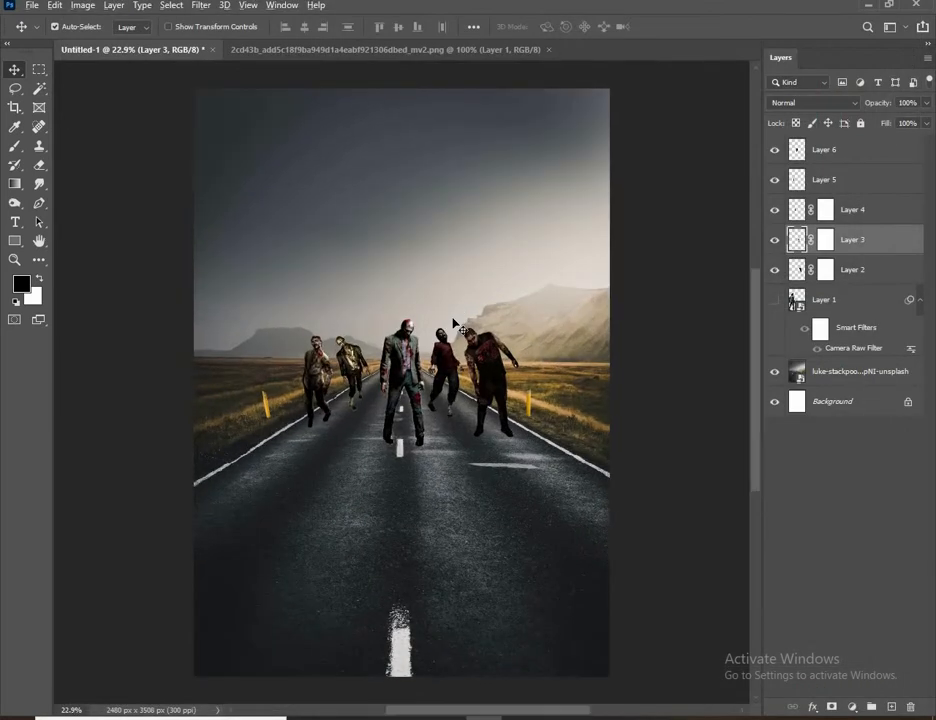
# Add a new empty layer and move it above all the zombie layers.
pyautogui.scroll(-1, 453, 322)
pyautogui.click(891, 707)
pyautogui.moveTo(829, 237); pyautogui.dragTo(830, 137)
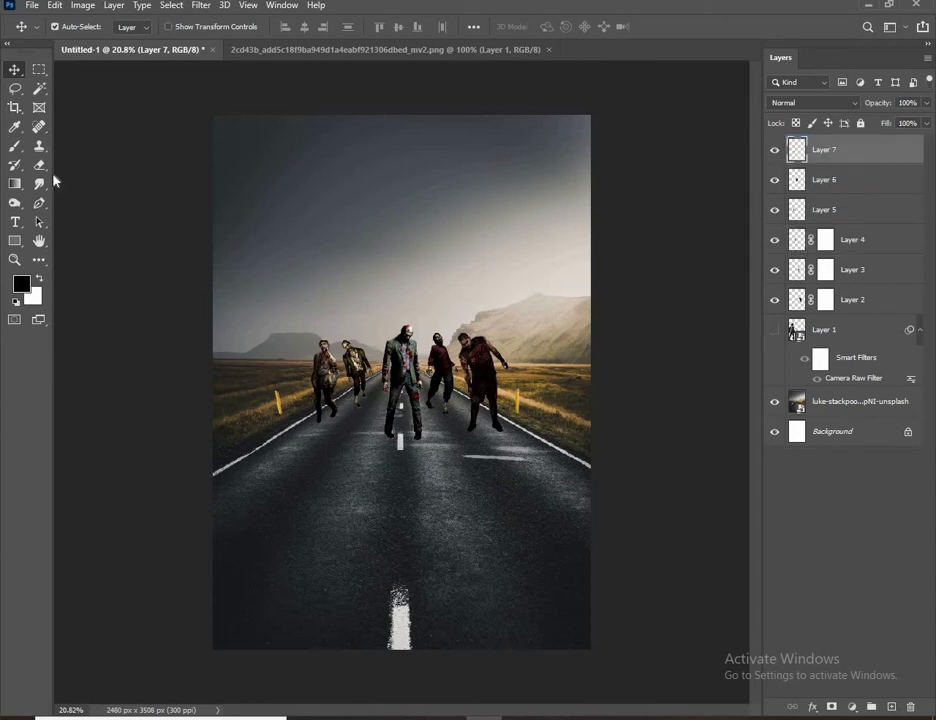
# Paint a soft white glow (ffffff) over the bright part of the sky with a very large brush at 30% opacity.
pyautogui.click(15, 145)
pyautogui.click(21, 284)
pyautogui.write('ffffff')
pyautogui.click(850, 184)
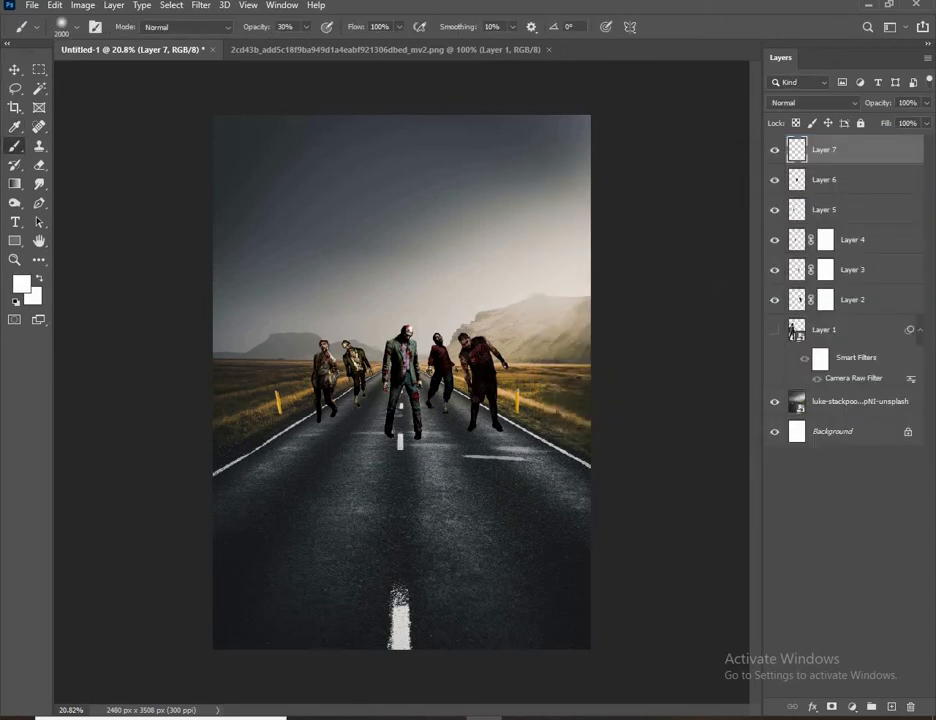
pyautogui.click(548, 218)
pyautogui.click(511, 238)
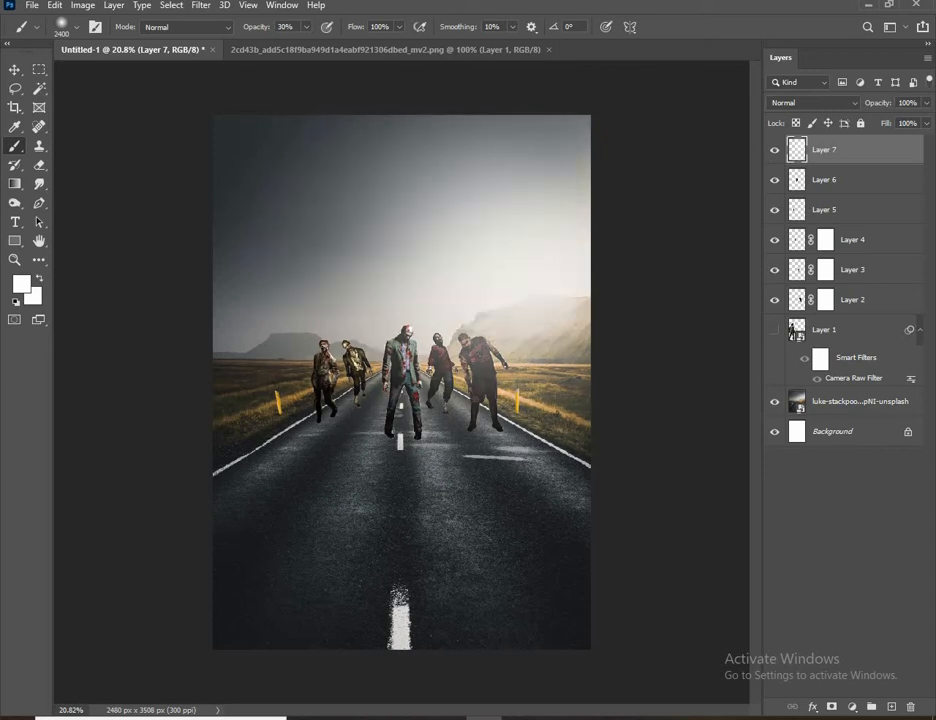
# Scale the white glow on Layer 7 up to about 119% around its centre, then hide the layer.
pyautogui.click(15, 69)
pyautogui.hotkey('ctrl', 't')
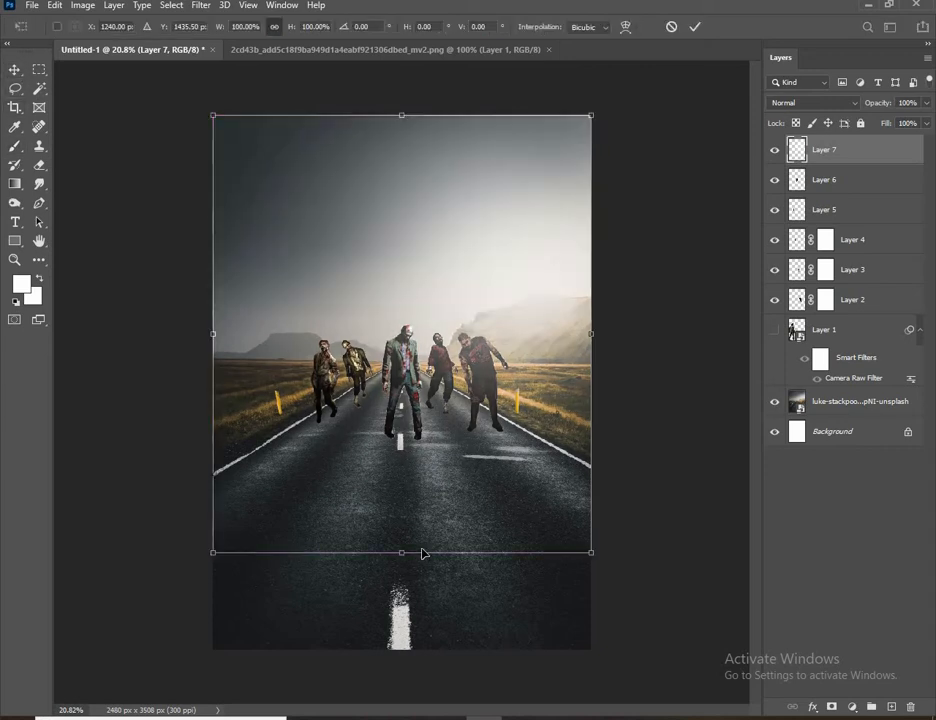
pyautogui.hotkey('ctrl', '-')
pyautogui.moveTo(562, 347); pyautogui.dragTo(591, 340)
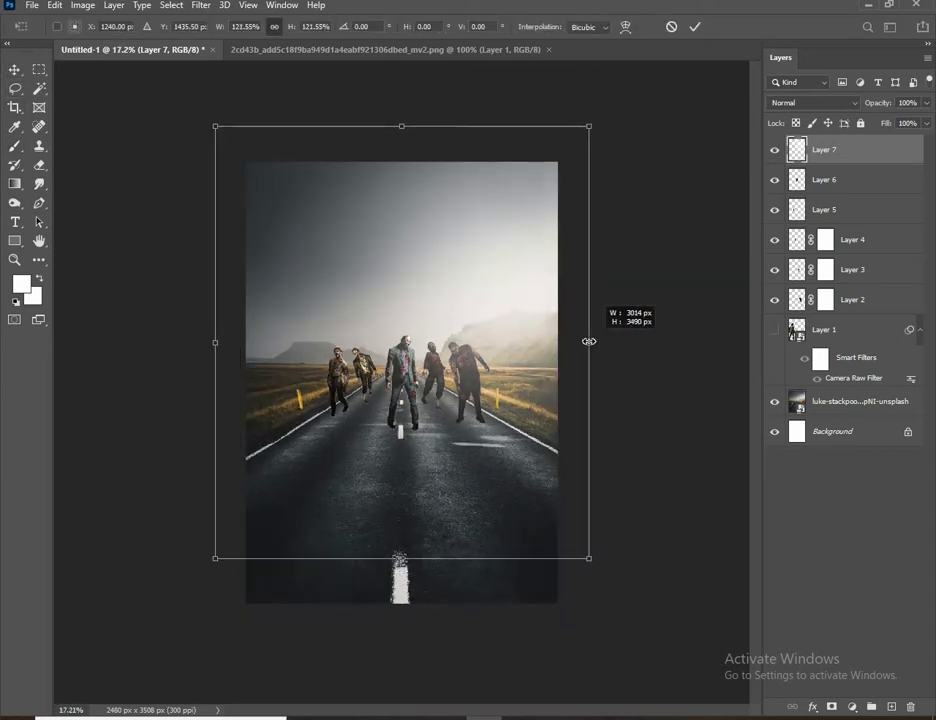
pyautogui.moveTo(518, 330)
pyautogui.mouseDown()
pyautogui.moveTo(487, 333)
pyautogui.moveTo(518, 338)
pyautogui.mouseUp()
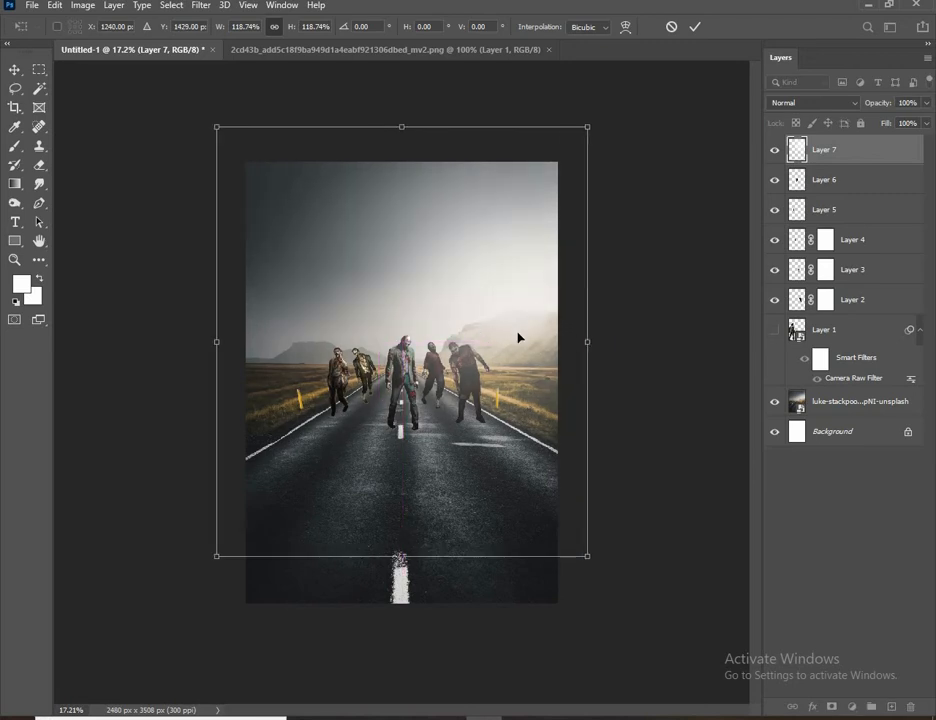
pyautogui.click(695, 32)
pyautogui.scroll(3, 416, 334)
pyautogui.scroll(-1, 427, 341)
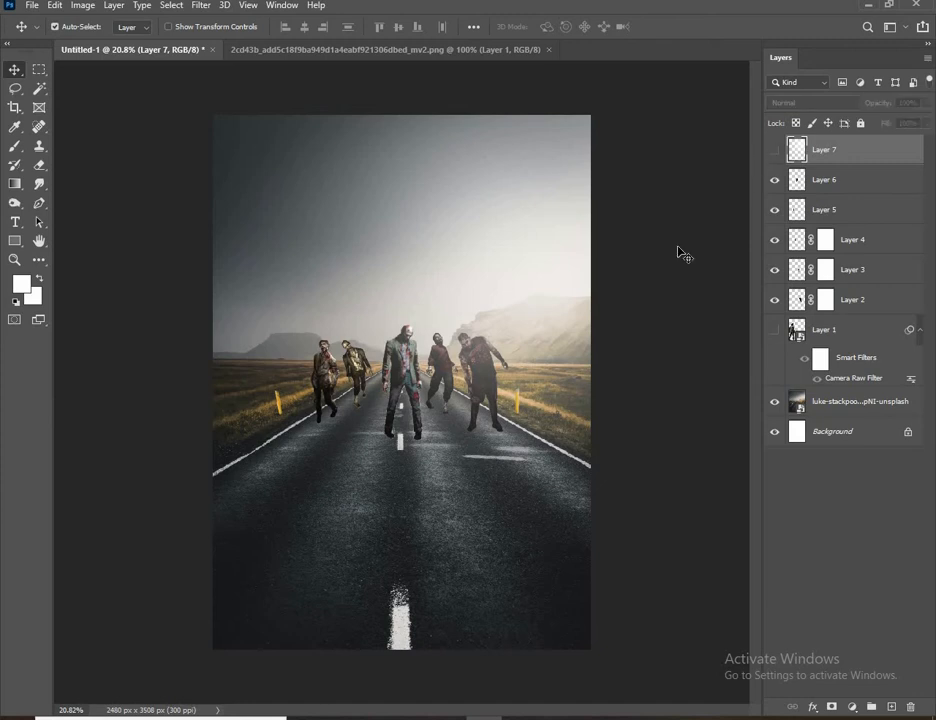
# Add a drop shadow to the large zombie on Layer 2 and separate the effect into its own layer.
pyautogui.click(485, 367)
pyautogui.hotkey('ctrl', 't')
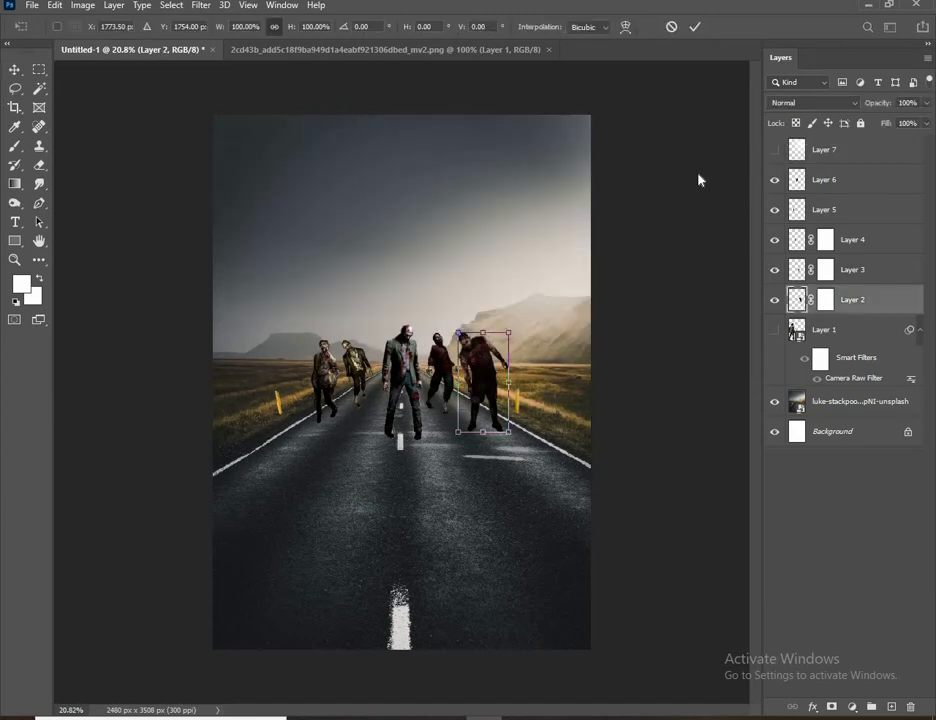
pyautogui.click(695, 30)
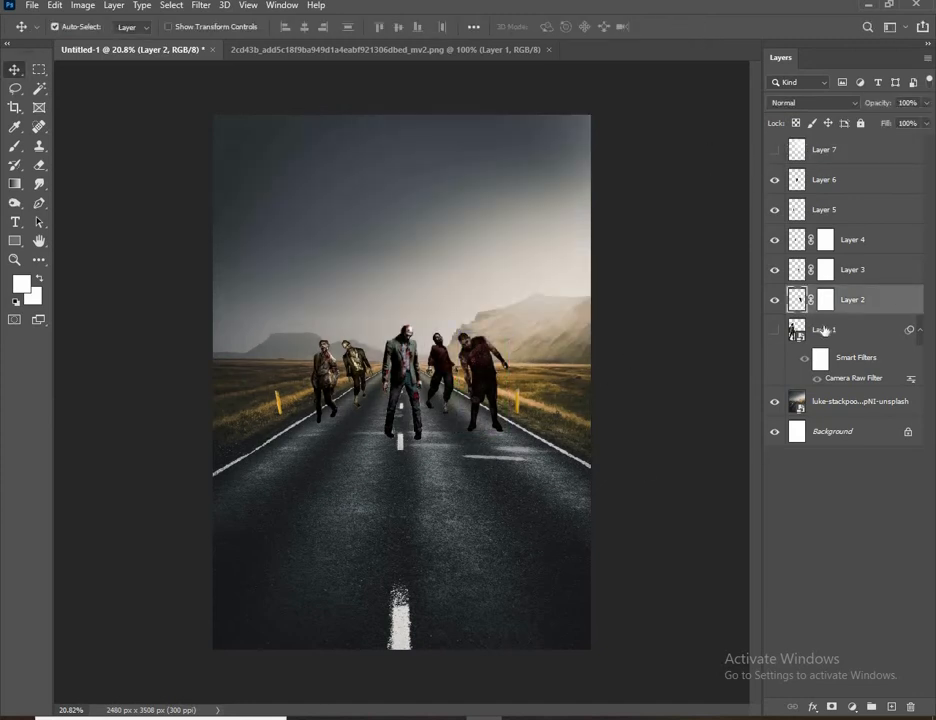
pyautogui.click(812, 706)
pyautogui.click(848, 698)
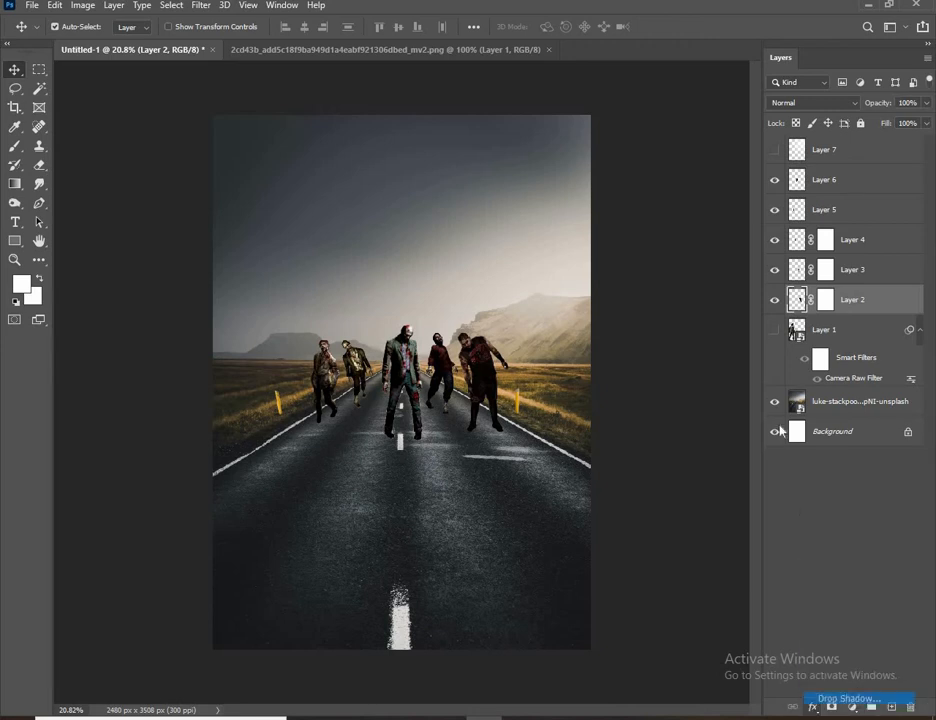
pyautogui.rightClick(825, 320)
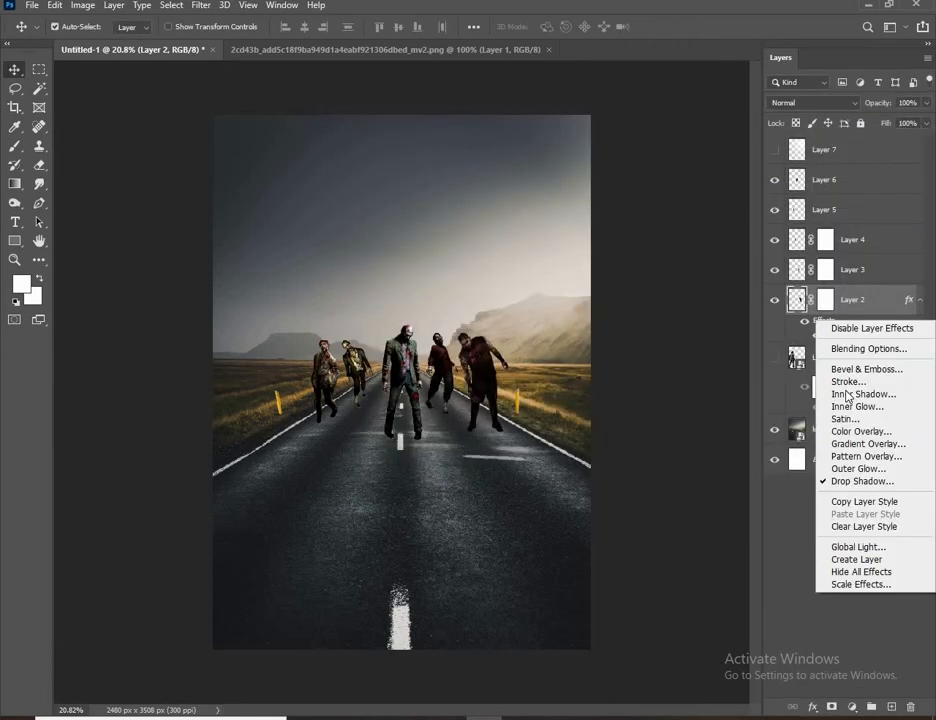
pyautogui.click(872, 561)
pyautogui.press('Return')
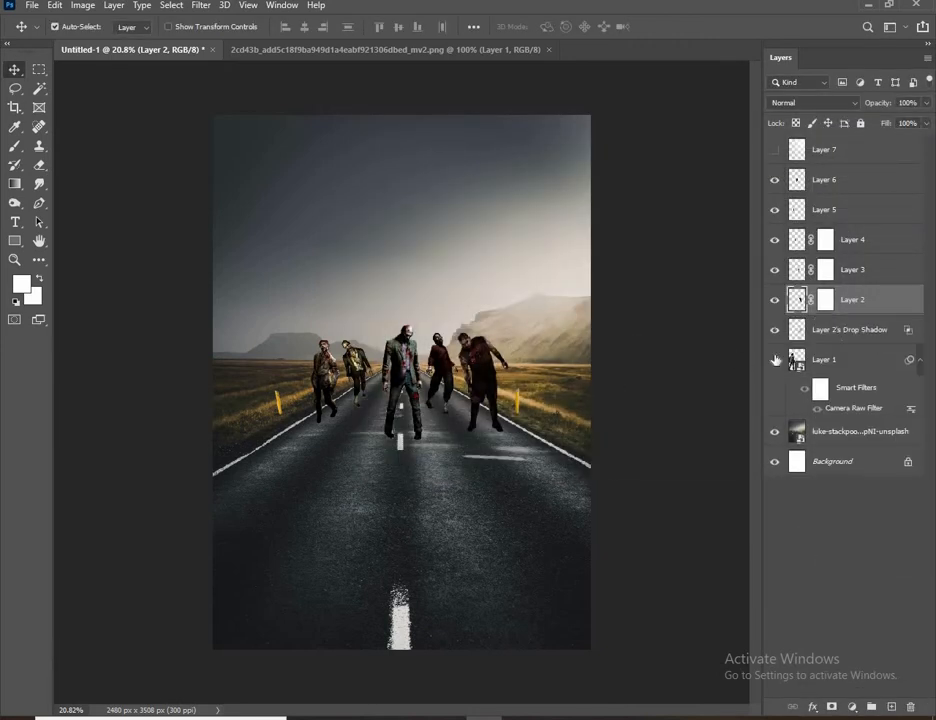
# Distort Layer 2's separated drop shadow so it lies flat across the road towards the middle zombie.
pyautogui.click(848, 330)
pyautogui.hotkey('ctrl', 't')
pyautogui.rightClick(474, 363)
pyautogui.click(500, 428)
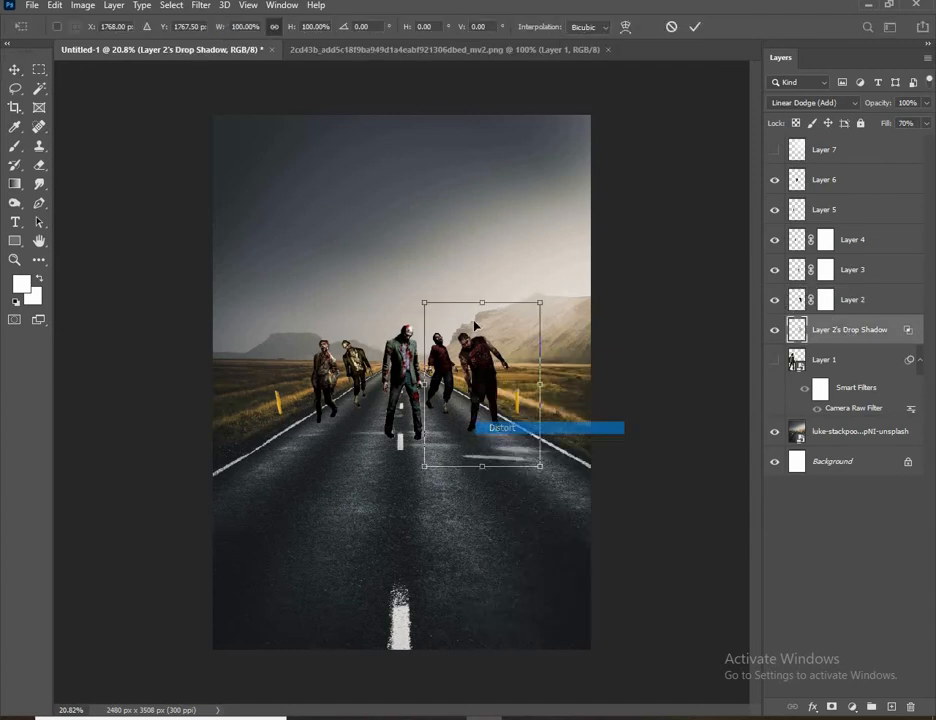
pyautogui.moveTo(482, 302); pyautogui.dragTo(418, 380)
pyautogui.click(694, 27)
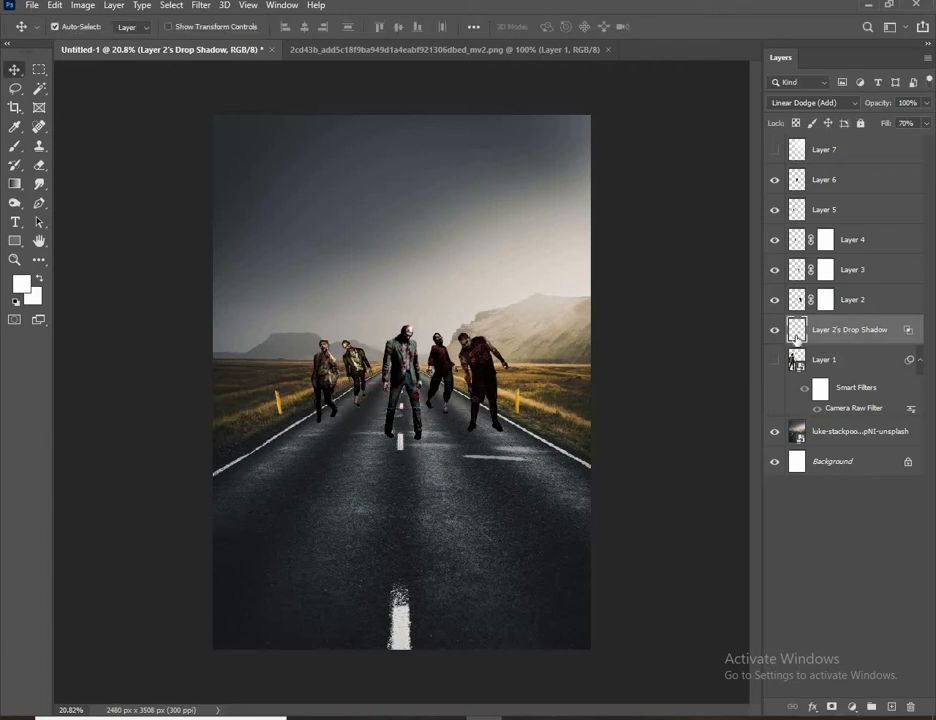
# Set the foreground colour to black.
pyautogui.click(22, 286)
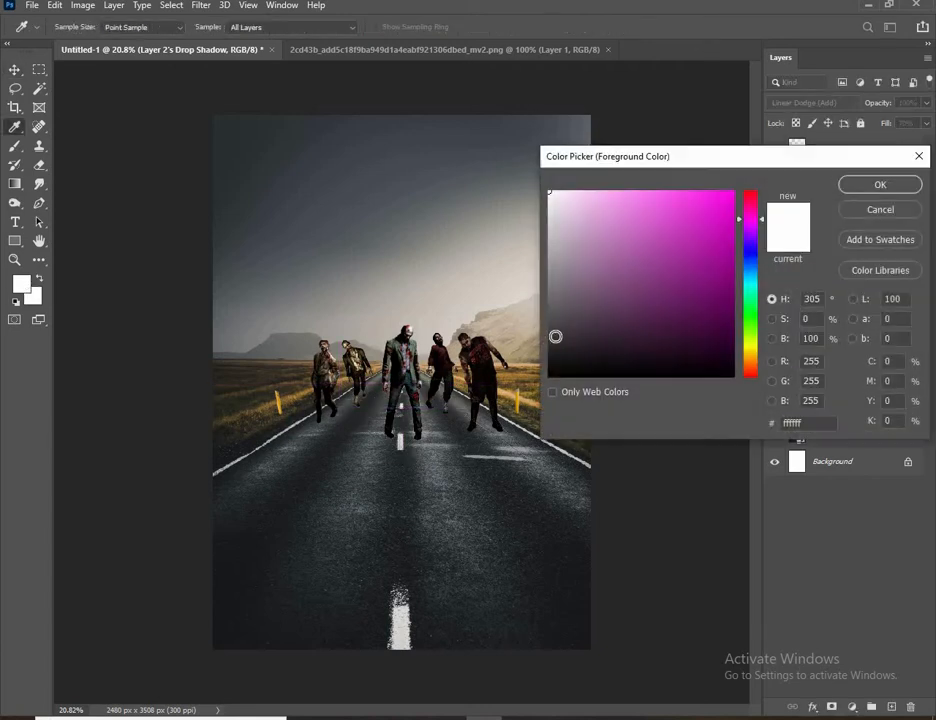
pyautogui.click(549, 378)
pyautogui.press('Return')
pyautogui.click(721, 337)
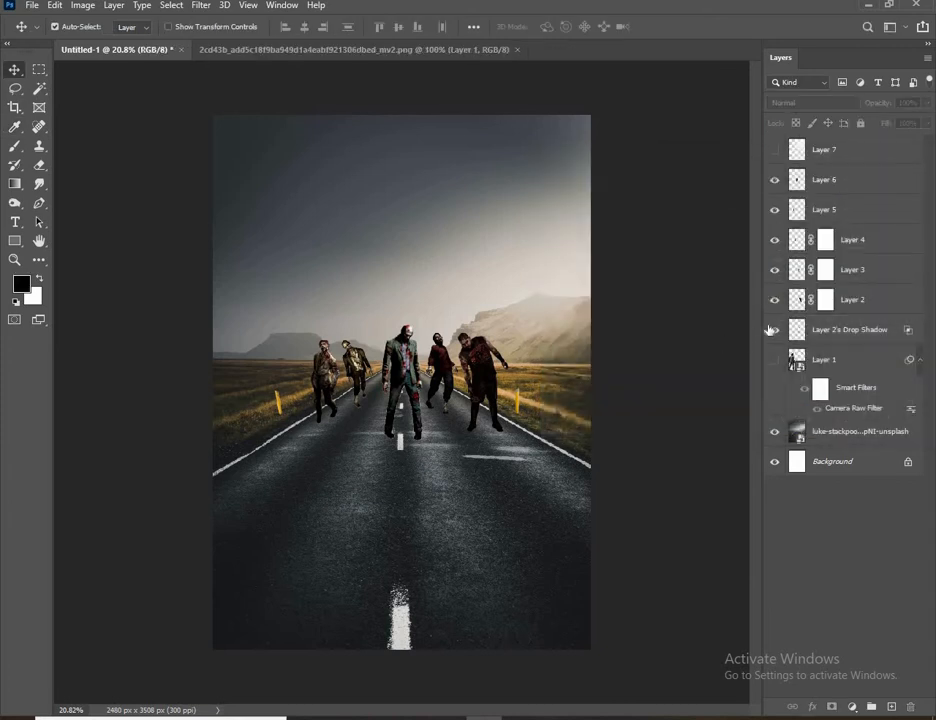
# Set the Brush tool's opacity to 100%.
pyautogui.click(827, 335)
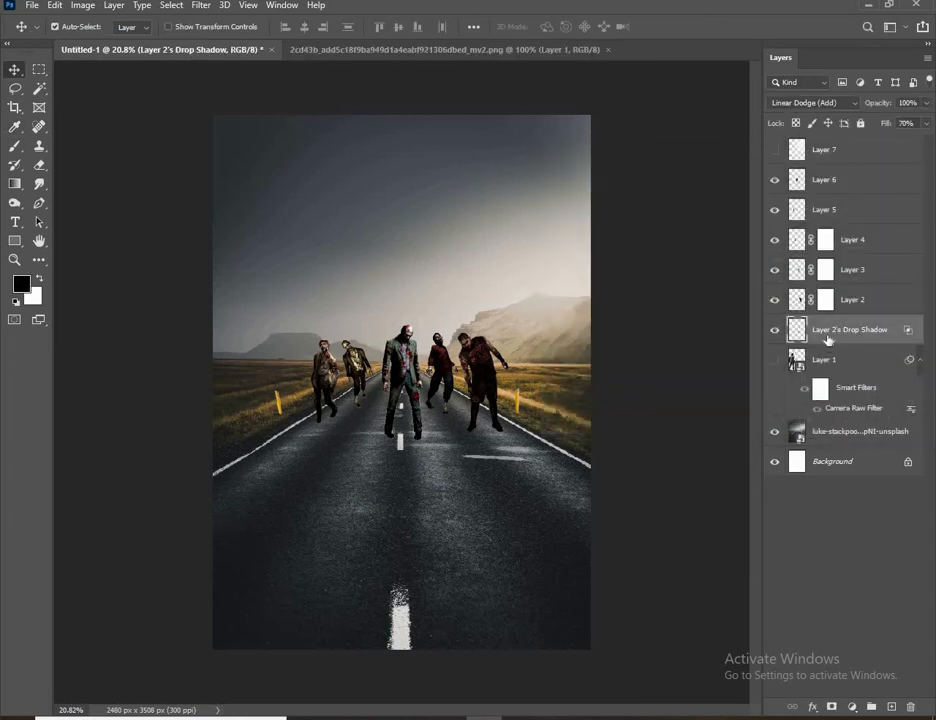
pyautogui.click(695, 353)
pyautogui.click(15, 145)
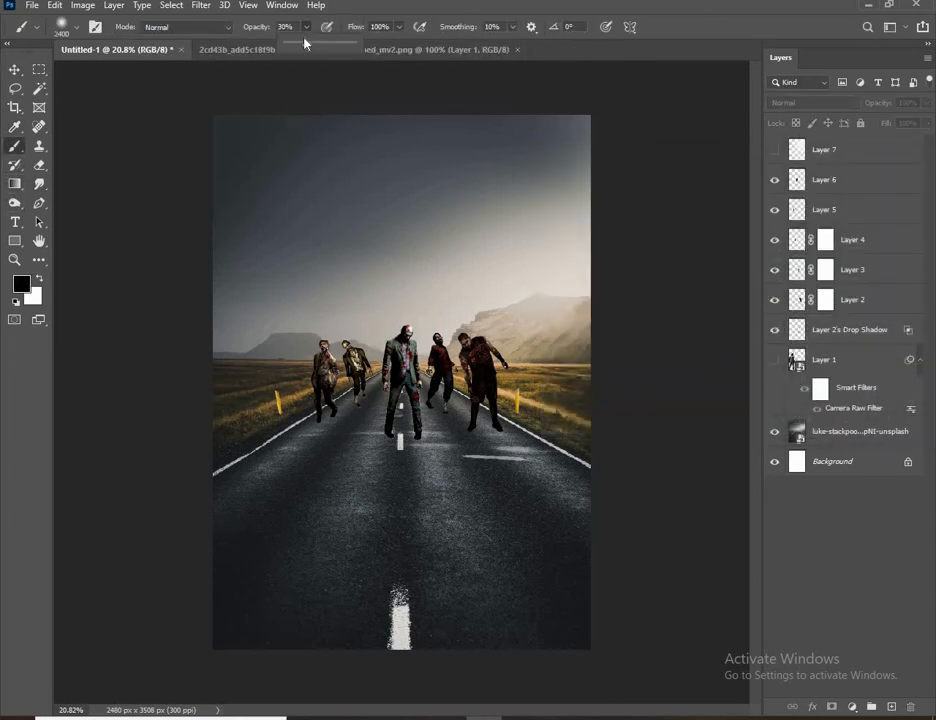
pyautogui.click(551, 230)
pyautogui.click(457, 270)
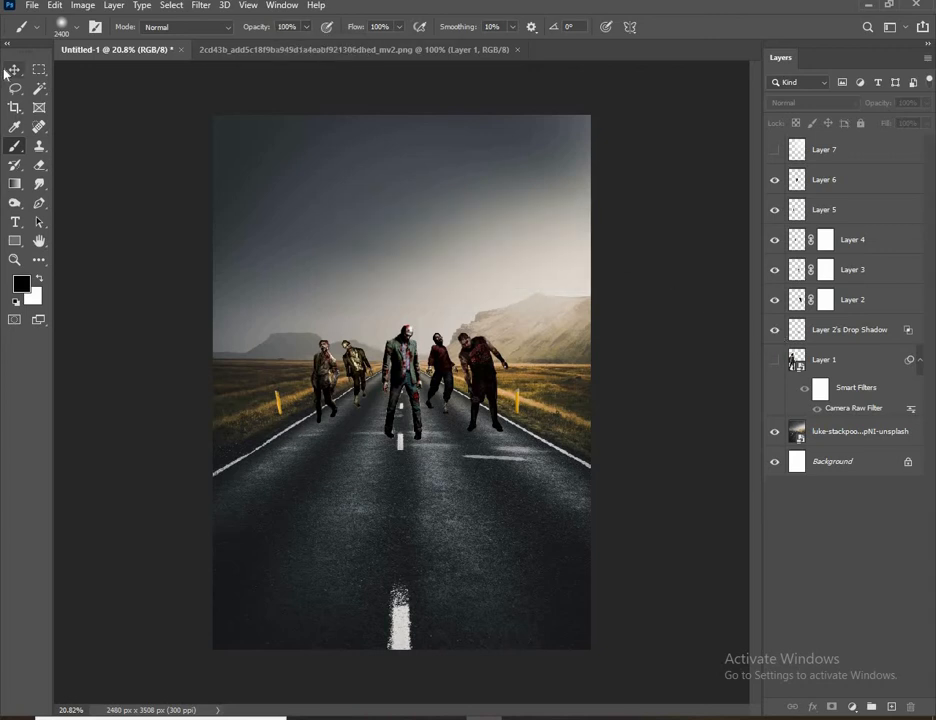
# Try to free-transform the large zombie's separated drop shadow on the road.
pyautogui.press('v')
pyautogui.click(850, 335)
pyautogui.hotkey('ctrl', 't')
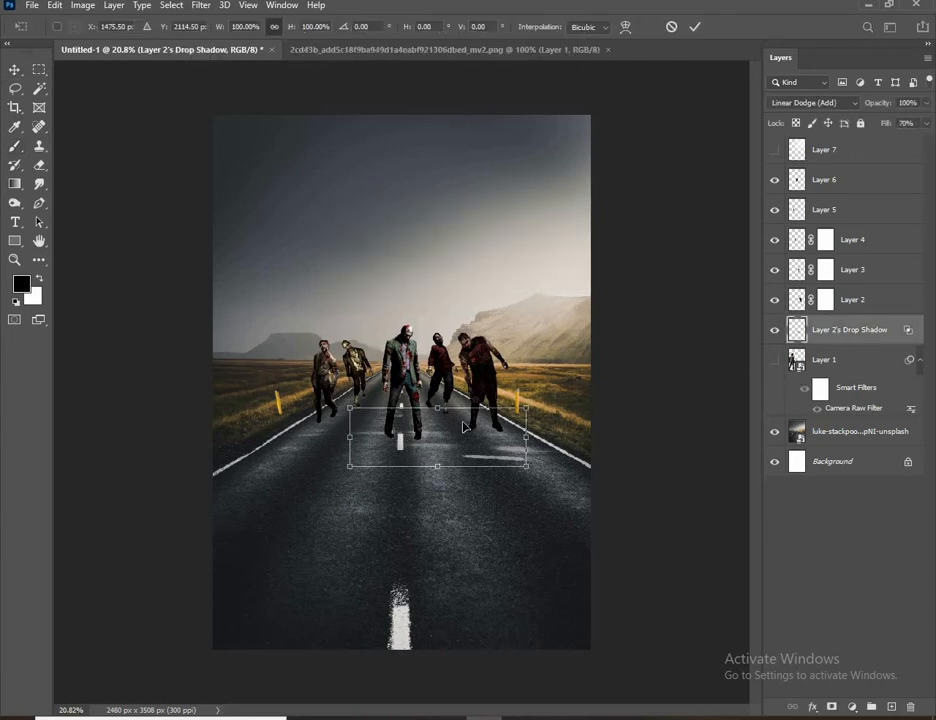
pyautogui.scroll(1, 466, 432)
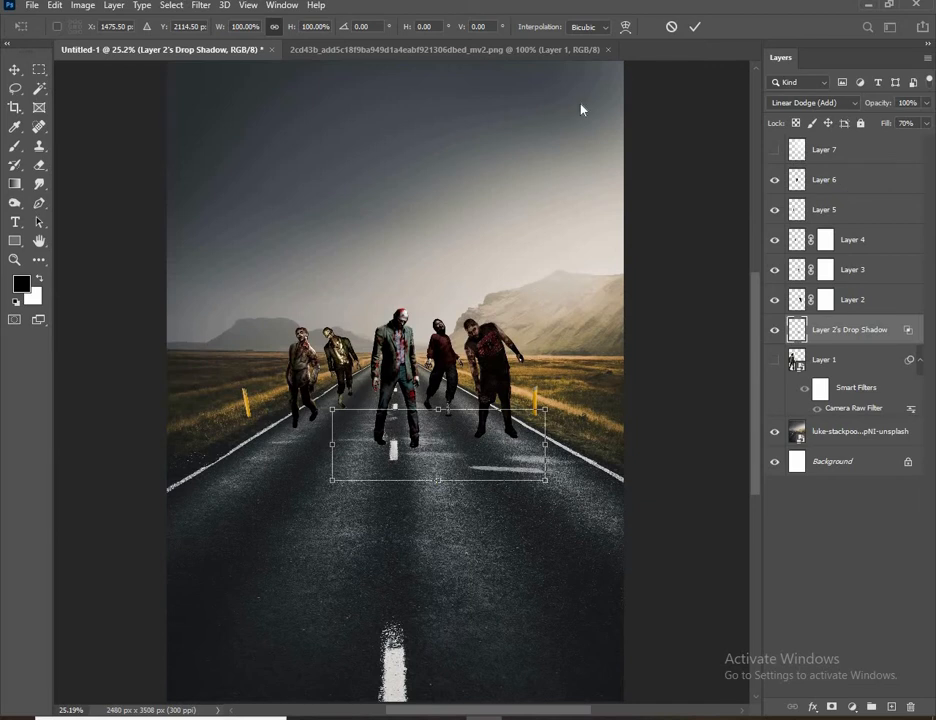
pyautogui.click(695, 27)
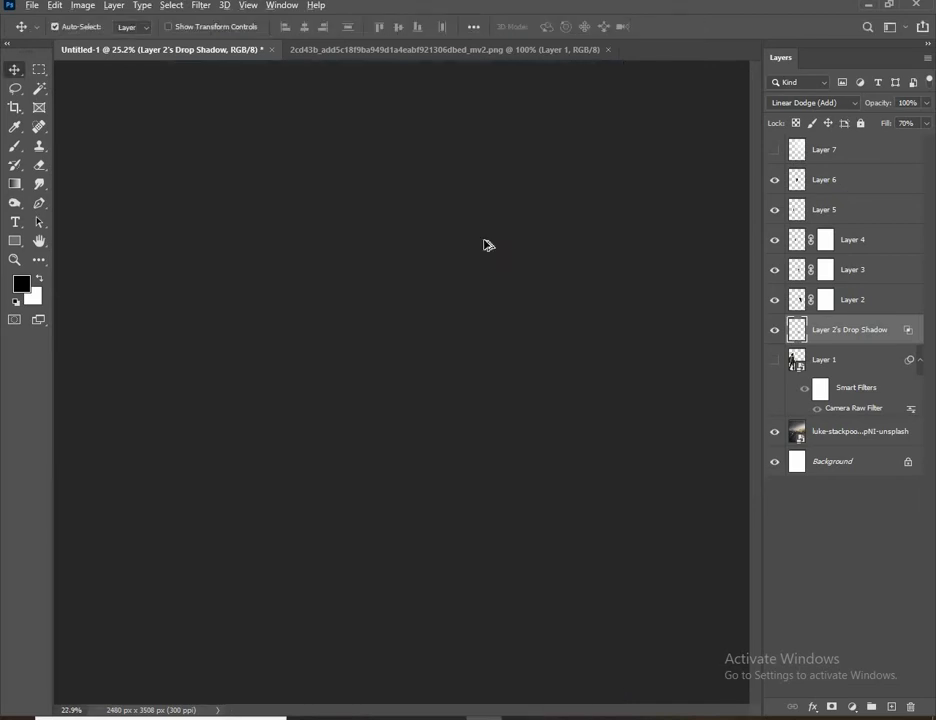
pyautogui.scroll(-1, 485, 246)
pyautogui.press('b')
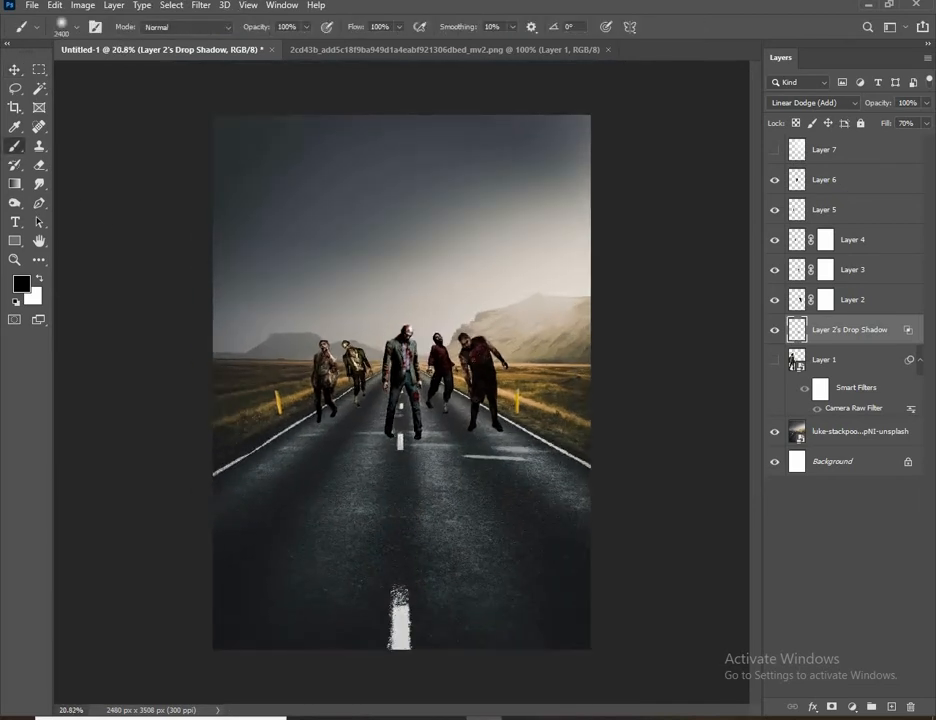
pyautogui.click(15, 69)
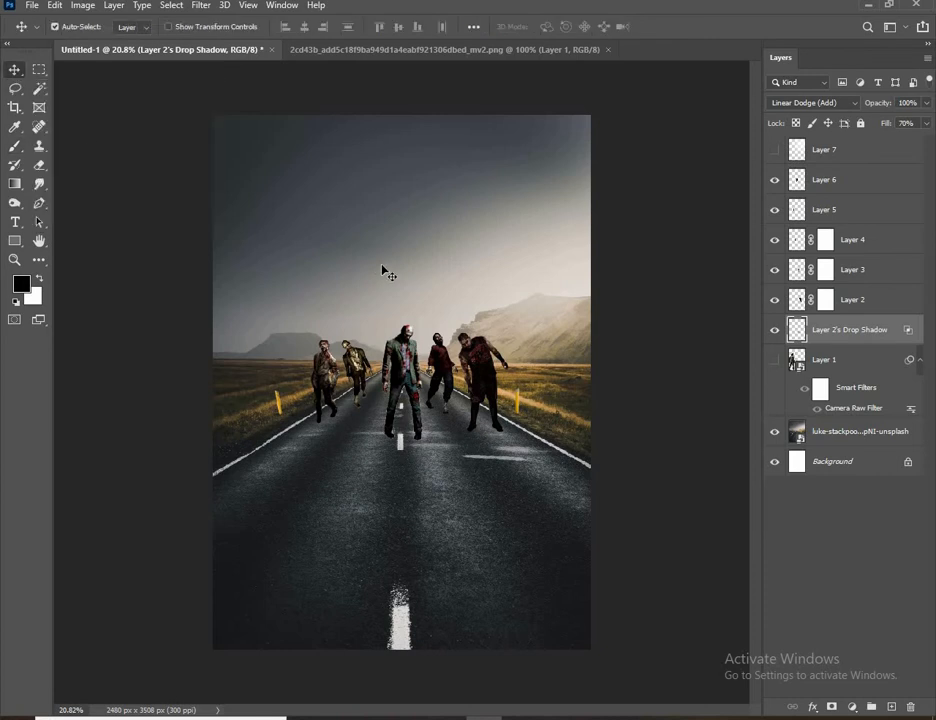
# Show the man with the sword on Layer 1 to check the composition and hide him again.
pyautogui.click(775, 361)
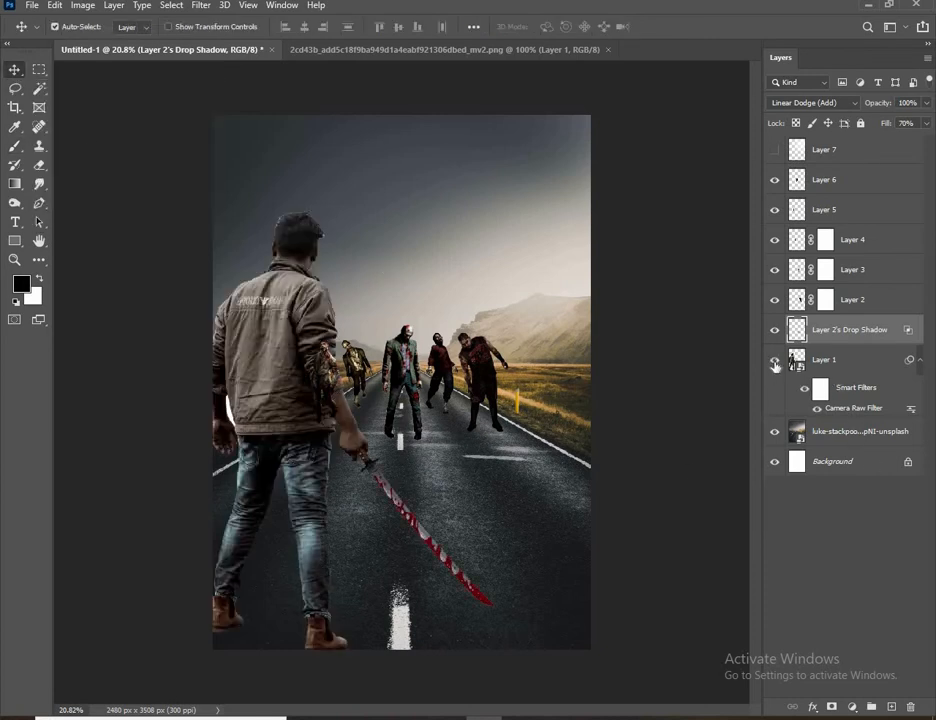
pyautogui.click(775, 362)
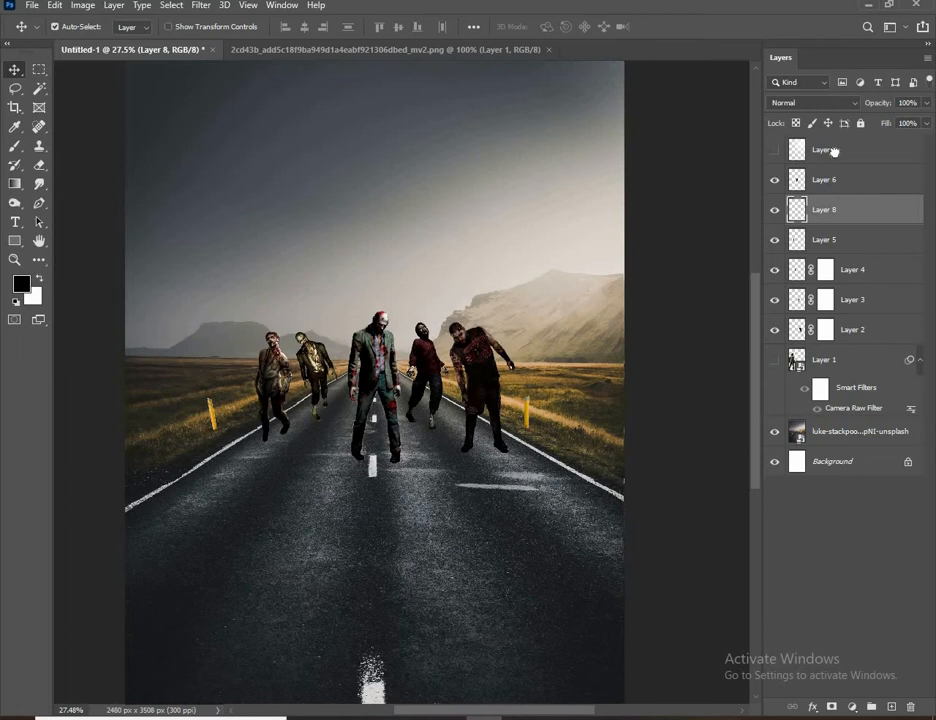
# Move the empty Layer 8 to the top of the layer stack and set the brush to 150 px at 40% opacity.
pyautogui.moveTo(831, 150); pyautogui.dragTo(832, 150)
pyautogui.press('b')
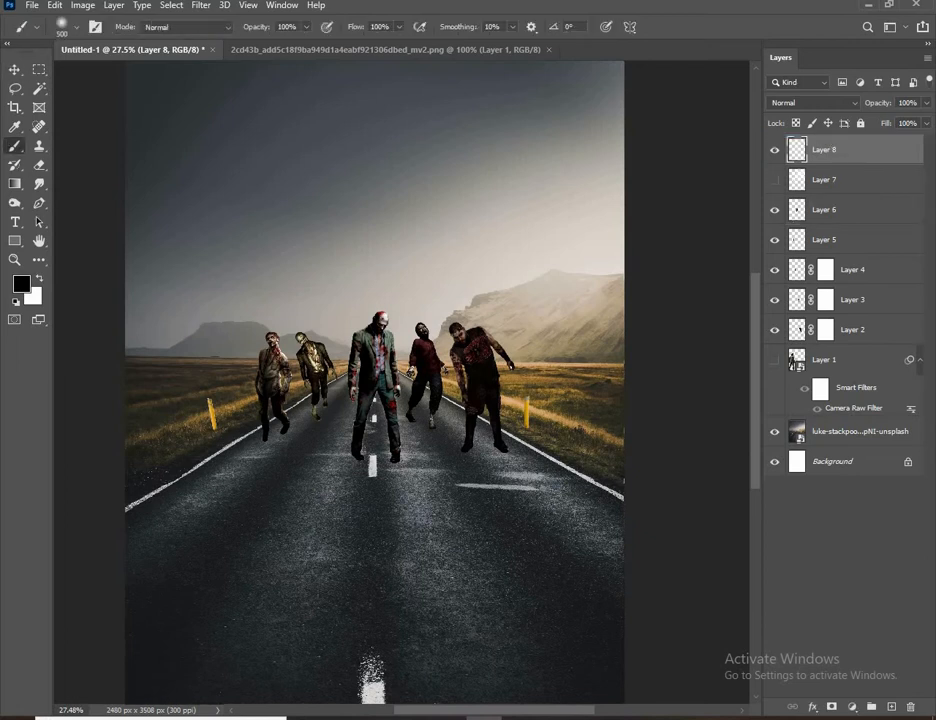
pyautogui.press('[')
pyautogui.press('[')
pyautogui.press('[')
pyautogui.press('[')
pyautogui.press('[')
pyautogui.press('[')
pyautogui.moveTo(266, 27); pyautogui.dragTo(257, 27)
pyautogui.scroll(-1, 286, 27)
# Show the glow on Layer 7 and try painting a shadow beside the large zombie's foot with a 60 px brush at 40% opacity.
pyautogui.click(774, 180)
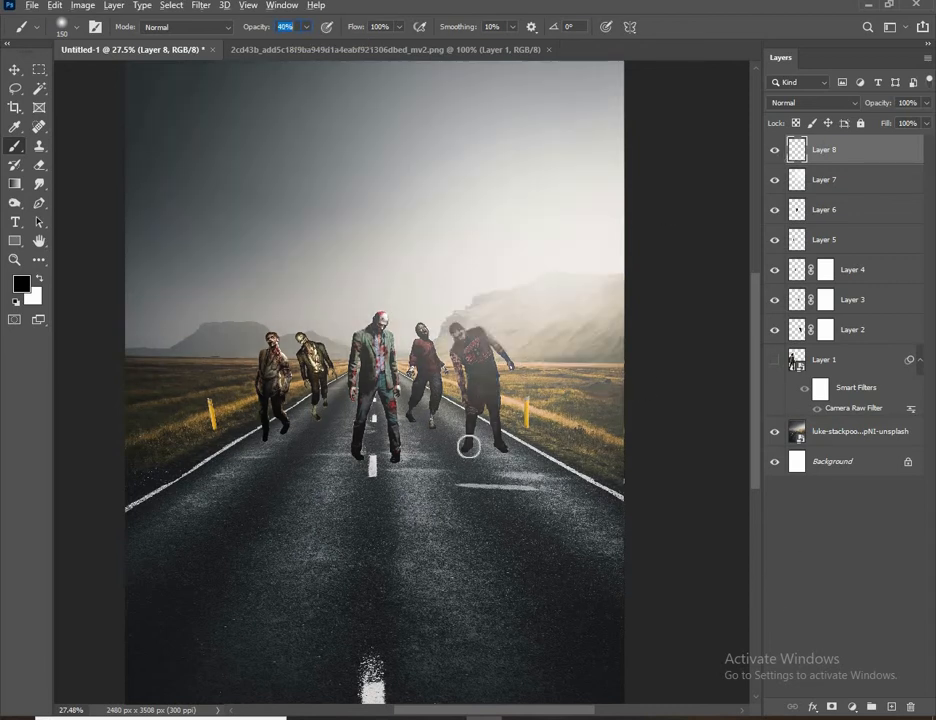
pyautogui.scroll(3, 453, 459)
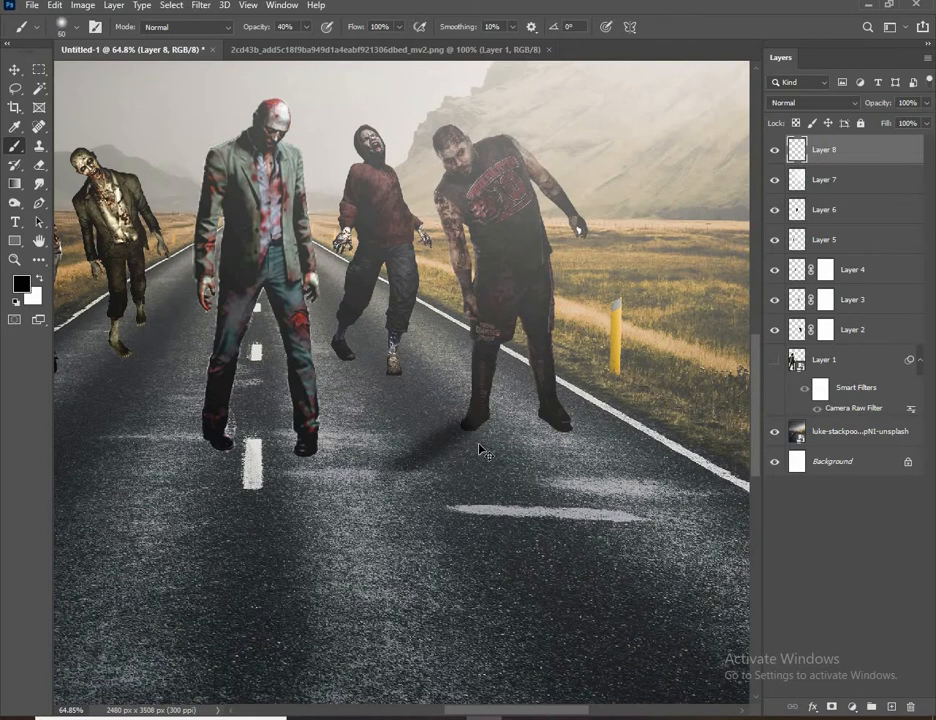
# Paint soft black shadows on the road beneath the zombies' feet on Layer 8 with the brush at 25% opacity.
pyautogui.scroll(-8, 293, 27)
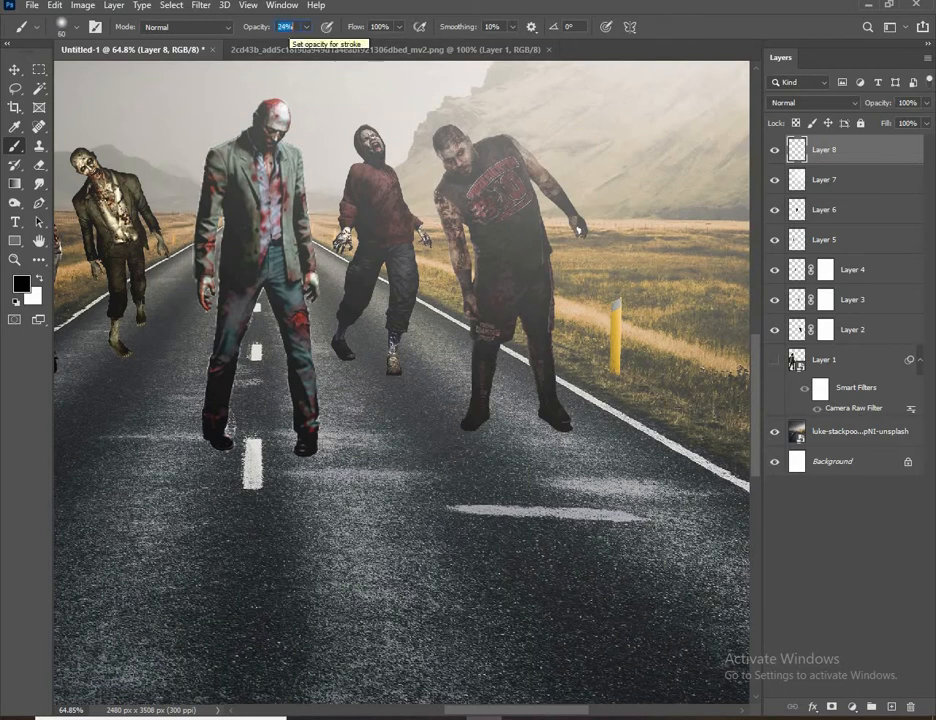
pyautogui.scroll(-1, 288, 30)
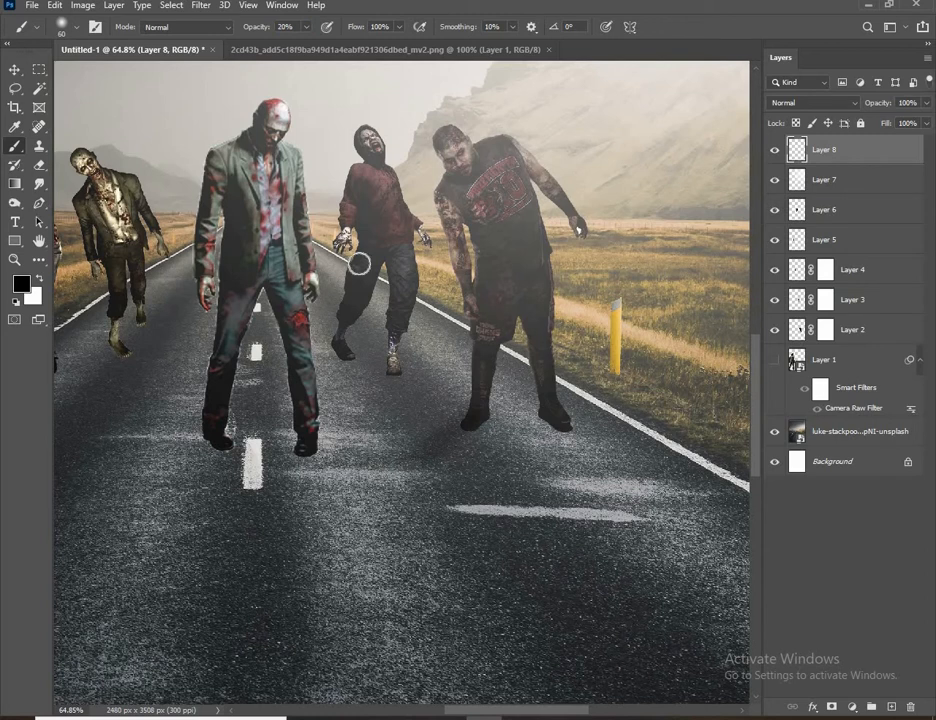
pyautogui.scroll(1, 288, 29)
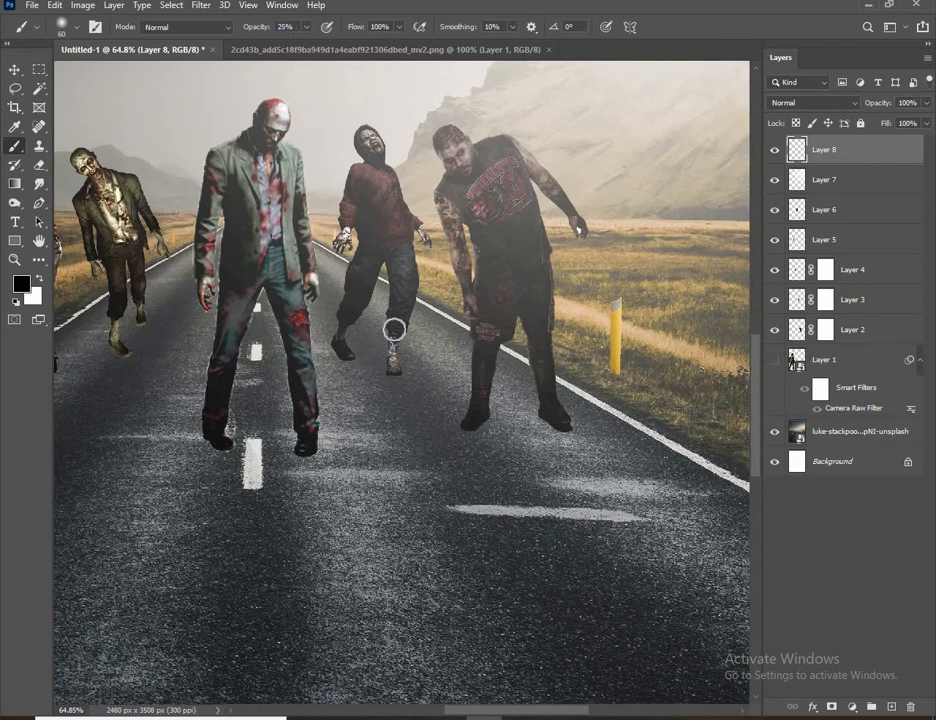
pyautogui.press(']')
pyautogui.press(']')
pyautogui.press(']')
pyautogui.press(']')
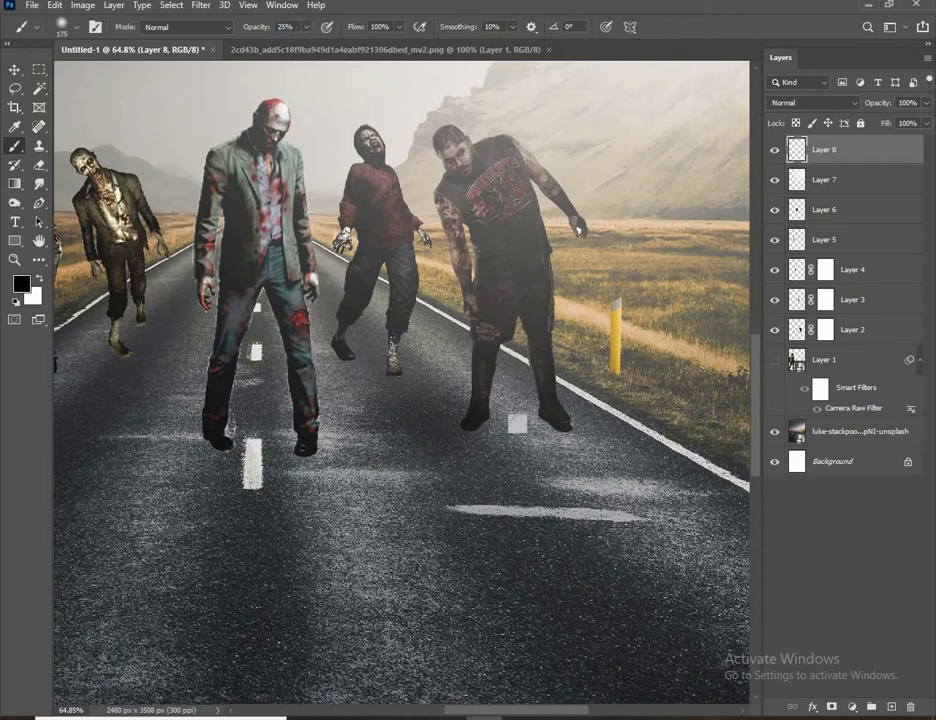
pyautogui.hscroll(-5, 400, 410)
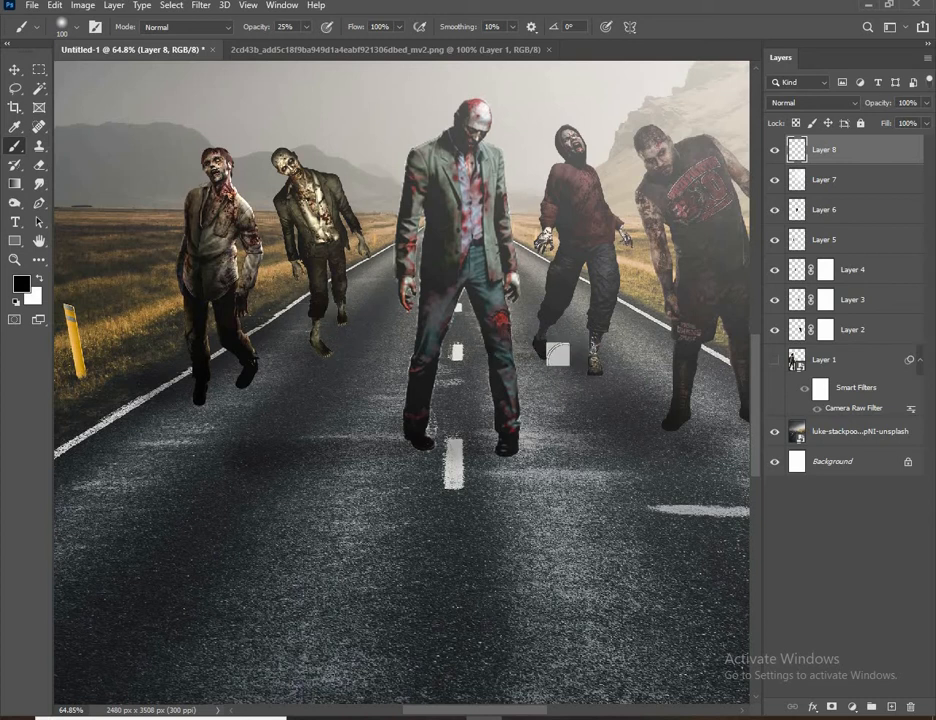
# Paint broader soft black shadows on the road beside the zombies on Layer 8 with a 175 px brush at 30% opacity.
pyautogui.scroll(-5, 630, 426)
pyautogui.scroll(-2, 624, 420)
pyautogui.scroll(2, 548, 402)
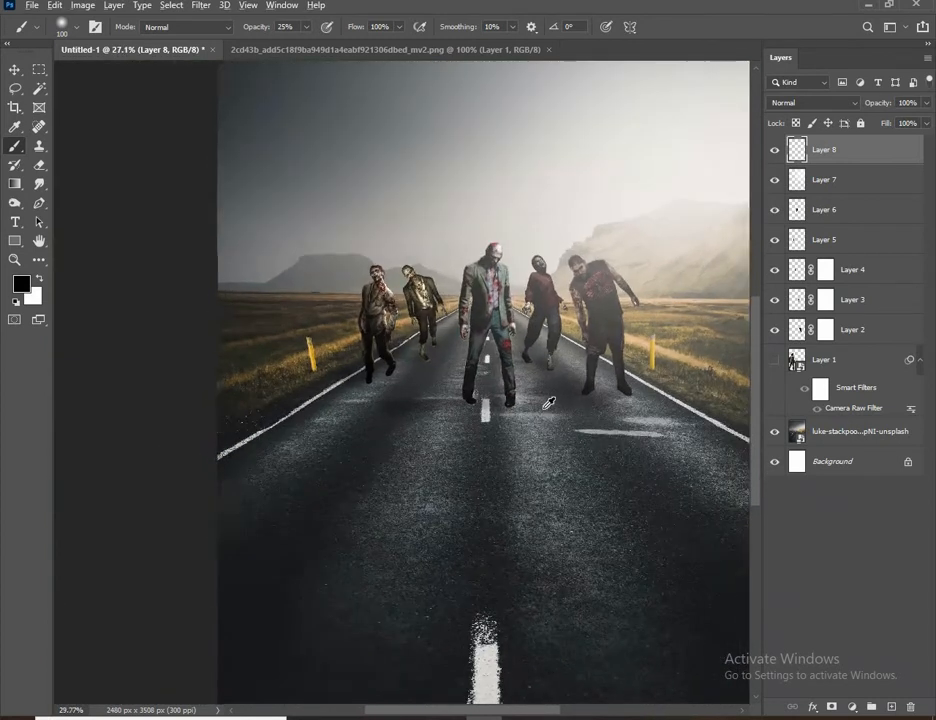
pyautogui.scroll(3, 466, 395)
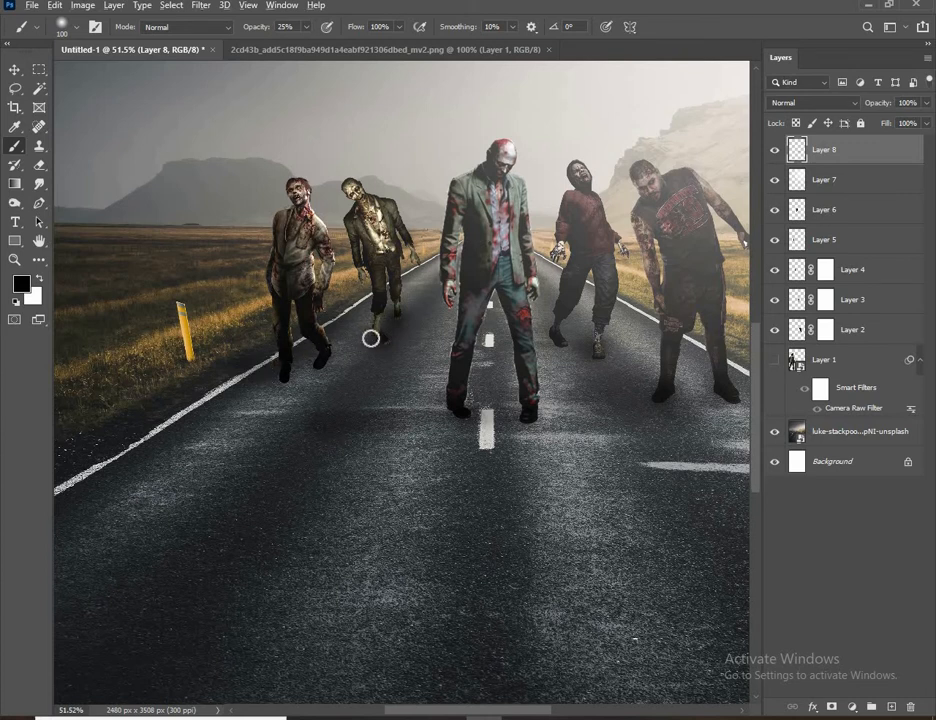
pyautogui.scroll(-5, 420, 350)
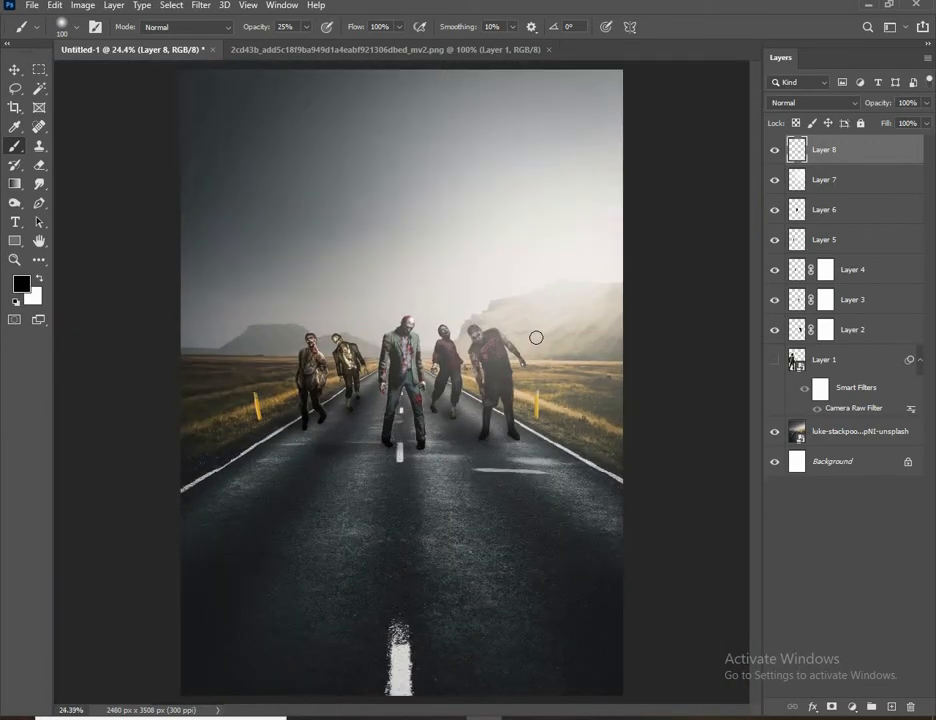
pyautogui.scroll(2, 414, 412)
pyautogui.scroll(-1, 420, 411)
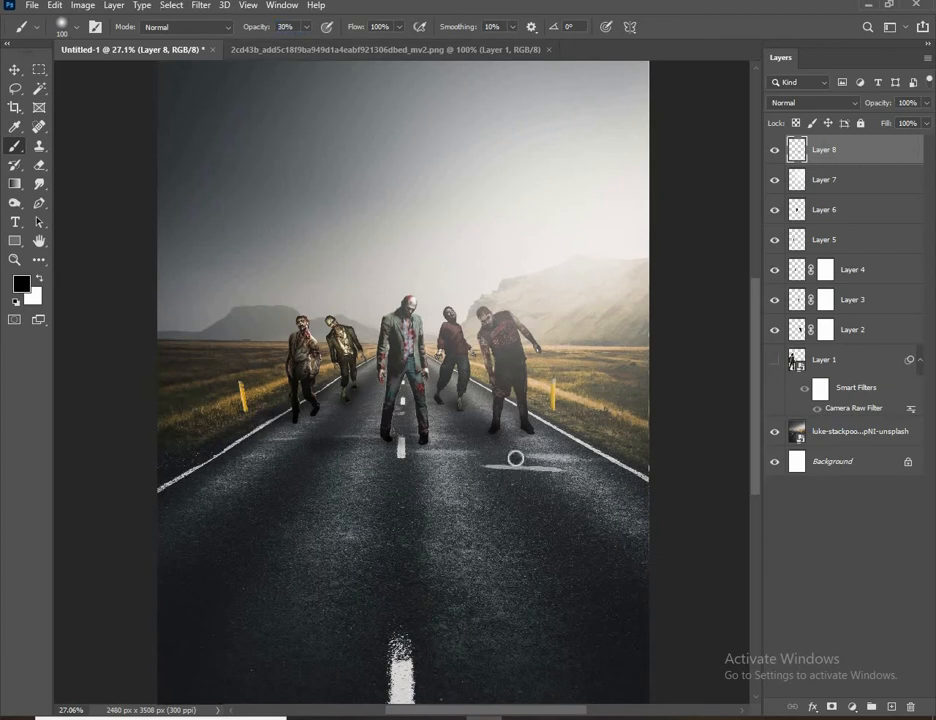
pyautogui.press(']')
pyautogui.press(']')
pyautogui.press(']')
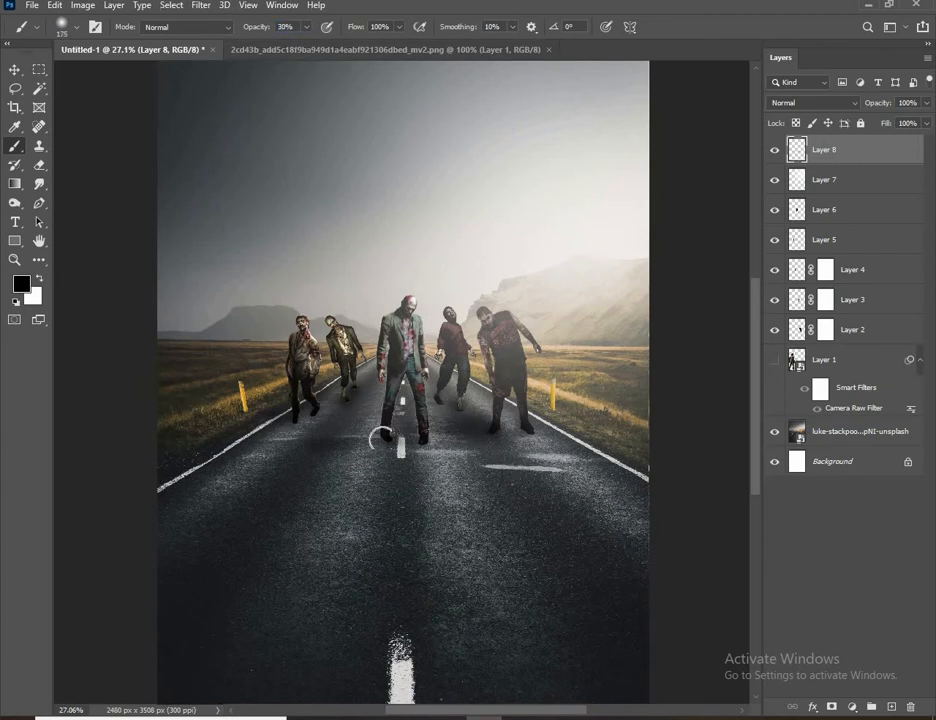
pyautogui.moveTo(381, 438); pyautogui.dragTo(279, 438)
pyautogui.moveTo(340, 388); pyautogui.dragTo(305, 389)
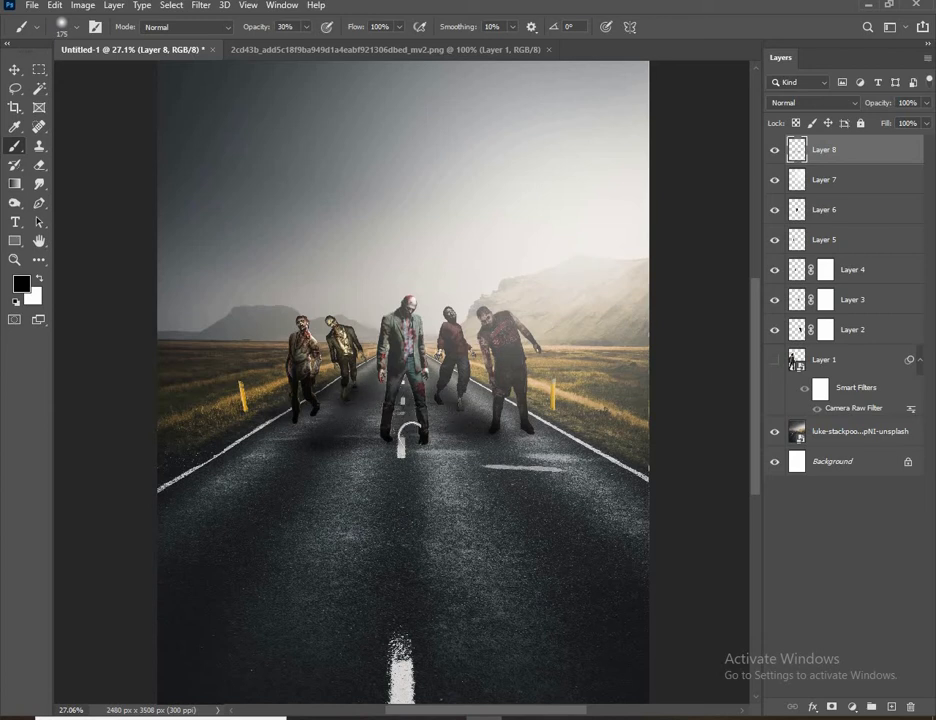
pyautogui.scroll(-3, 426, 478)
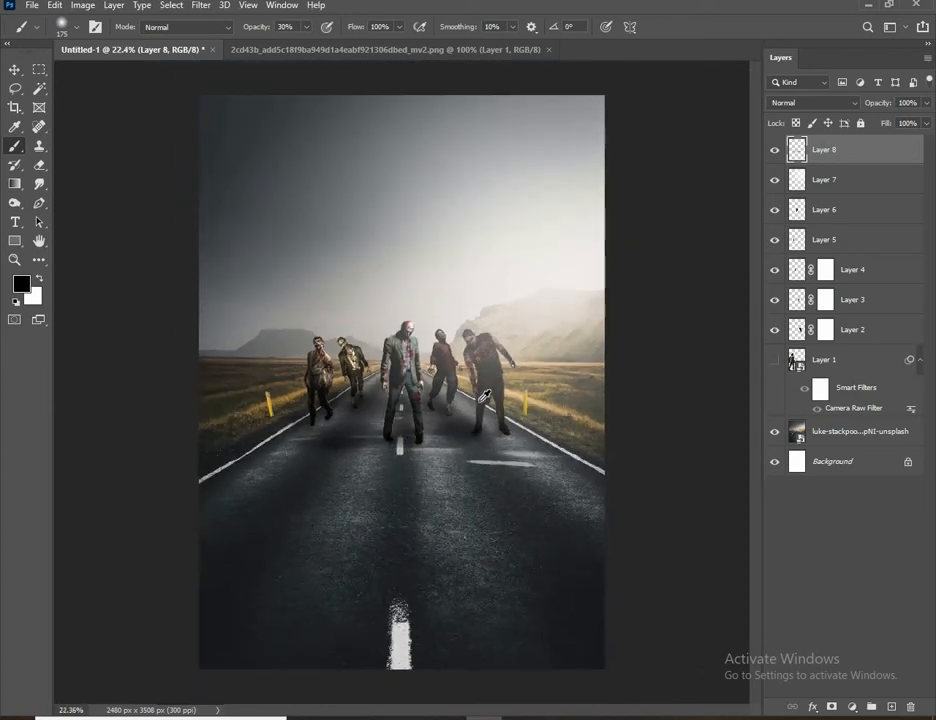
# Reposition the glow on Layer 7 and show the man with the sword on Layer 1.
pyautogui.press('v')
pyautogui.moveTo(541, 280)
pyautogui.mouseDown()
pyautogui.moveTo(581, 243)
pyautogui.moveTo(568, 263)
pyautogui.moveTo(610, 290)
pyautogui.mouseUp()
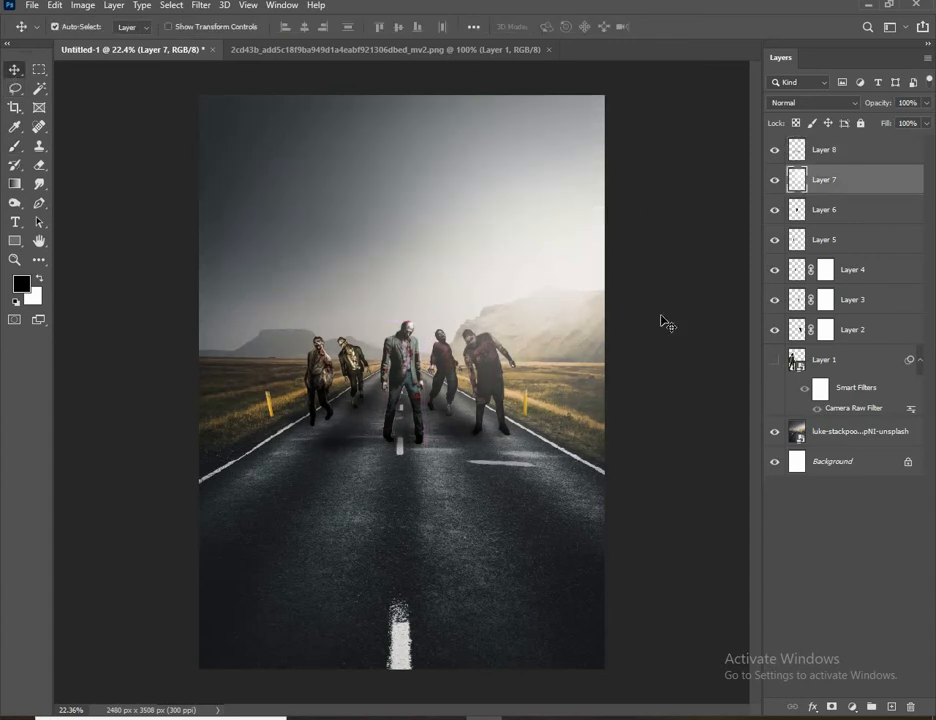
pyautogui.scroll(-1, 578, 318)
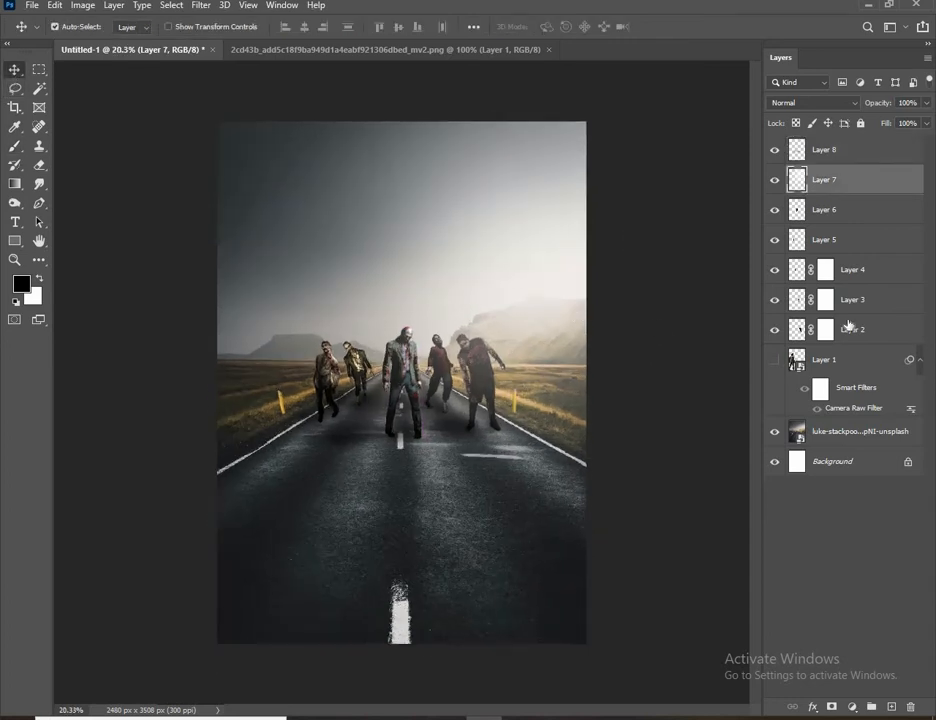
pyautogui.click(772, 362)
pyautogui.scroll(-1, 638, 306)
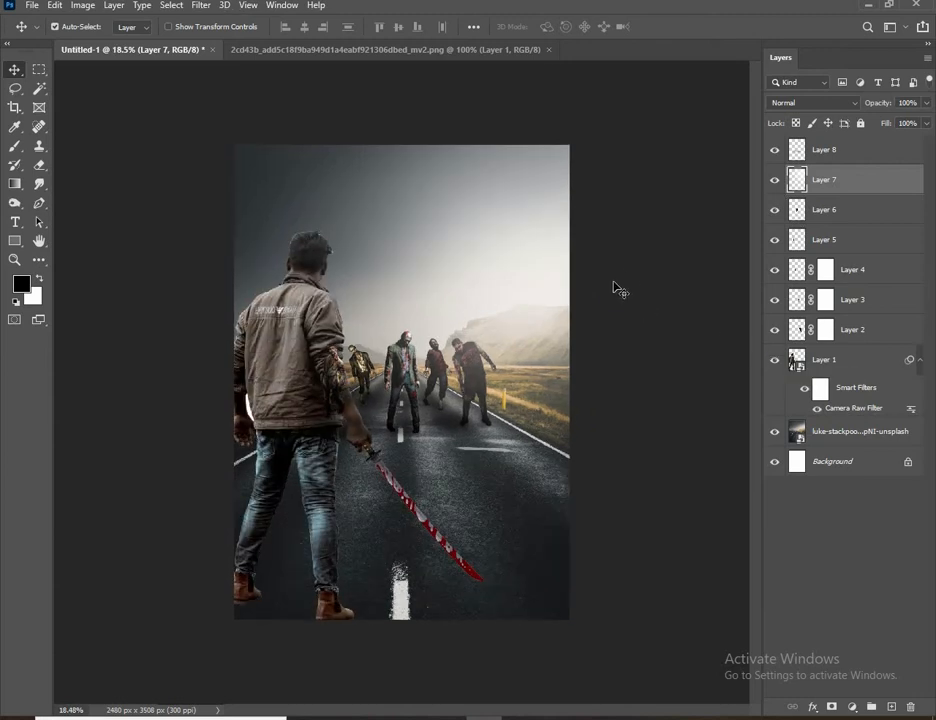
# Paint soft black shadows around the man's boots on Layer 8 with a 100 px brush at 30% opacity.
pyautogui.click(829, 158)
pyautogui.press('b')
pyautogui.scroll(6, 215, 455)
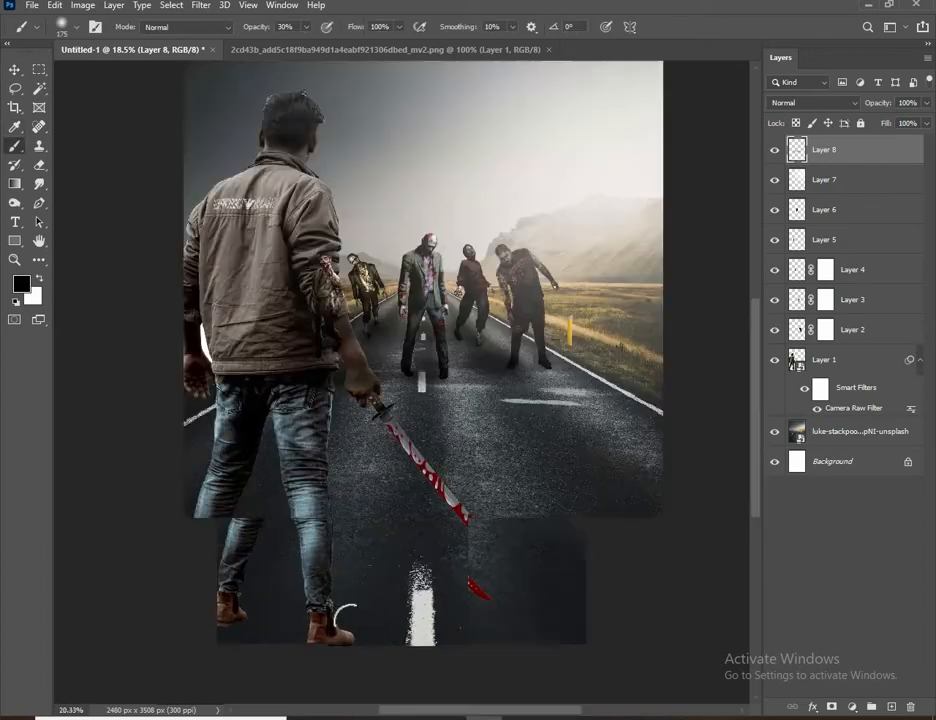
pyautogui.press('[')
pyautogui.press('[')
pyautogui.press('[')
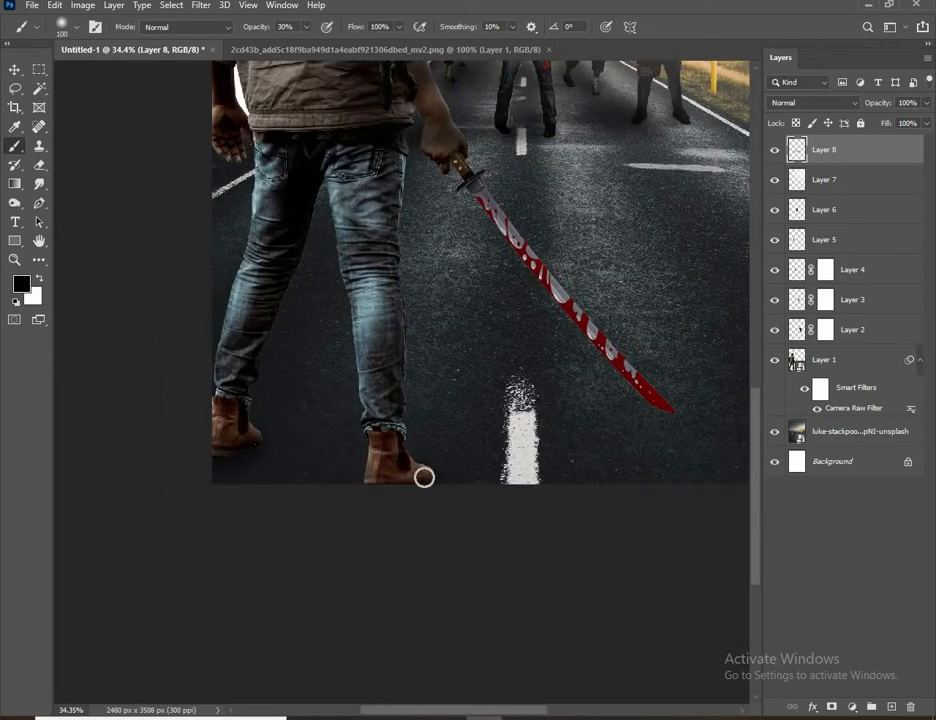
pyautogui.scroll(-6, 493, 587)
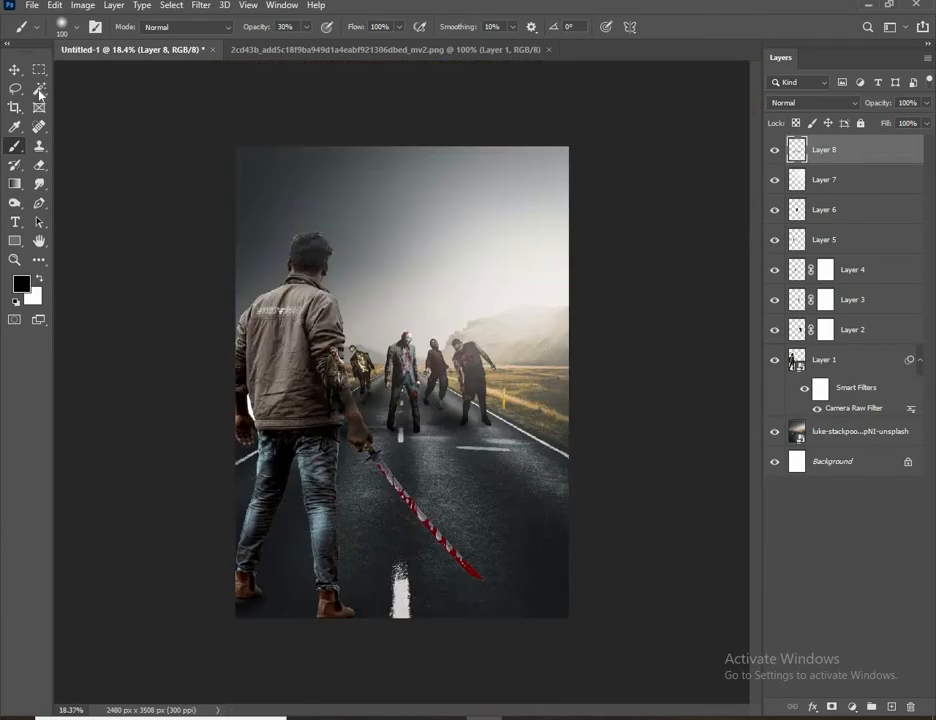
# Move Layer 1 with the man to the top of the layer stack.
pyautogui.press('v')
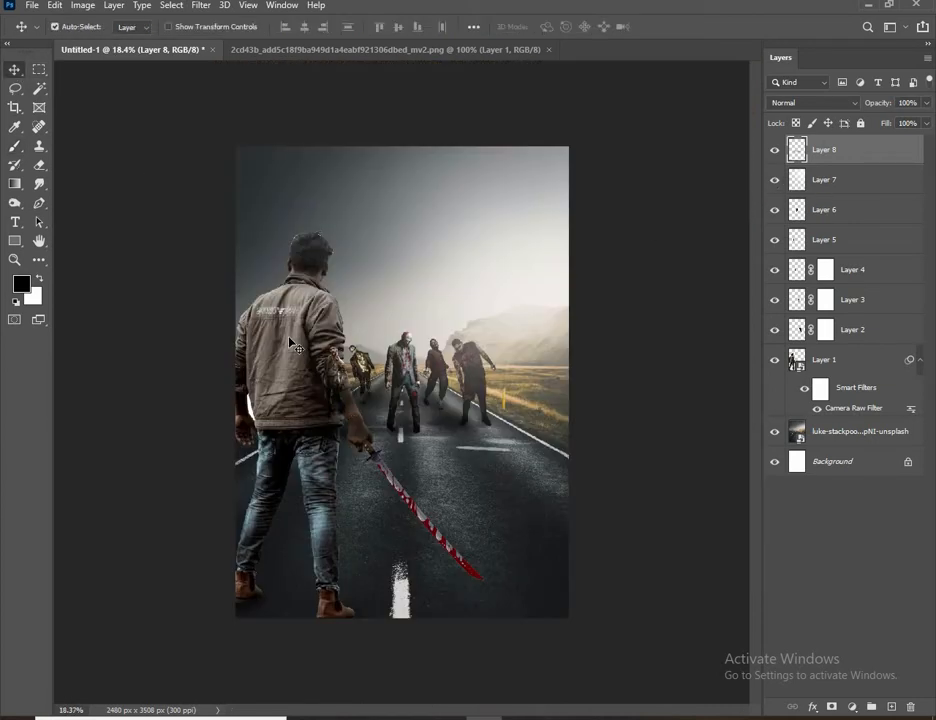
pyautogui.moveTo(805, 360); pyautogui.dragTo(836, 140)
pyautogui.scroll(-1, 669, 286)
pyautogui.scroll(2, 669, 286)
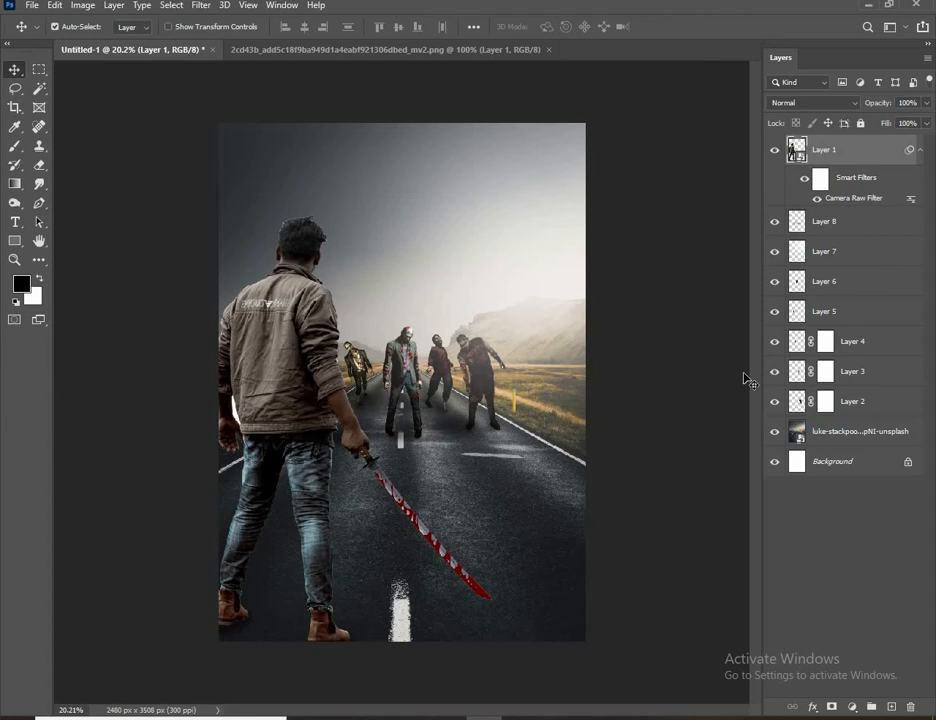
pyautogui.scroll(1, 678, 408)
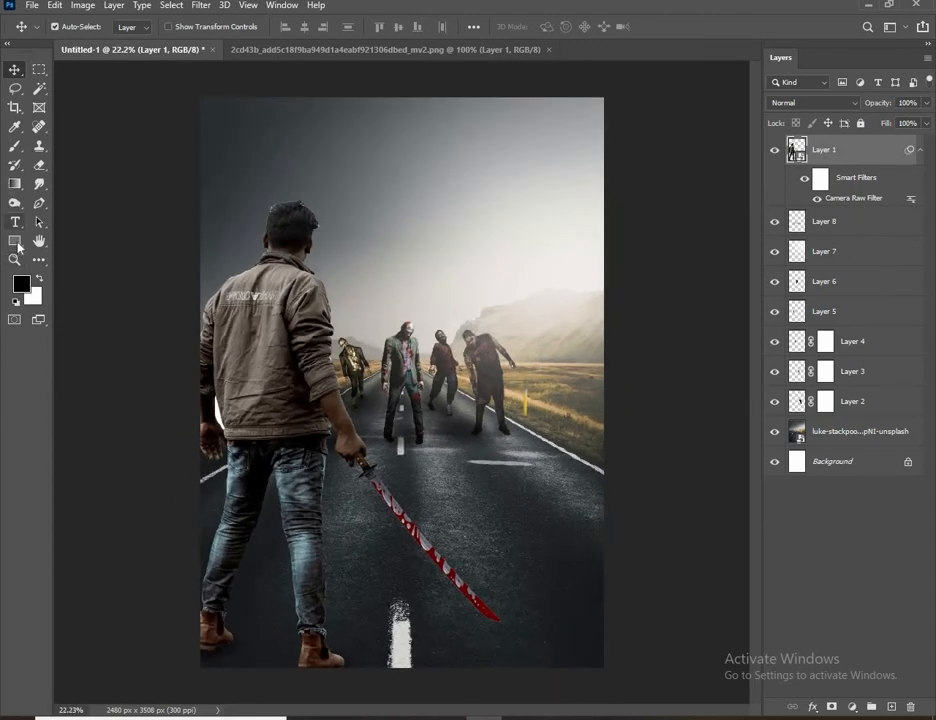
# Set the foreground color to white for the brush and rasterize the smart object on Layer 1.
pyautogui.click(22, 284)
pyautogui.click(550, 193)
pyautogui.click(871, 188)
pyautogui.click(14, 148)
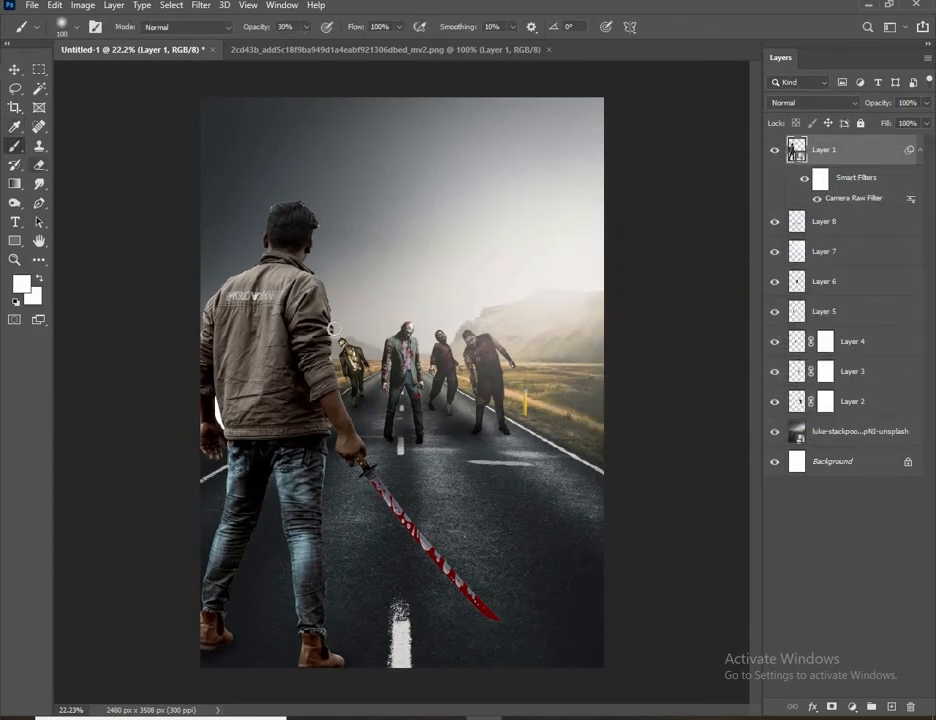
pyautogui.scroll(3, 350, 342)
pyautogui.click(279, 320)
pyautogui.click(446, 277)
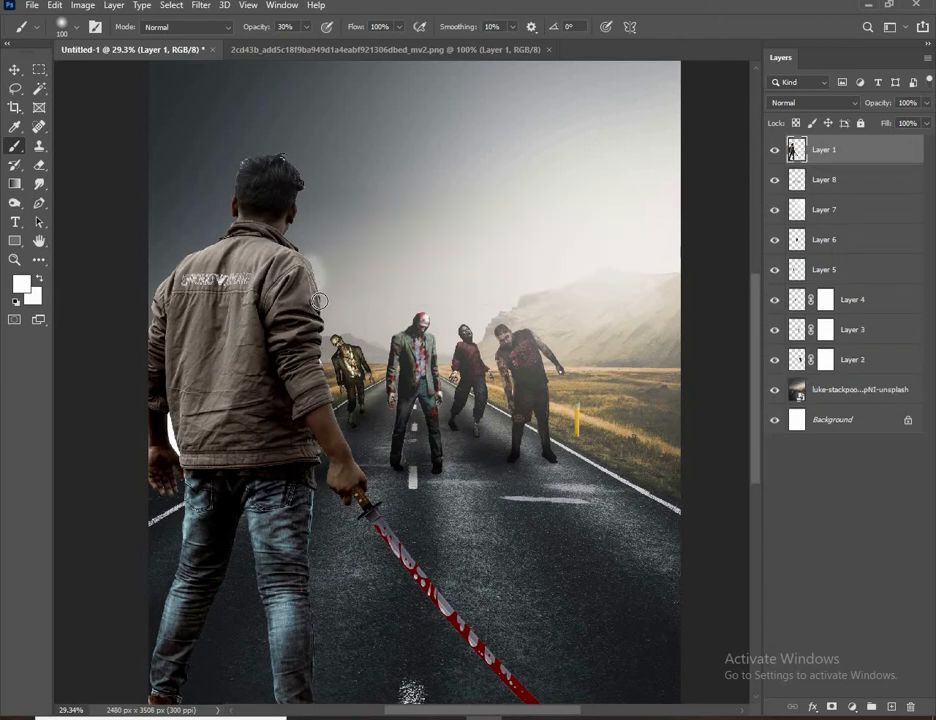
# Try painting white rim light along the man's shoulder and arm directly on Layer 1 with an 80 px brush.
pyautogui.press('[')
pyautogui.press('[')
pyautogui.scroll(3, 320, 278)
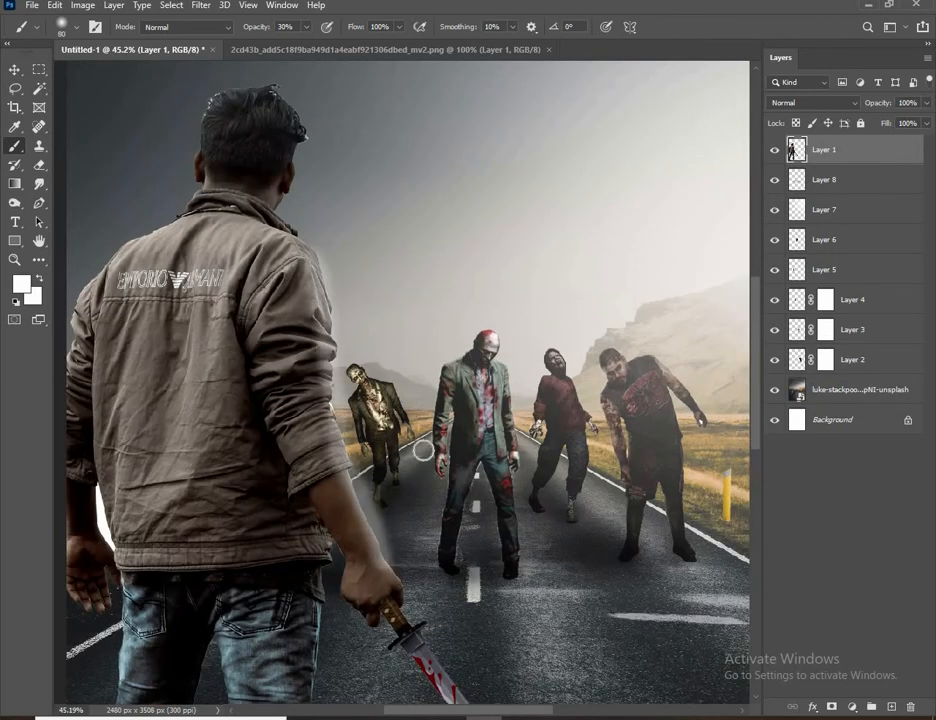
pyautogui.scroll(-4, 424, 449)
pyautogui.scroll(1, 387, 351)
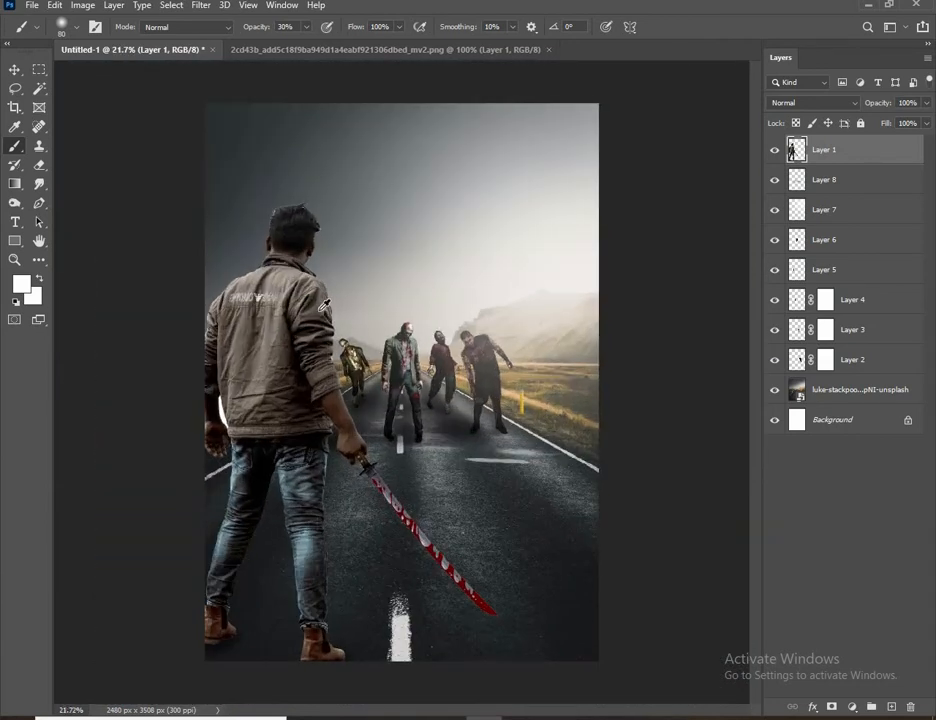
pyautogui.scroll(3, 387, 351)
pyautogui.click(812, 103)
pyautogui.click(799, 500)
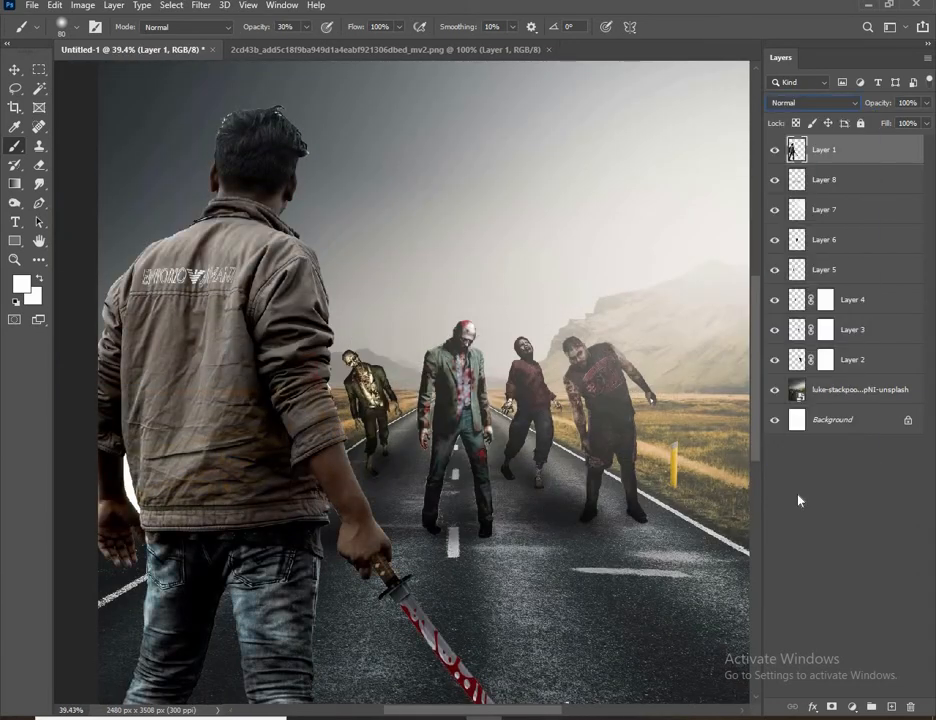
# Add a new empty Layer 9 above Layer 1 and set its blend mode to Screen.
pyautogui.click(9, 68)
pyautogui.scroll(-2, 483, 234)
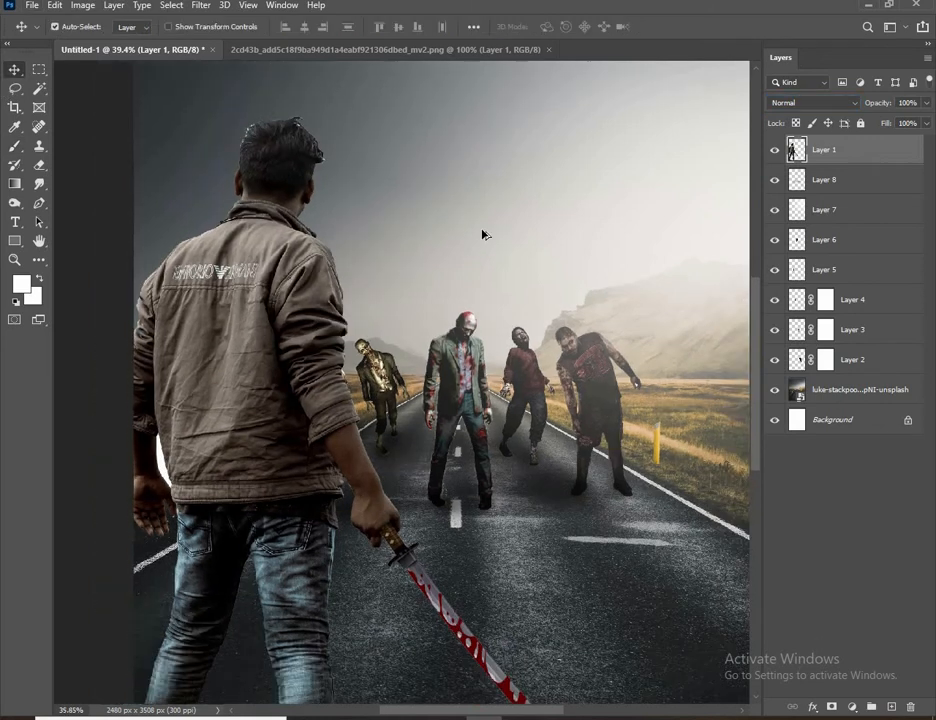
pyautogui.click(795, 180)
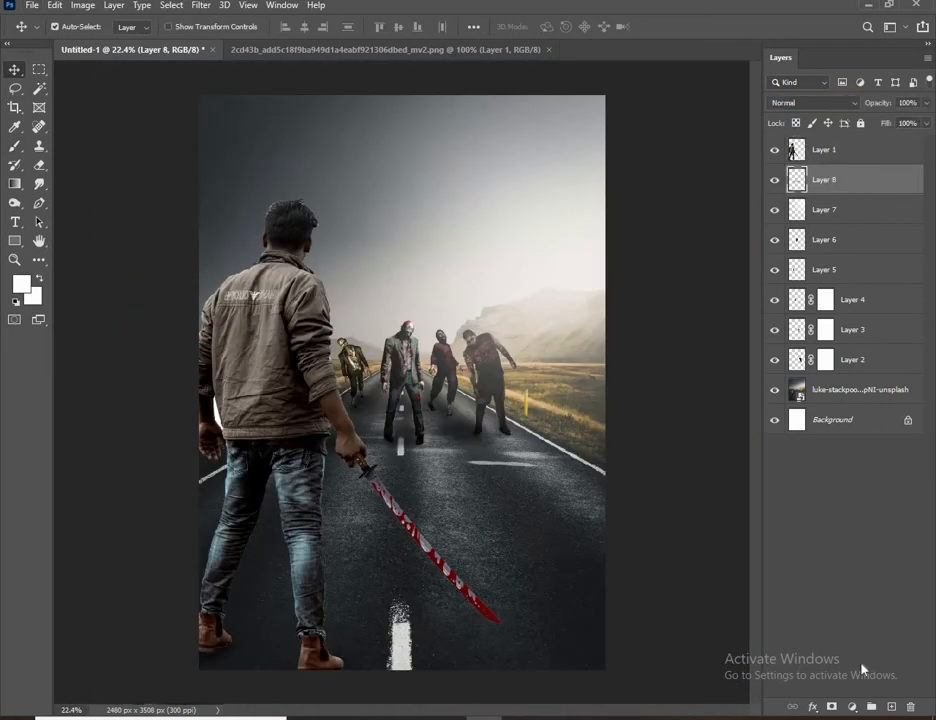
pyautogui.click(890, 708)
pyautogui.moveTo(822, 180); pyautogui.dragTo(816, 138)
pyautogui.click(14, 146)
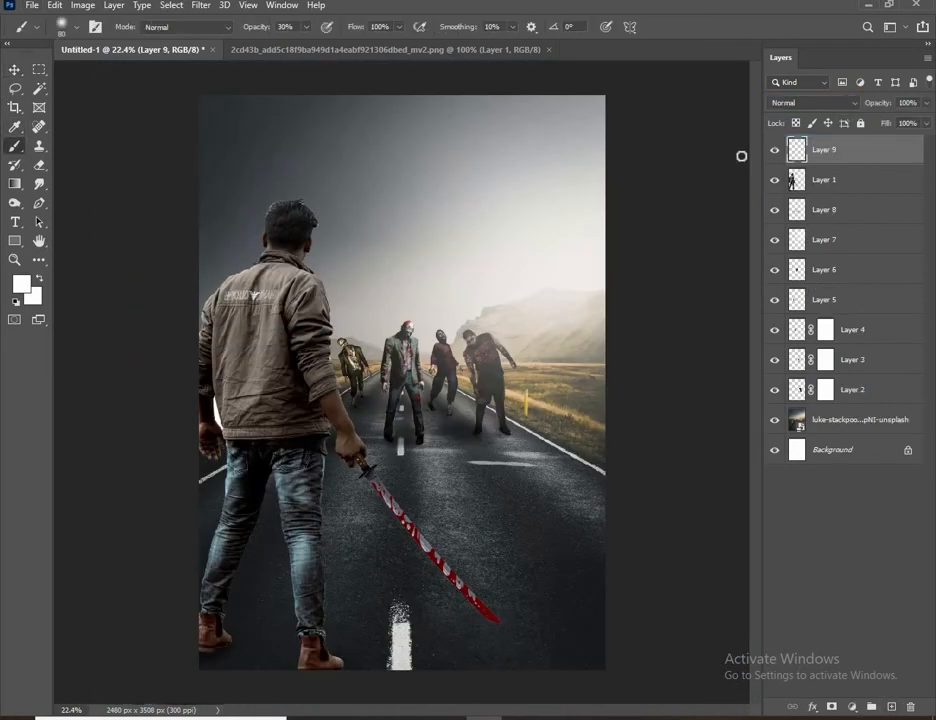
pyautogui.click(787, 104)
pyautogui.click(786, 222)
# Paint white rim light along the man's arm, neck and hair on Layer 9 with an 80 px brush at 30% opacity.
pyautogui.scroll(2, 338, 314)
pyautogui.moveTo(303, 261)
pyautogui.mouseDown()
pyautogui.moveTo(345, 468)
pyautogui.moveTo(460, 718)
pyautogui.mouseUp()
pyautogui.moveTo(350, 345)
pyautogui.mouseDown()
pyautogui.moveTo(324, 326)
pyautogui.moveTo(348, 249)
pyautogui.mouseUp()
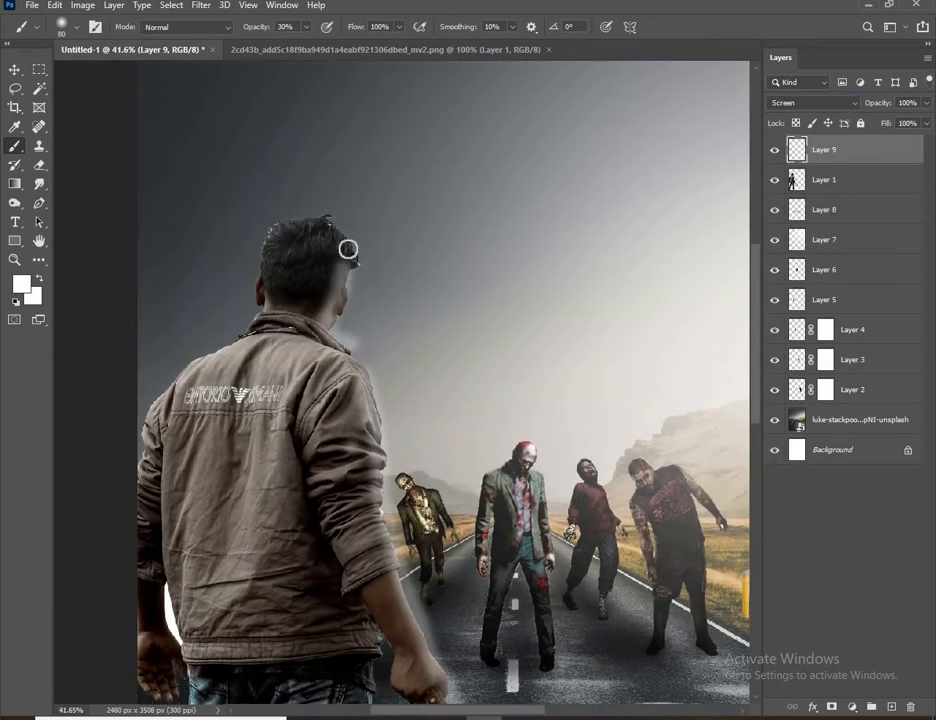
pyautogui.scroll(-2, 320, 215)
pyautogui.scroll(2, 305, 202)
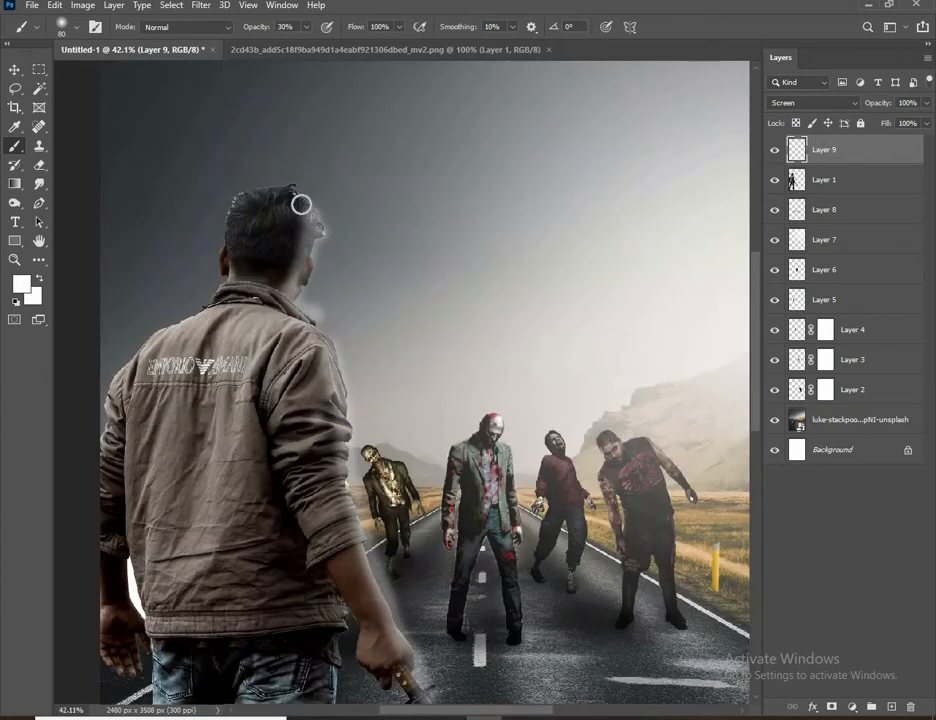
# Set the opacity of the rim light on Layer 9 to 50%.
pyautogui.scroll(-3, 701, 345)
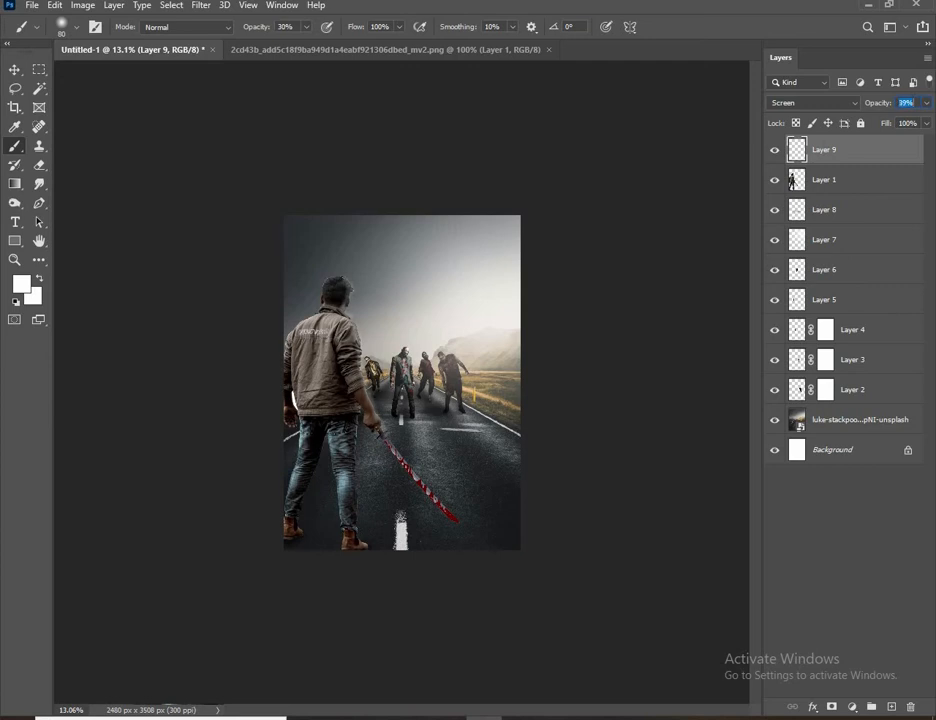
pyautogui.press('Down')
pyautogui.press('Down')
pyautogui.press('v')
pyautogui.scroll(2, 403, 380)
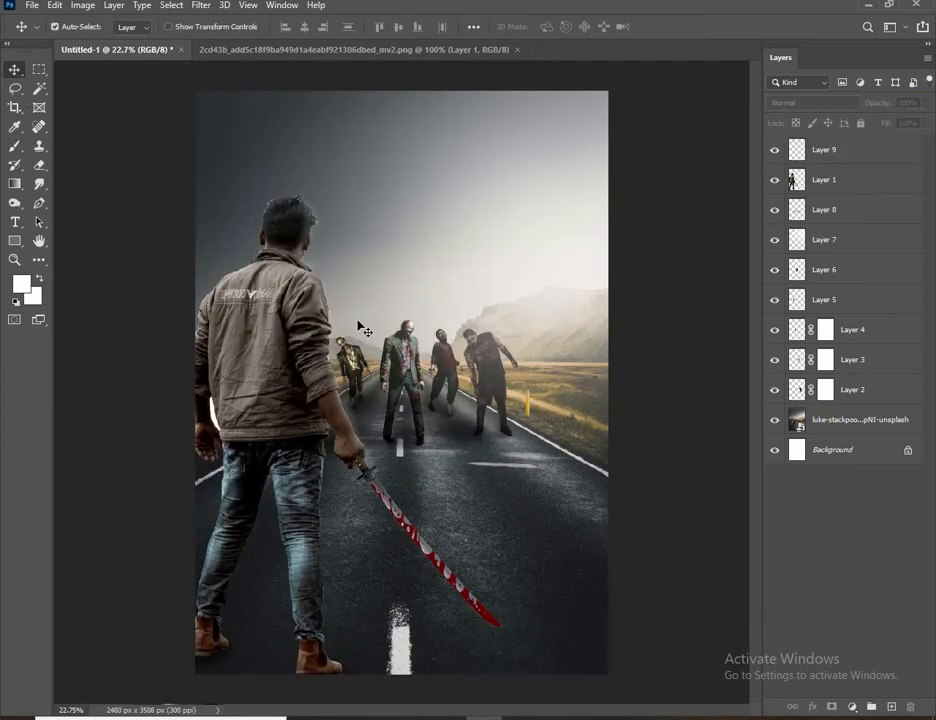
pyautogui.click(884, 148)
pyautogui.click(913, 103)
pyautogui.press('Up')
pyautogui.press('Up')
pyautogui.press('Up')
pyautogui.press('Up')
pyautogui.press('Up')
pyautogui.press('Up')
pyautogui.press('Up')
pyautogui.press('Up')
pyautogui.press('Up')
pyautogui.click(886, 583)
# Erase the white glow spilling around the man's hair on Layer 9 with a 30 px eraser at 100% opacity.
pyautogui.scroll(4, 304, 223)
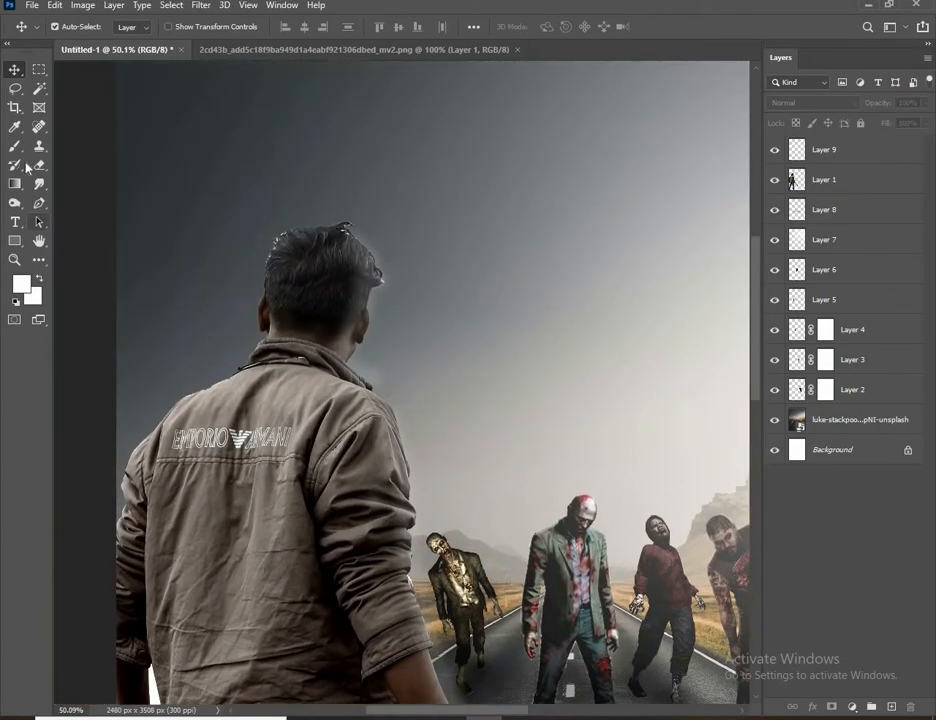
pyautogui.click(38, 166)
pyautogui.scroll(3, 374, 252)
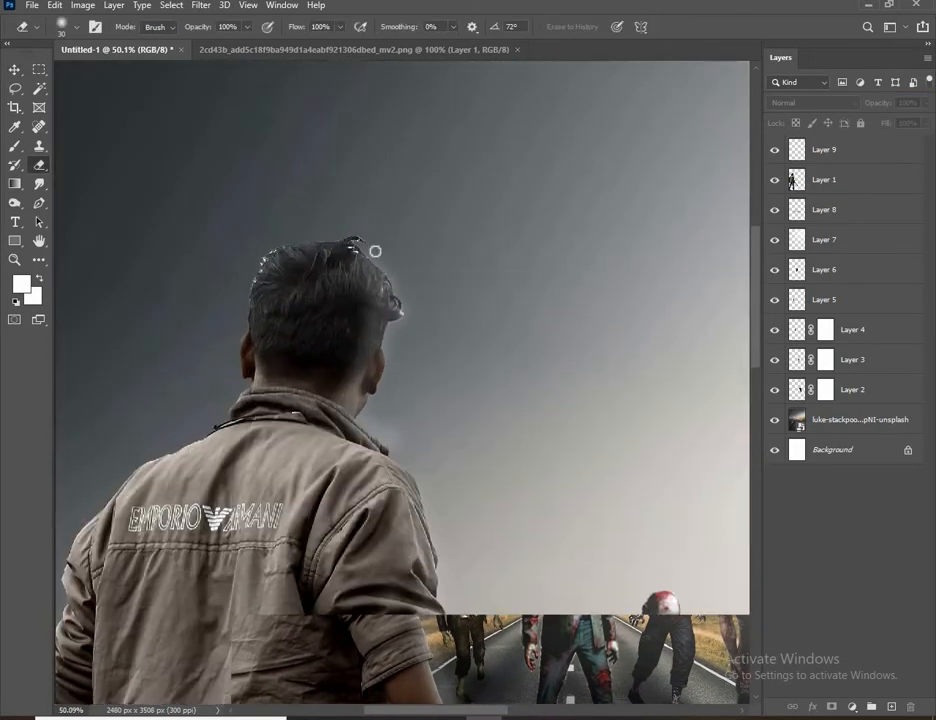
pyautogui.click(845, 155)
pyautogui.scroll(-4, 376, 290)
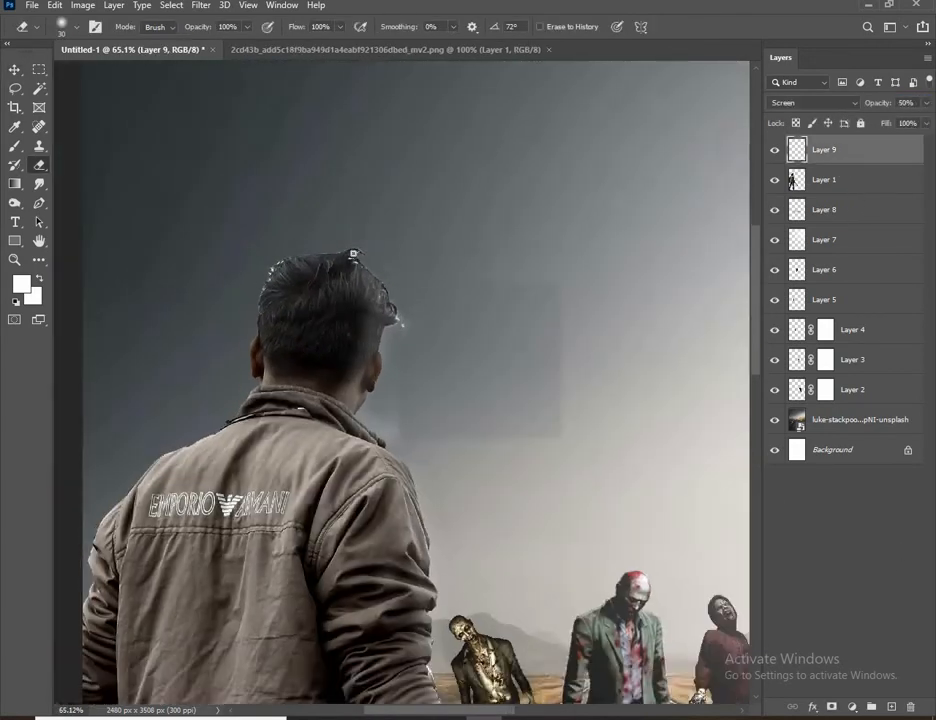
pyautogui.scroll(2, 348, 396)
pyautogui.scroll(-3, 366, 470)
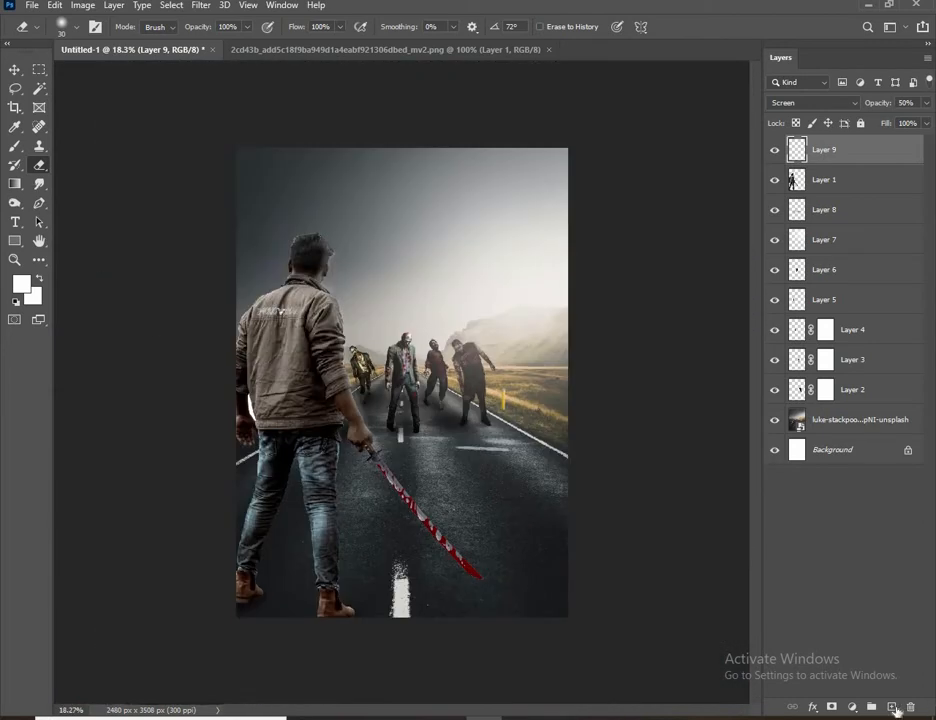
# Add a new Layer 10 on top and dab a white highlight on the sword blade with an 80 px brush at 67% opacity.
pyautogui.hotkey('ctrl', 'shift', 'alt', 'n')
pyautogui.press('b')
pyautogui.scroll(3, 375, 428)
pyautogui.scroll(2, 418, 493)
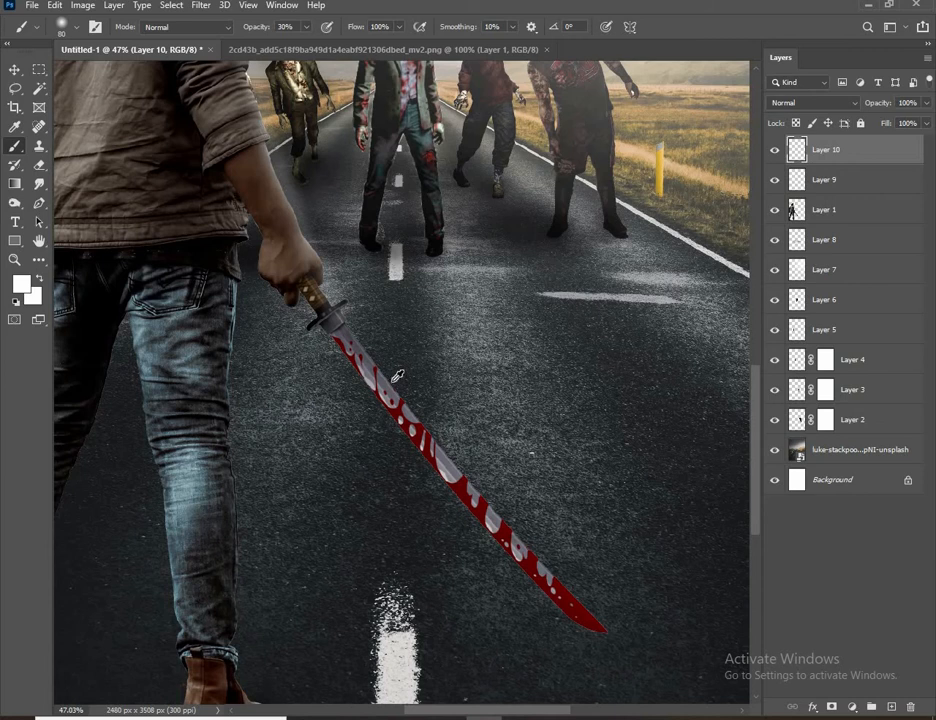
pyautogui.scroll(2, 388, 377)
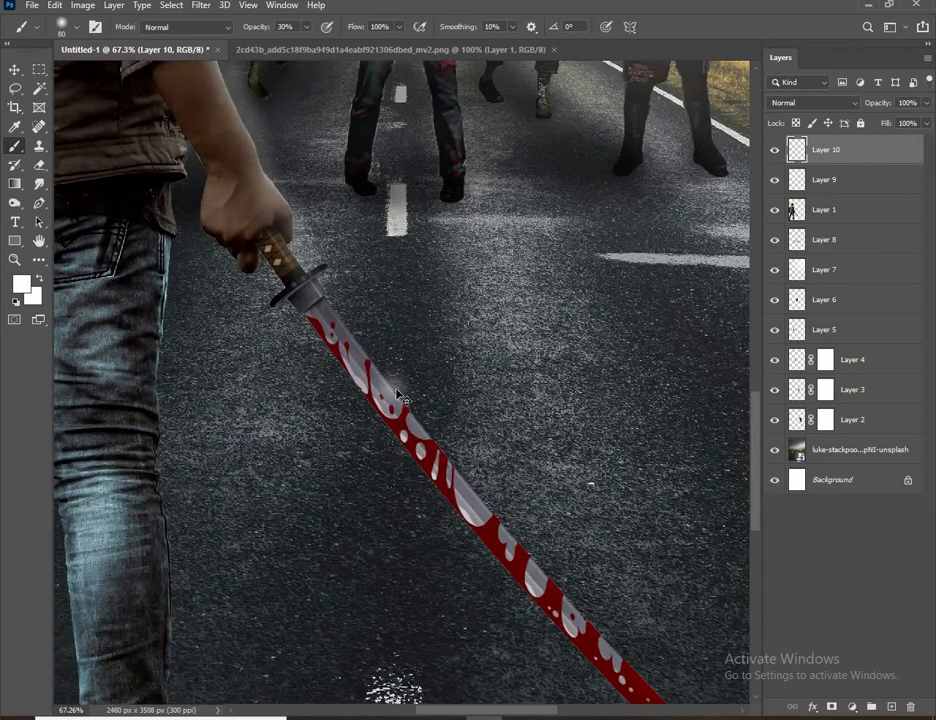
pyautogui.click(306, 27)
pyautogui.click(386, 389)
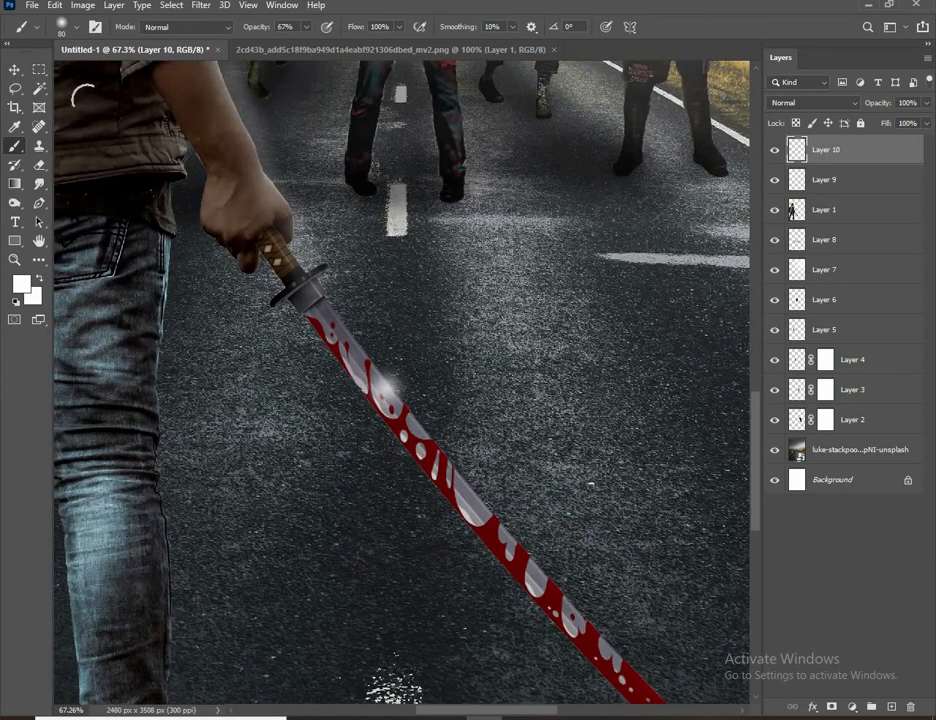
# Scale the white highlight on Layer 10 to about 112% and reposition it slightly along the sword blade.
pyautogui.click(14, 70)
pyautogui.hotkey('ctrl', 't')
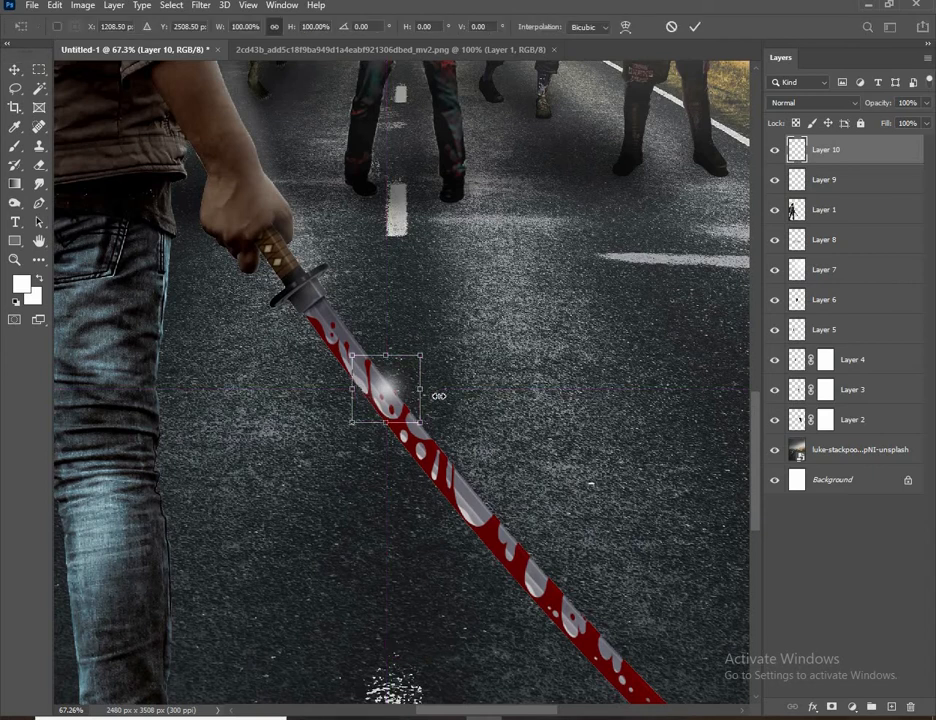
pyautogui.moveTo(435, 391); pyautogui.dragTo(437, 439)
pyautogui.moveTo(396, 400); pyautogui.dragTo(391, 390)
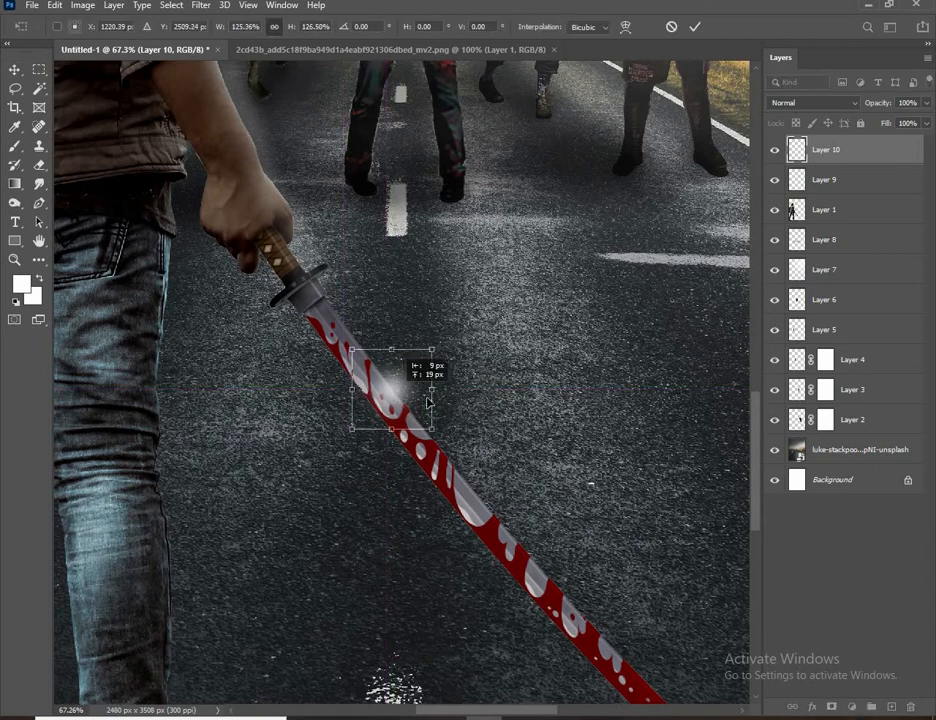
pyautogui.moveTo(432, 349); pyautogui.dragTo(423, 358)
pyautogui.moveTo(401, 400); pyautogui.dragTo(404, 399)
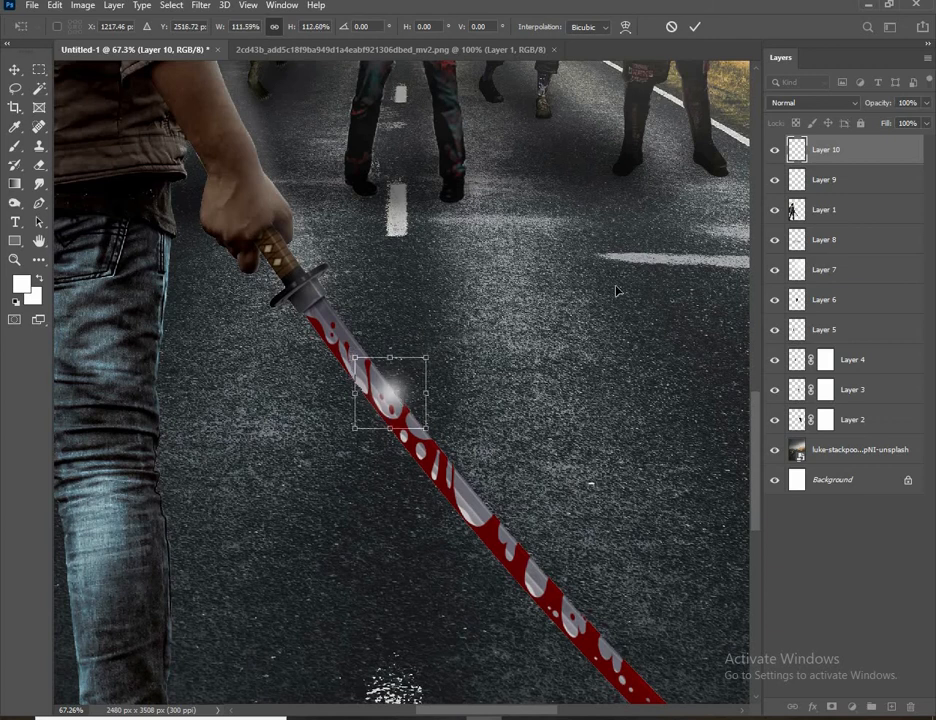
pyautogui.click(693, 29)
# Duplicate the blade highlight and place the copy farther down the sword, nearer the tip.
pyautogui.scroll(-5, 484, 267)
pyautogui.scroll(3, 491, 511)
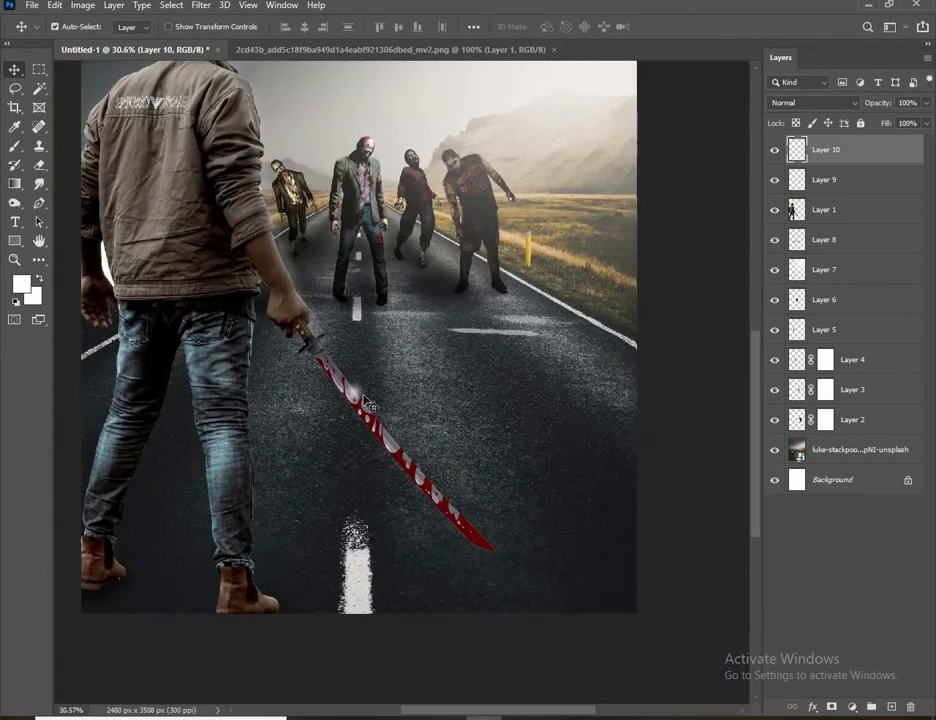
pyautogui.moveTo(364, 396); pyautogui.dragTo(442, 494)
pyautogui.scroll(-5, 457, 344)
pyautogui.scroll(2, 460, 345)
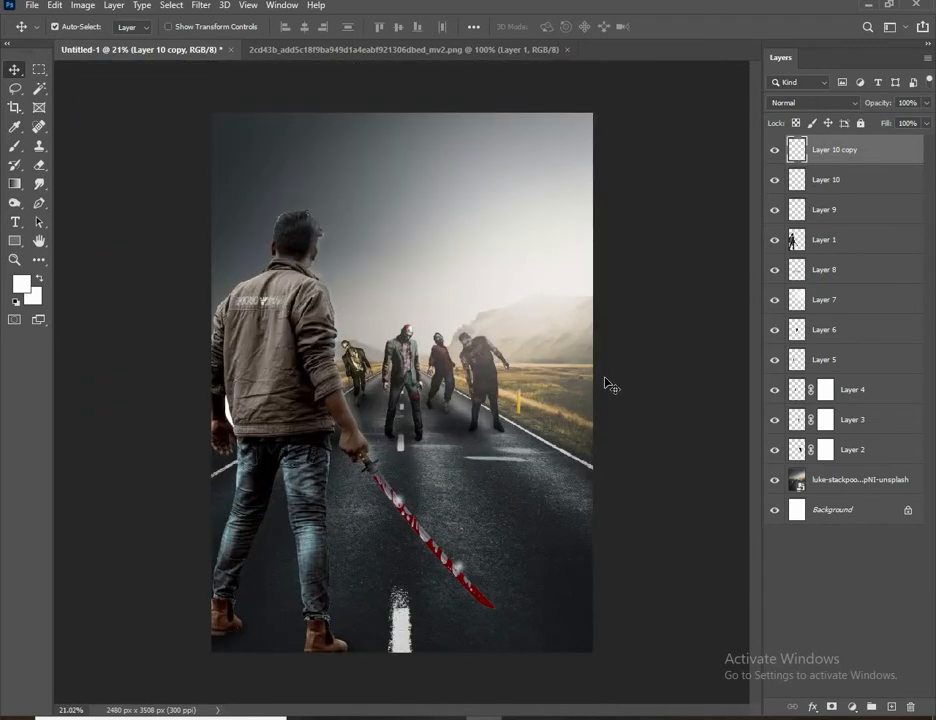
pyautogui.scroll(4, 380, 345)
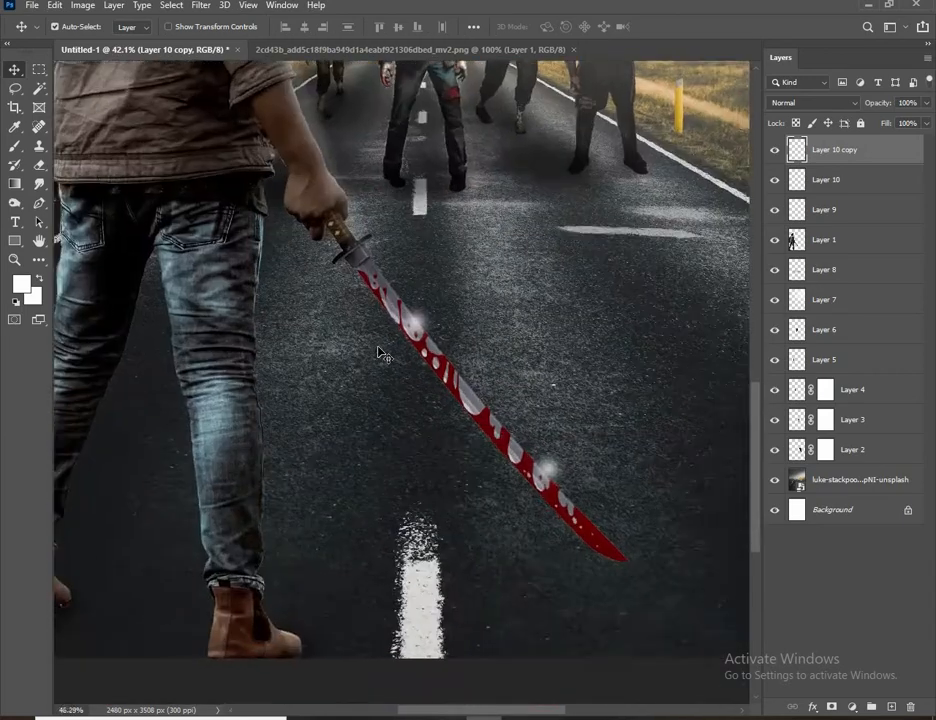
pyautogui.scroll(2, 380, 352)
pyautogui.press('b')
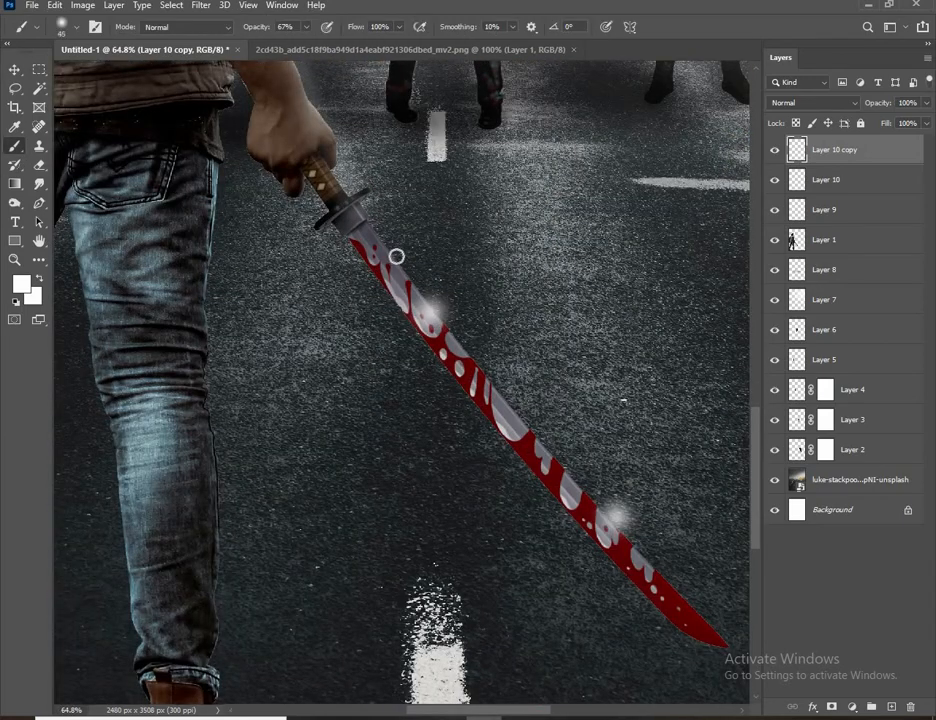
pyautogui.click(396, 257)
pyautogui.hotkey('ctrl', 'z')
# Set the blend mode of both sword highlights, Layer 10 and Layer 10 copy, to Linear Dodge (Add).
pyautogui.click(14, 69)
pyautogui.click(830, 180)
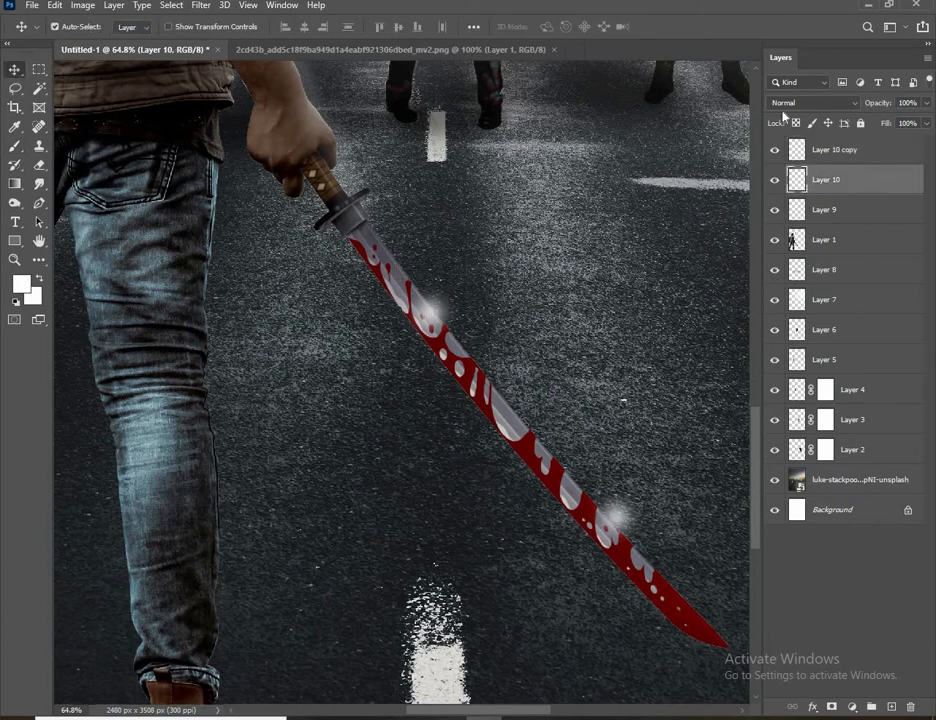
pyautogui.click(812, 103)
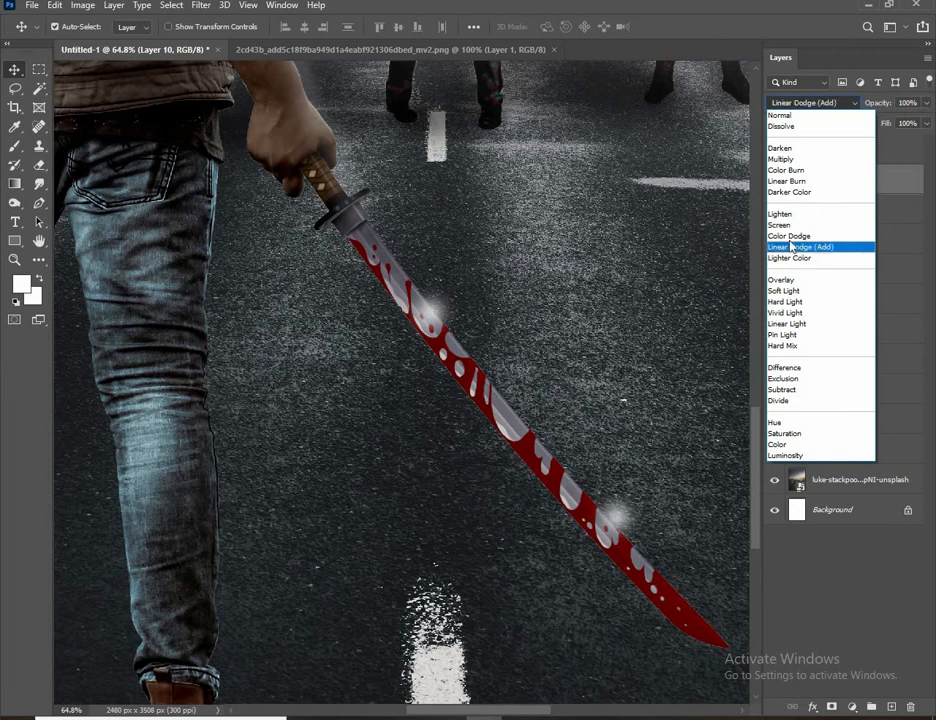
pyautogui.click(793, 247)
pyautogui.click(616, 511)
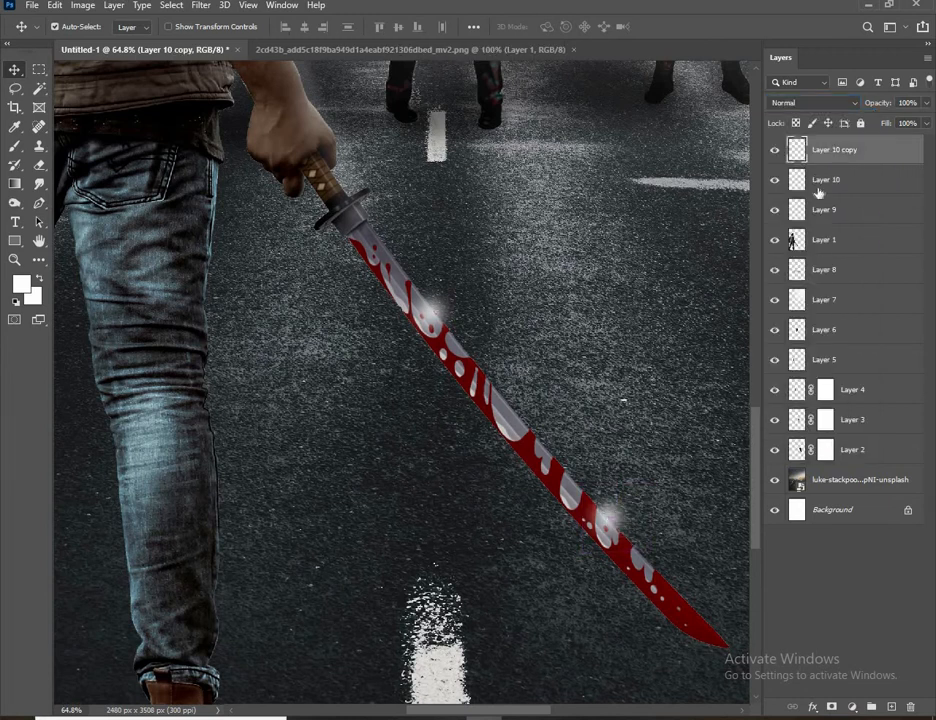
pyautogui.click(822, 106)
pyautogui.click(814, 248)
pyautogui.click(573, 299)
pyautogui.hotkey('ctrl', '0')
pyautogui.scroll(1, 531, 349)
pyautogui.scroll(-1, 531, 349)
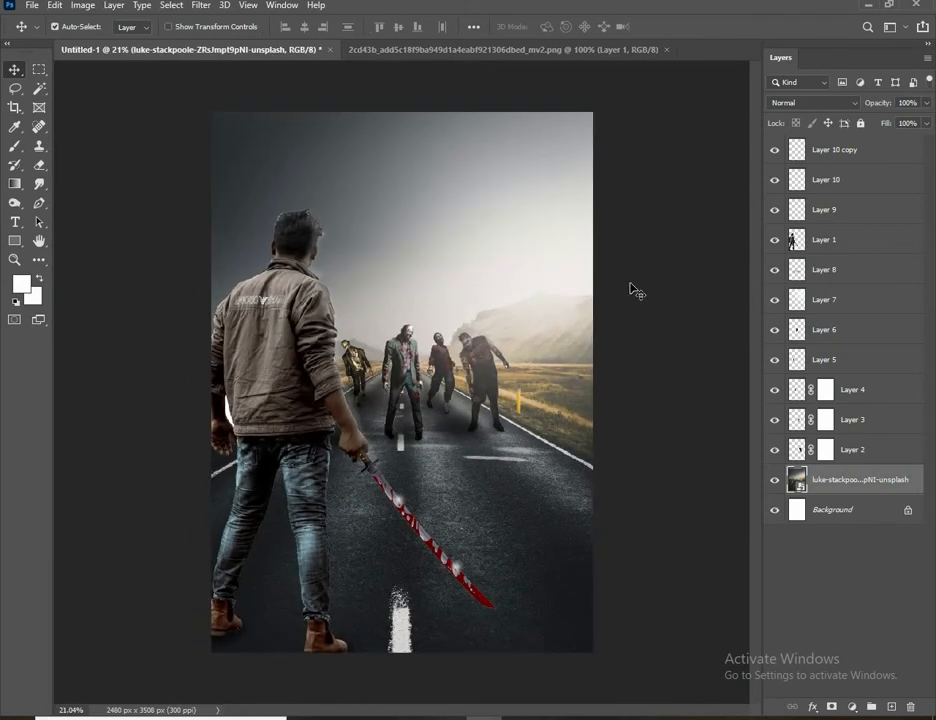
# Select all layers, including the Background, and convert them into a single smart object.
pyautogui.click(870, 580)
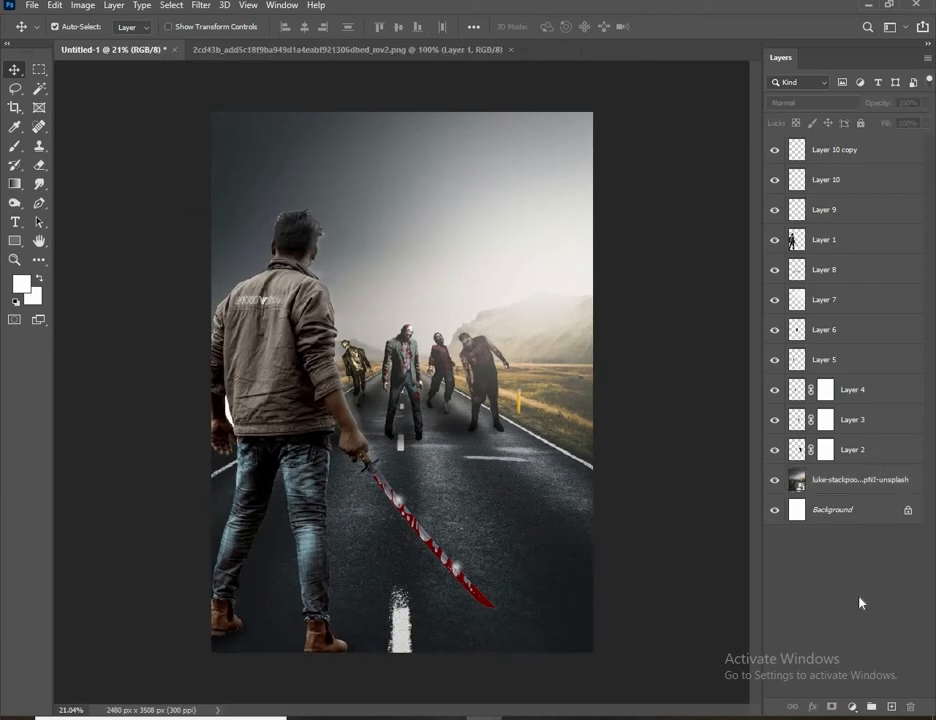
pyautogui.click(859, 452)
pyautogui.keyDown('shift'); pyautogui.click(862, 420); pyautogui.keyUp('shift')
pyautogui.moveTo(866, 406); pyautogui.dragTo(850, 156)
pyautogui.rightClick(850, 156)
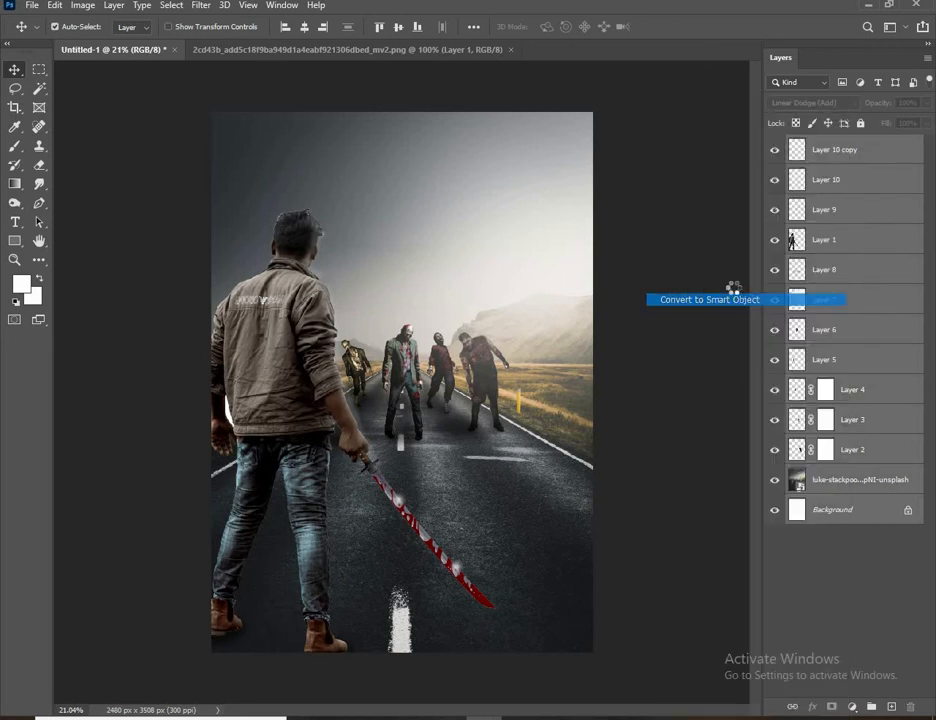
pyautogui.click(731, 296)
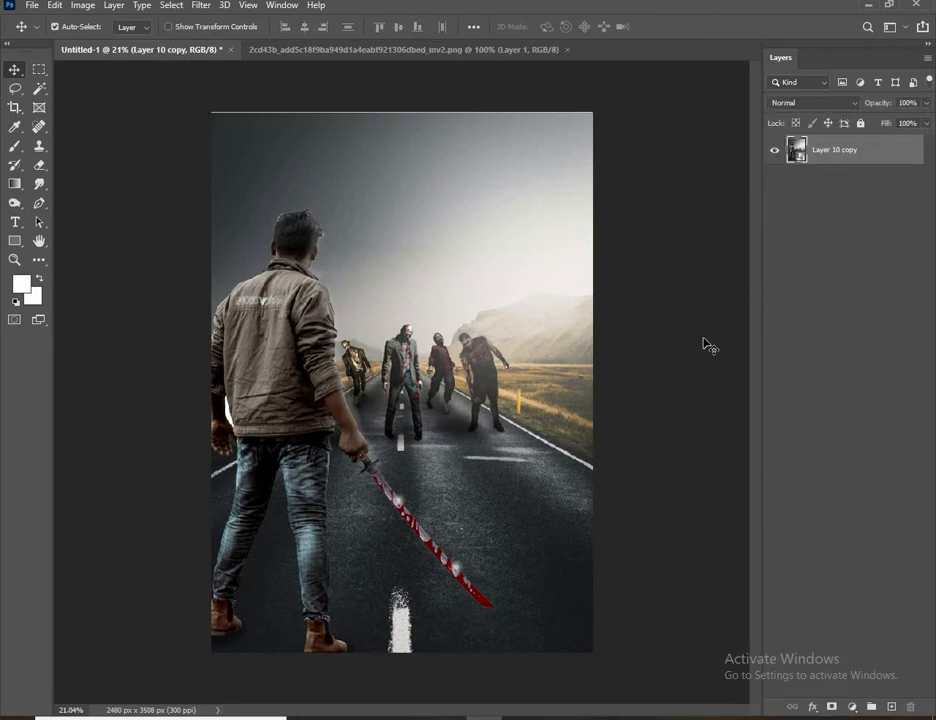
# Start a Camera Raw filter on the smart object with Temperature -13, Contrast +24, Blacks -27 and Clarity +18.
pyautogui.click(201, 5)
pyautogui.click(290, 90)
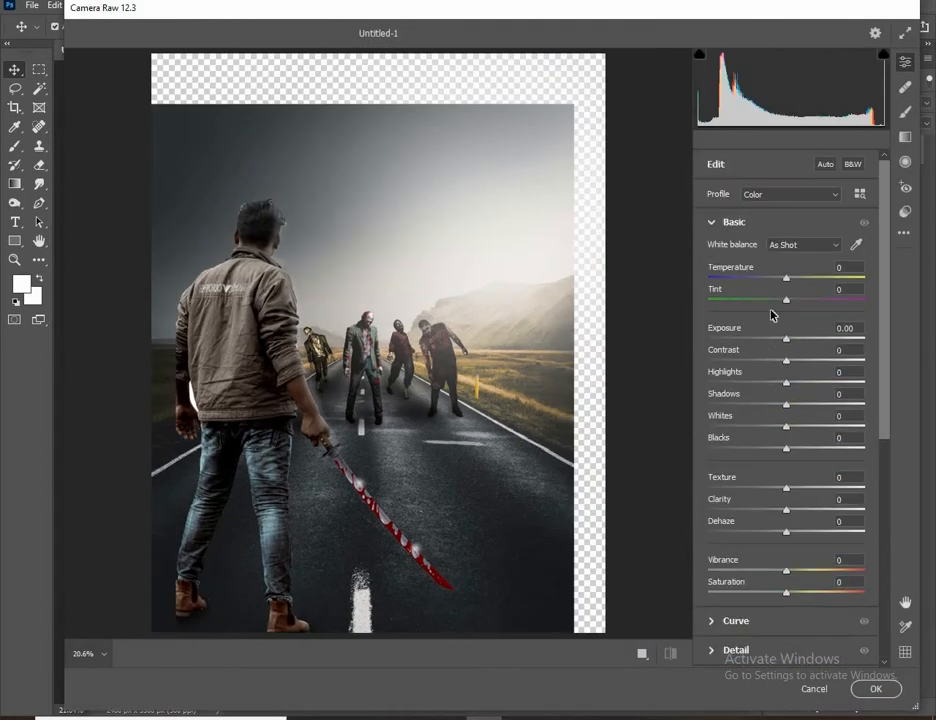
pyautogui.moveTo(787, 284); pyautogui.dragTo(777, 282)
pyautogui.moveTo(788, 361); pyautogui.dragTo(806, 363)
pyautogui.scroll(-1, 795, 390)
pyautogui.moveTo(787, 413); pyautogui.dragTo(768, 424)
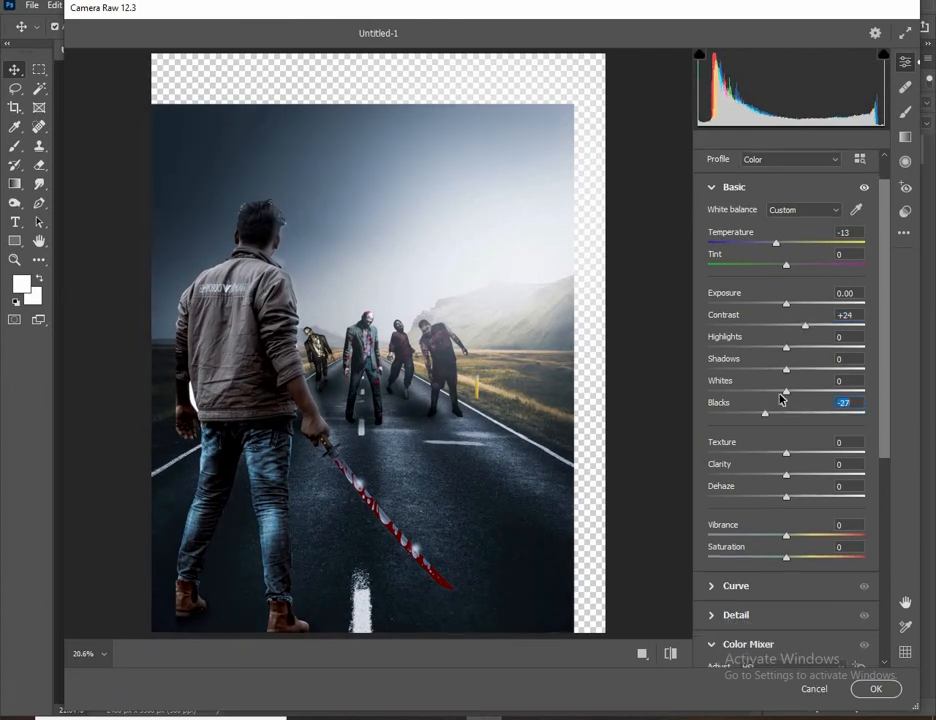
pyautogui.moveTo(786, 474); pyautogui.dragTo(800, 476)
# Set the Color Mixer hues to Reds -100, Oranges -23, Greens +54, Aquas +81, Blues +39, Purples +50 and Magentas -45.
pyautogui.scroll(-10, 802, 428)
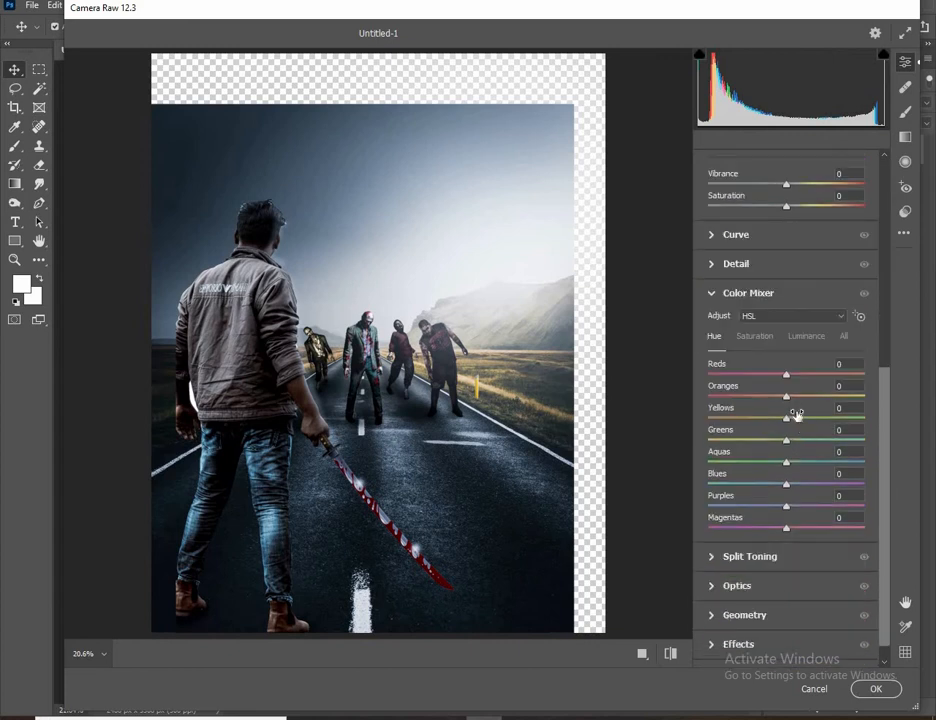
pyautogui.moveTo(785, 376); pyautogui.dragTo(762, 376)
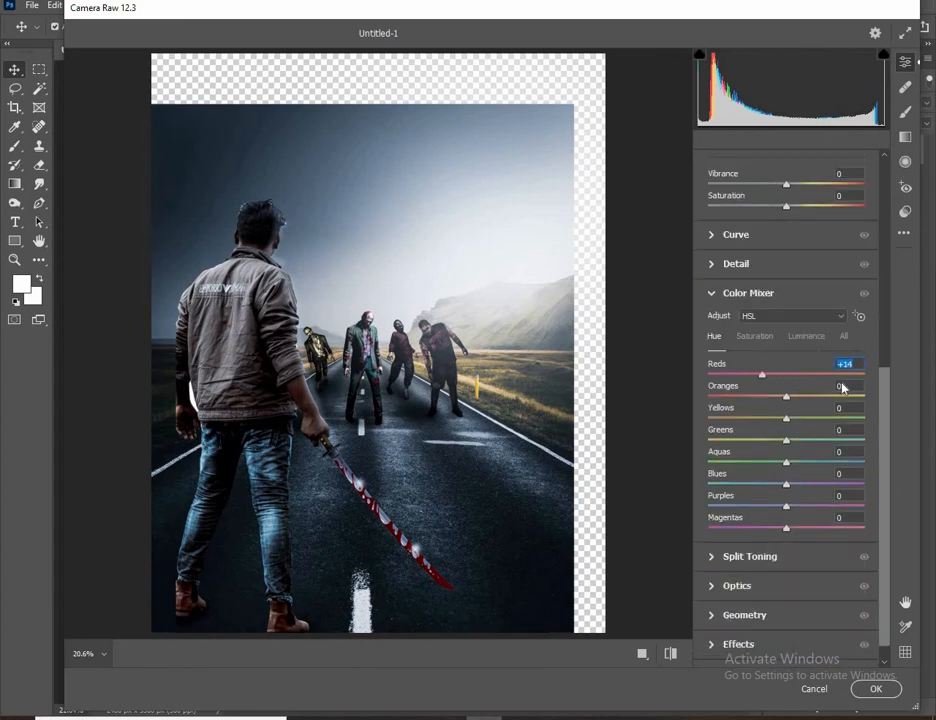
pyautogui.moveTo(842, 388); pyautogui.dragTo(706, 403)
pyautogui.scroll(-1, 775, 400)
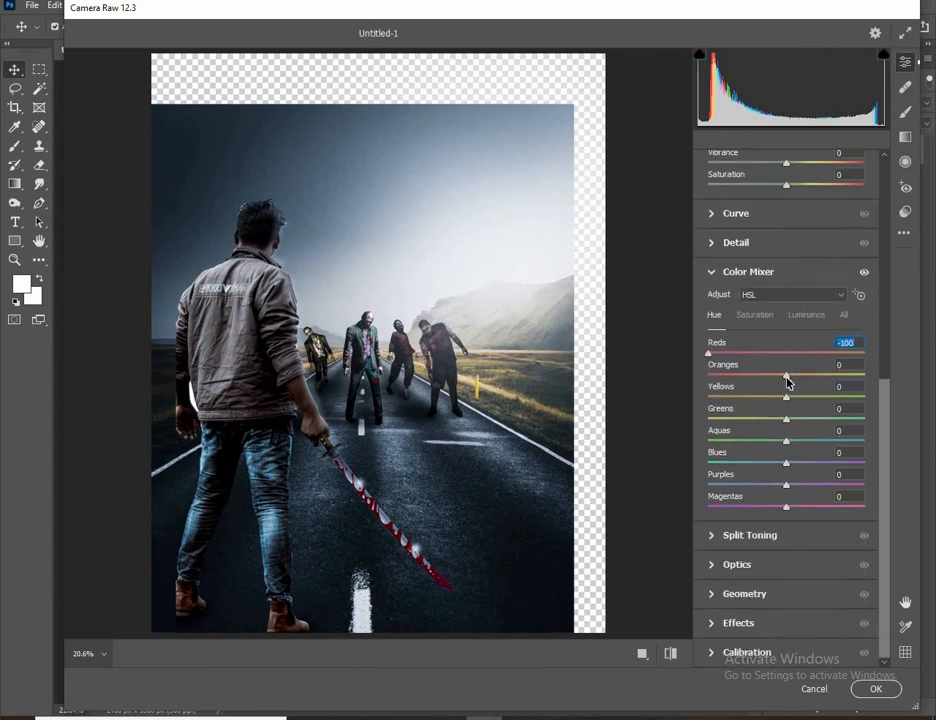
pyautogui.moveTo(788, 381); pyautogui.dragTo(768, 376)
pyautogui.moveTo(787, 421); pyautogui.dragTo(824, 484)
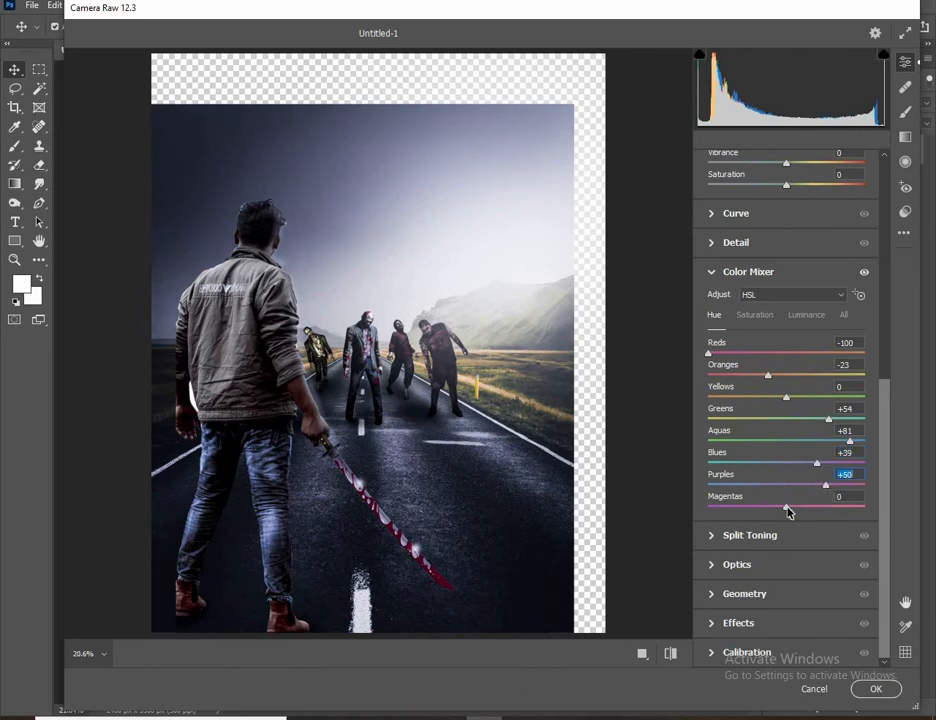
pyautogui.moveTo(768, 509); pyautogui.dragTo(743, 505)
# Shift the image toward teal by setting the Color Mixer hues to Blues -36 and Purples +100.
pyautogui.moveTo(813, 466); pyautogui.dragTo(760, 463)
pyautogui.click(769, 463)
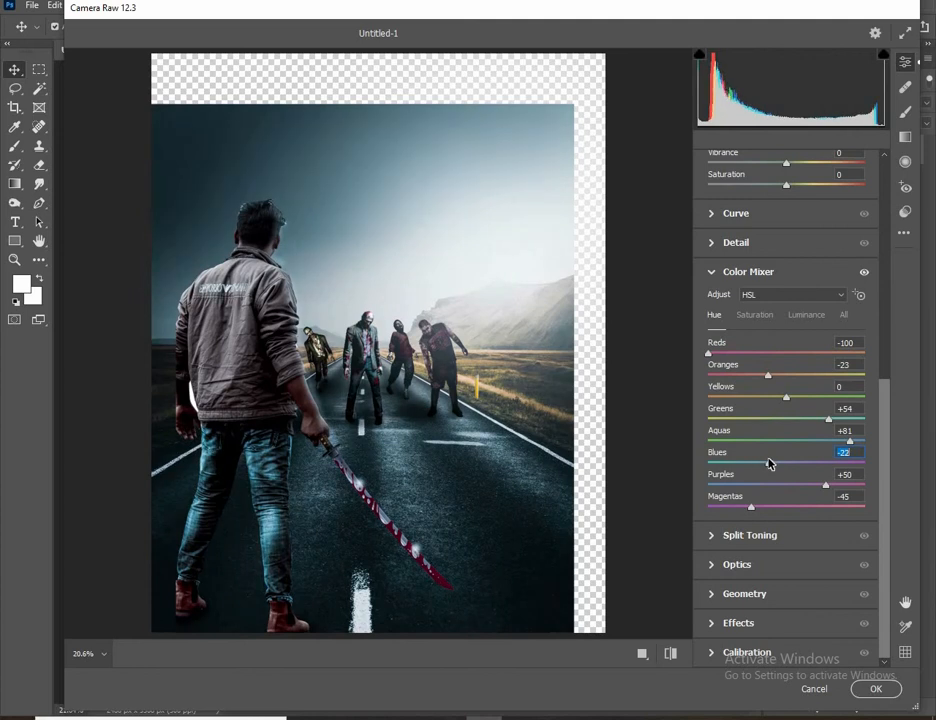
pyautogui.moveTo(825, 487); pyautogui.dragTo(864, 486)
pyautogui.moveTo(772, 466)
pyautogui.mouseDown()
pyautogui.moveTo(757, 467)
pyautogui.moveTo(791, 467)
pyautogui.moveTo(747, 466)
pyautogui.moveTo(761, 470)
pyautogui.mouseUp()
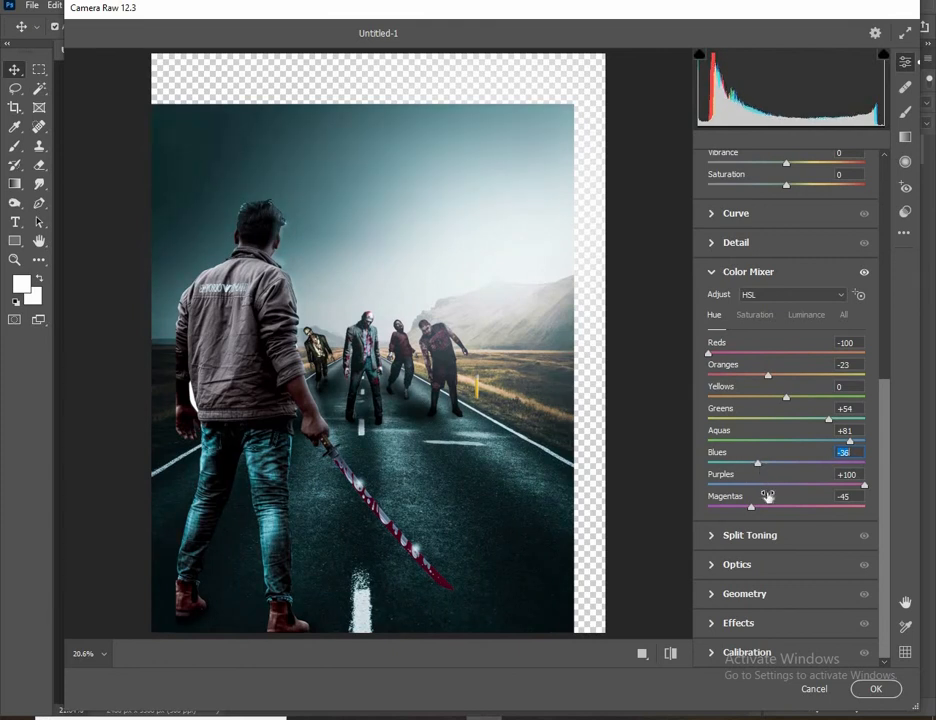
# Set Exposure to -0.10, Texture to +15 and Dehaze to +9 in the Camera Raw basic adjustments.
pyautogui.scroll(10, 742, 322)
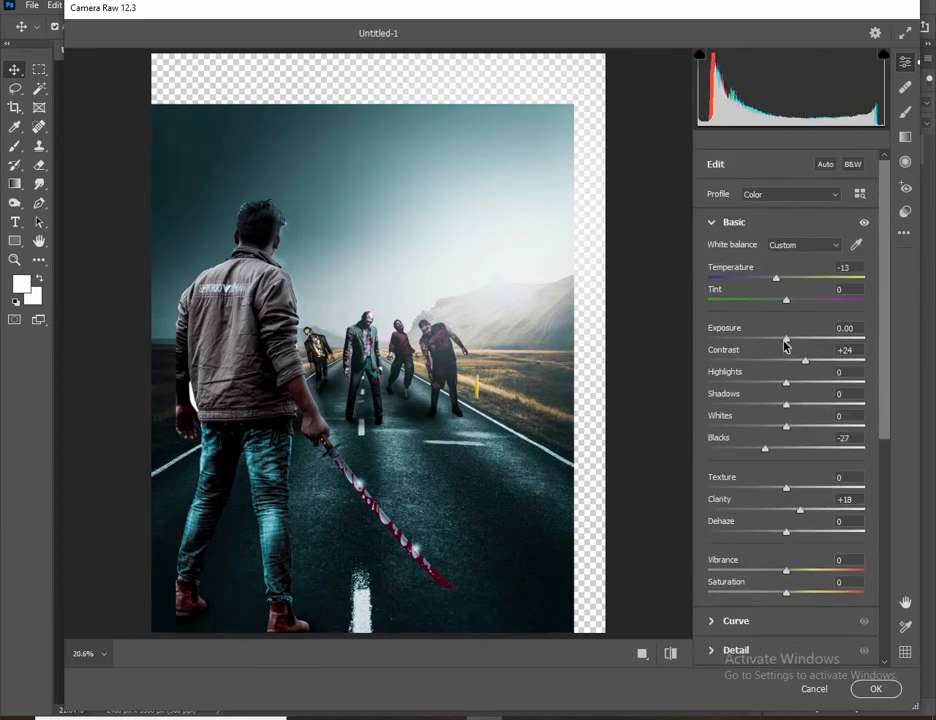
pyautogui.moveTo(783, 342); pyautogui.dragTo(786, 347)
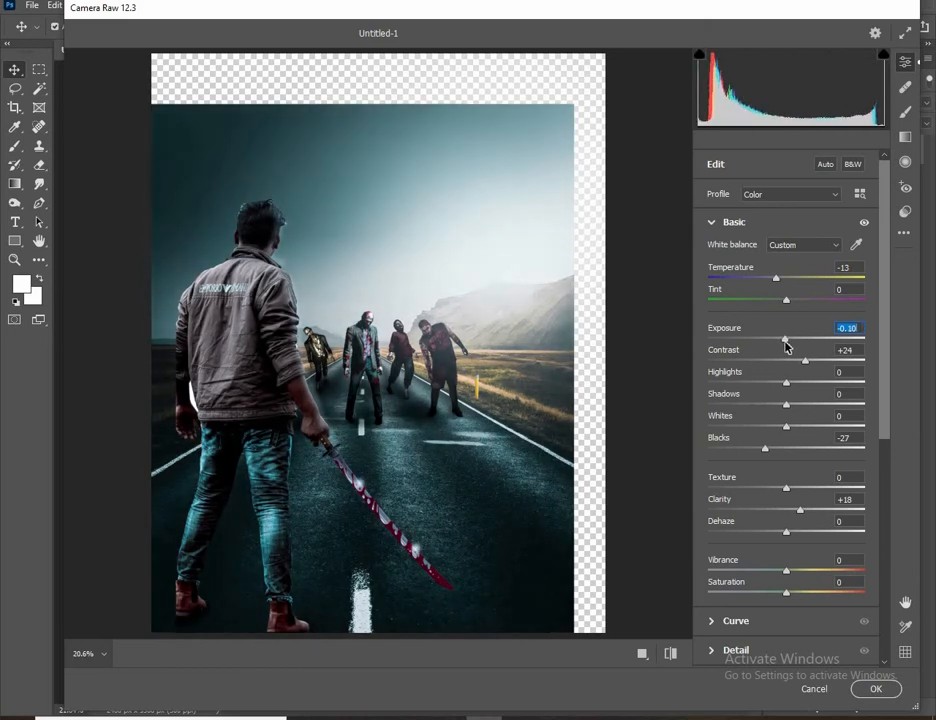
pyautogui.scroll(-1, 798, 410)
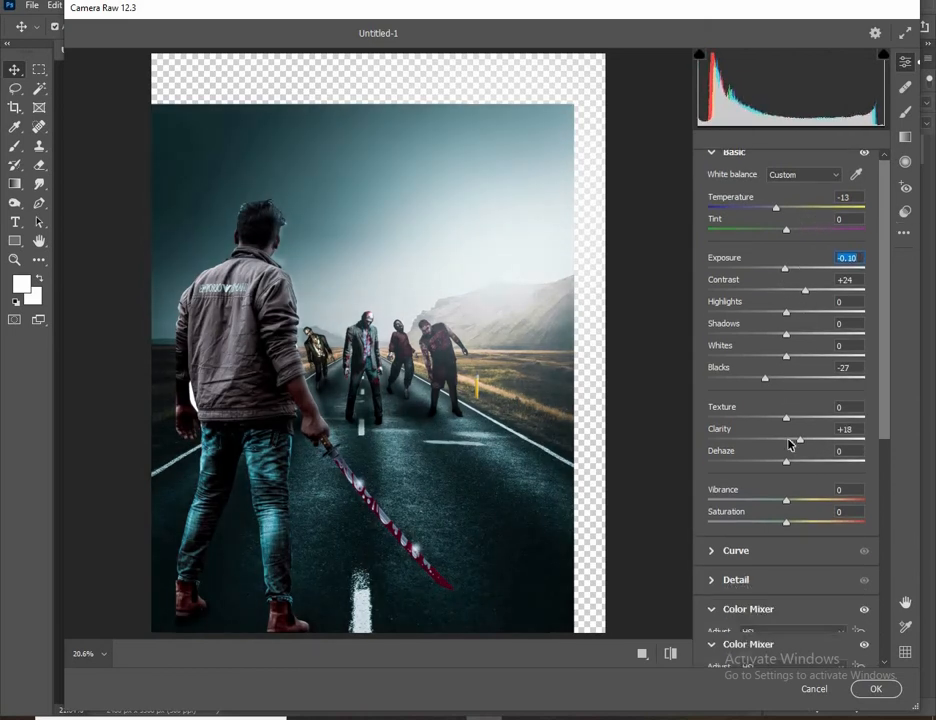
pyautogui.moveTo(788, 420); pyautogui.dragTo(793, 466)
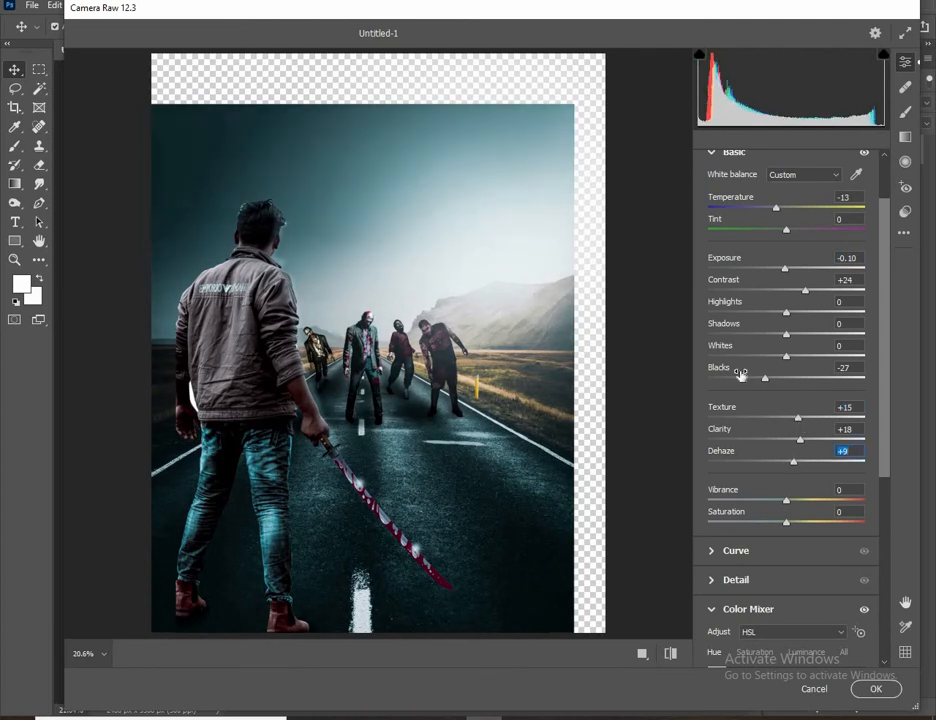
# Fine-tune the Blues hue in the Color Mixer to -33.
pyautogui.scroll(-5, 740, 375)
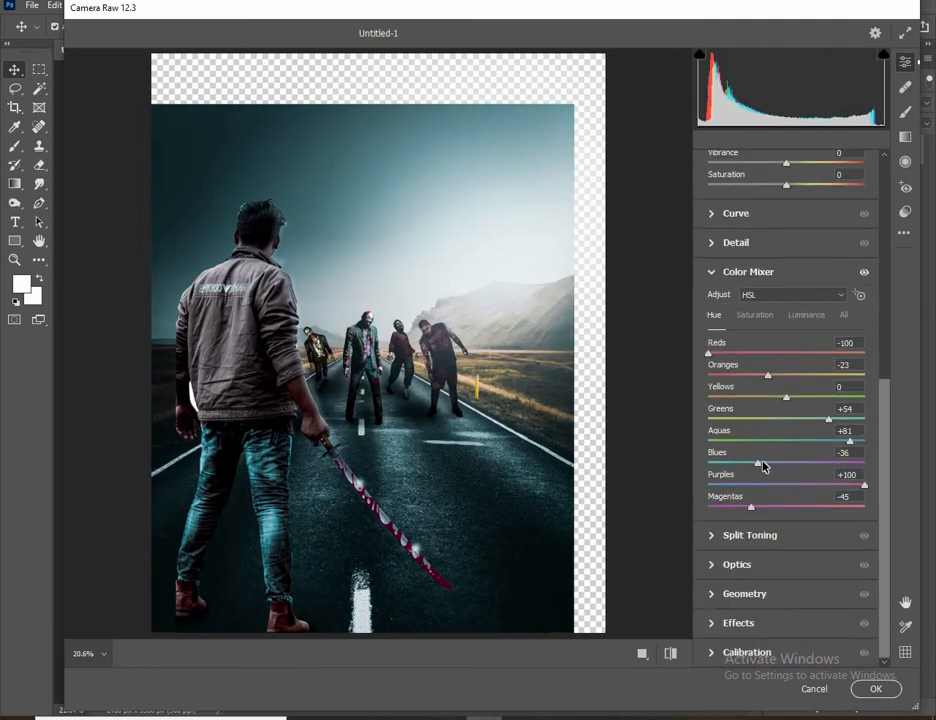
pyautogui.moveTo(762, 466); pyautogui.dragTo(773, 467)
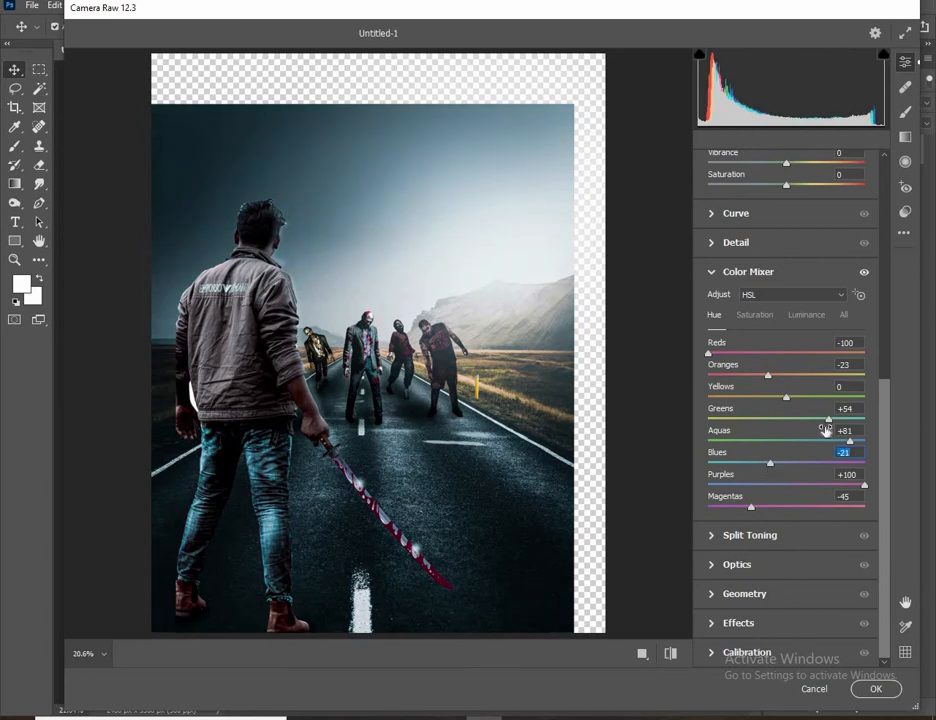
pyautogui.moveTo(786, 463); pyautogui.dragTo(759, 462)
pyautogui.scroll(10, 795, 336)
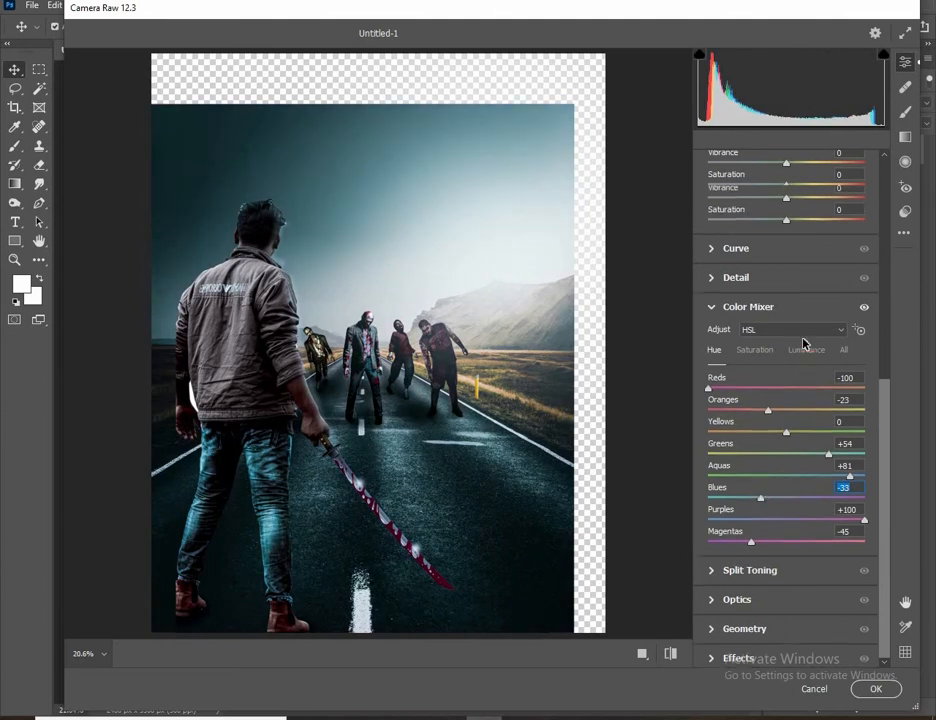
# Choose the Vintage Instant creative preset and apply the Camera Raw filter to the composite.
pyautogui.click(905, 211)
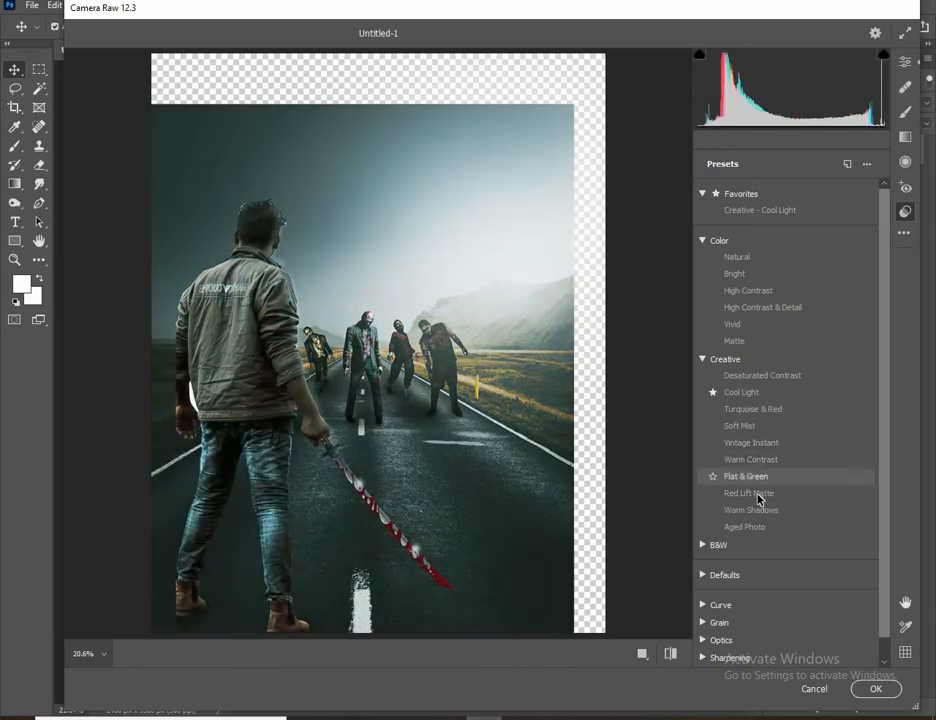
pyautogui.click(748, 444)
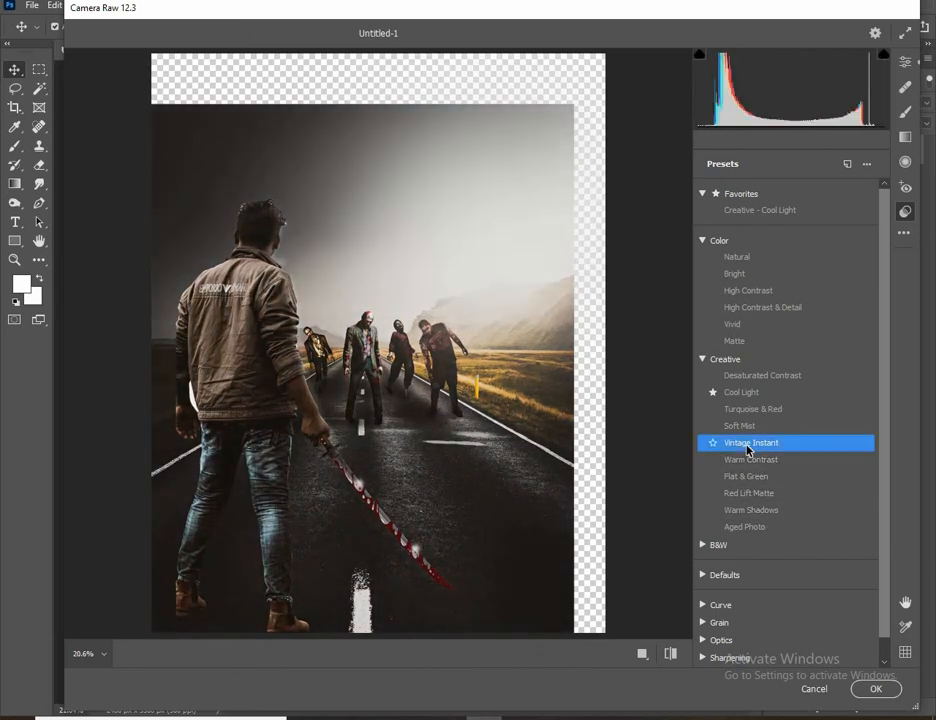
pyautogui.click(875, 689)
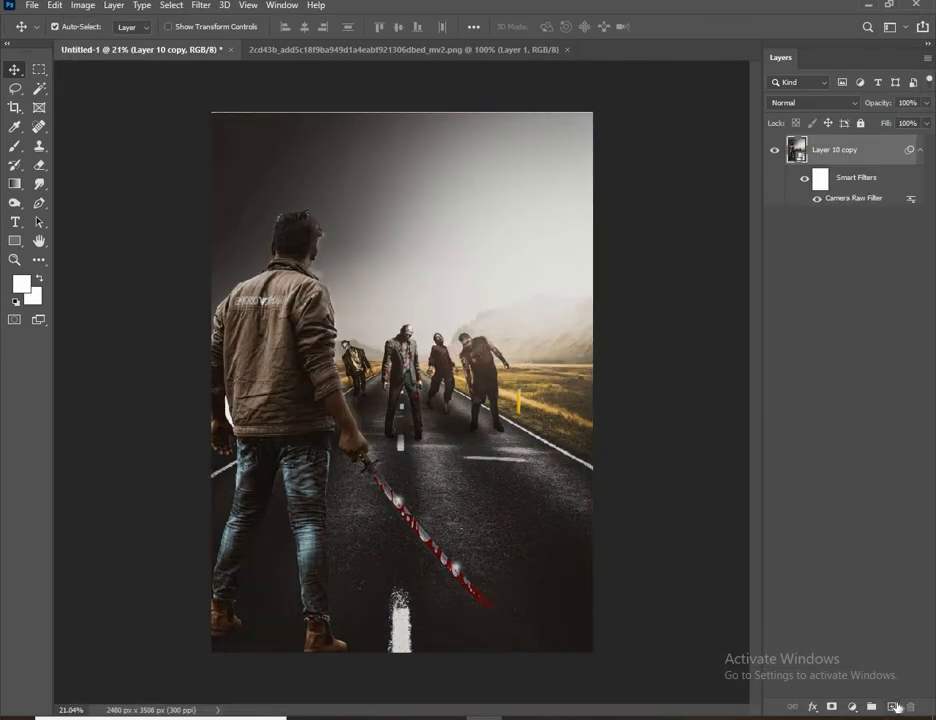
# Add a new layer above the smart object and paint black over the lower right road with an enlarged brush at 67% opacity.
pyautogui.click(894, 707)
pyautogui.click(13, 146)
pyautogui.click(20, 286)
pyautogui.moveTo(593, 234)
pyautogui.mouseDown()
pyautogui.moveTo(568, 345)
pyautogui.moveTo(549, 377)
pyautogui.mouseUp()
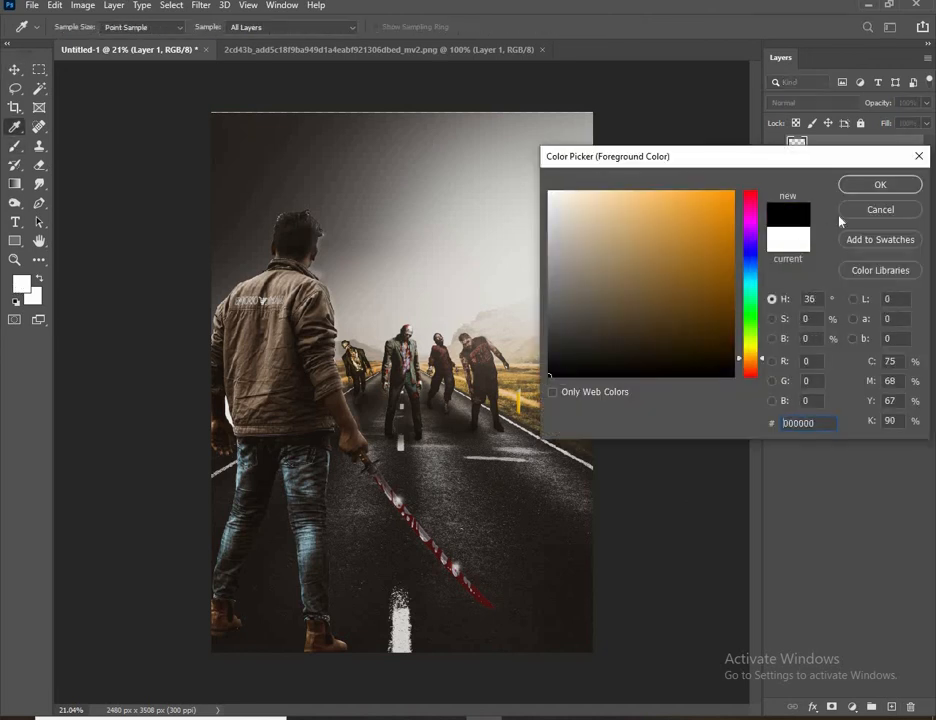
pyautogui.press('Return')
pyautogui.press(']')
pyautogui.press(']')
pyautogui.press(']')
pyautogui.press(']')
pyautogui.press(']')
pyautogui.press(']')
pyautogui.press(']')
pyautogui.press(']')
pyautogui.press(']')
pyautogui.press(']')
pyautogui.press(']')
pyautogui.press(']')
pyautogui.press(']')
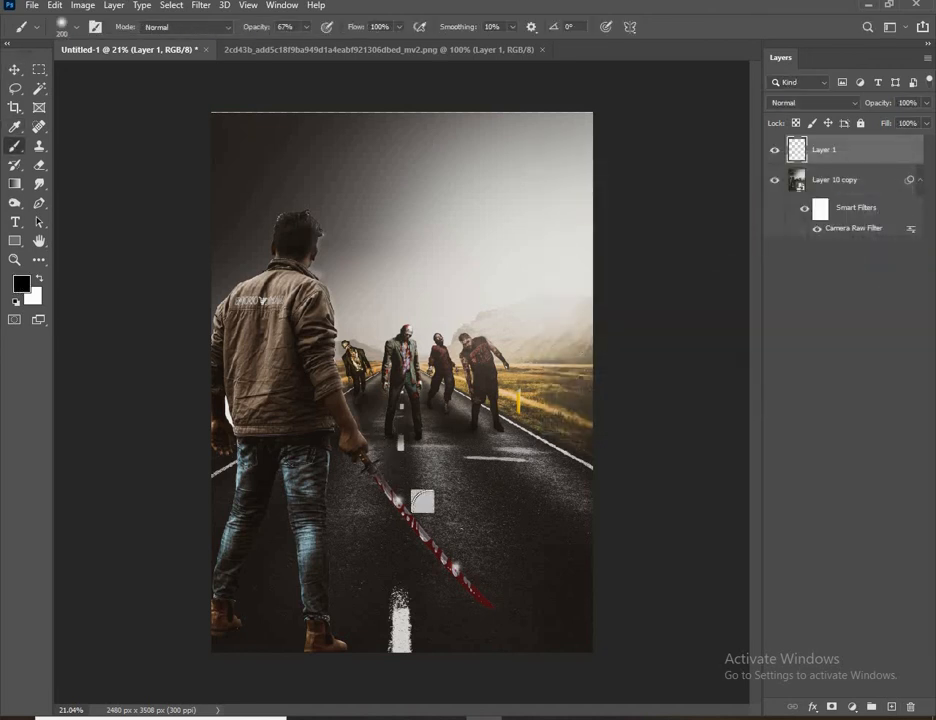
pyautogui.moveTo(558, 631); pyautogui.dragTo(500, 634)
# Sample a dark brown from the man's jacket as the foreground painting colour.
pyautogui.click(20, 284)
pyautogui.click(456, 480)
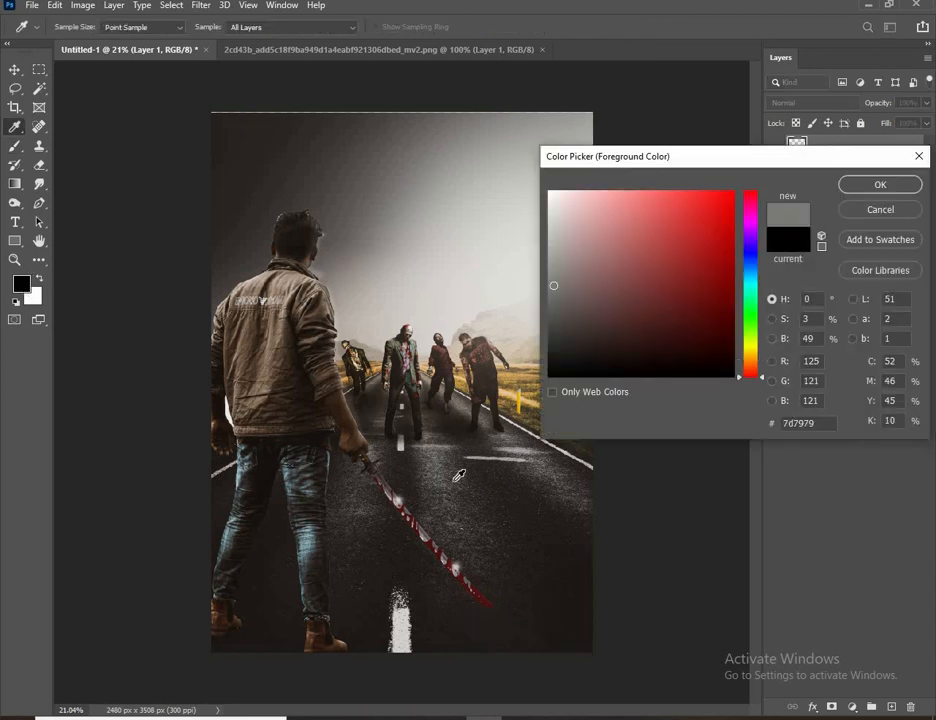
pyautogui.click(283, 365)
pyautogui.press('Return')
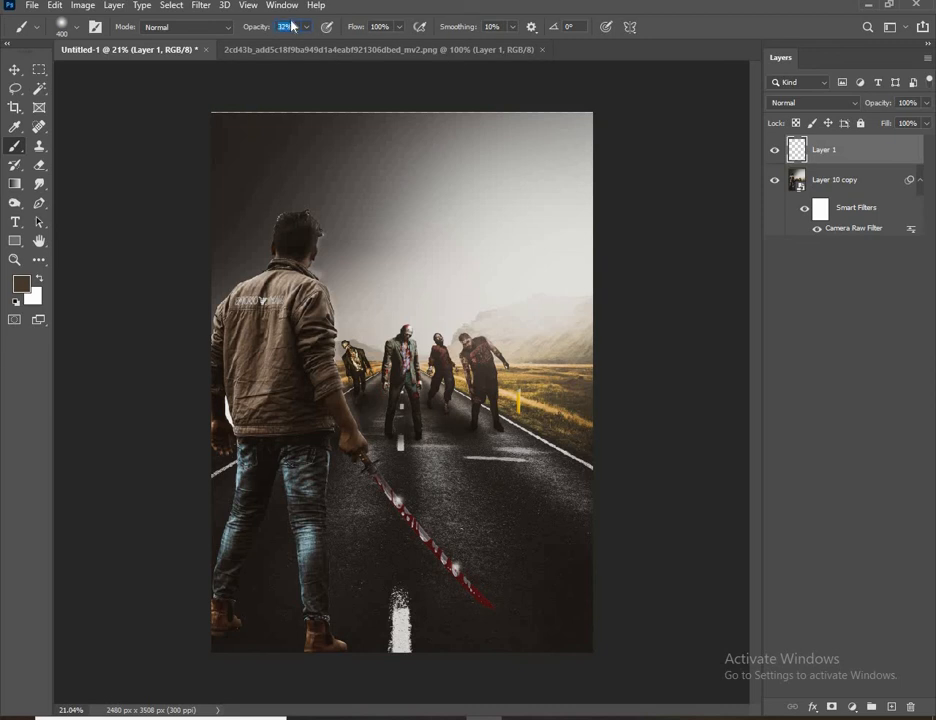
# Paint black (#000000) shading along the poster's bottom edge, over the man's boots and the road, with a 400 px brush at 20% opacity.
pyautogui.write('20')
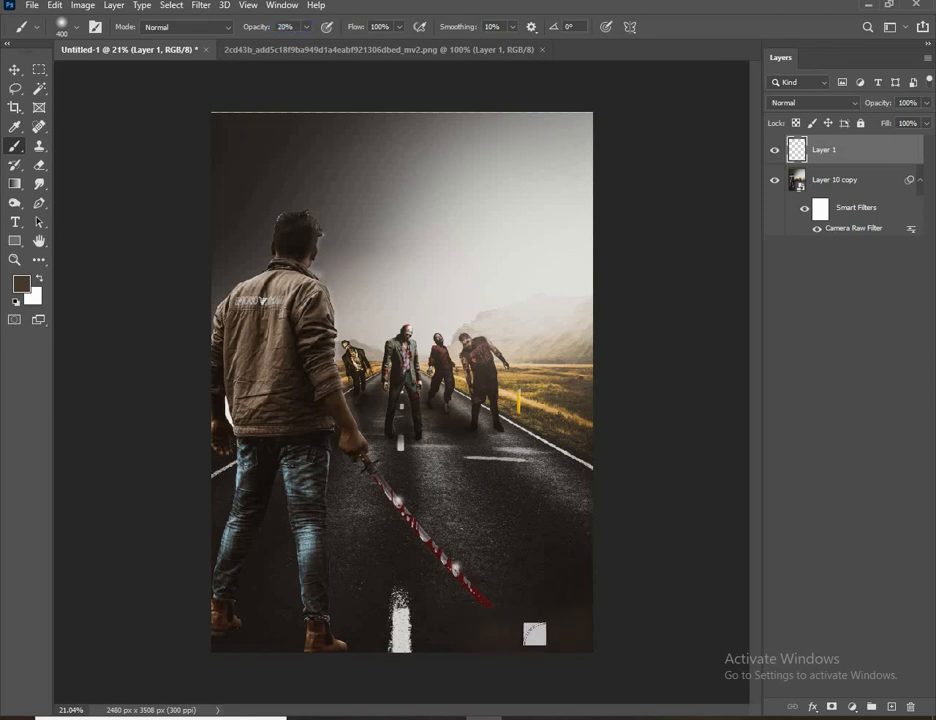
pyautogui.click(22, 283)
pyautogui.click(689, 372)
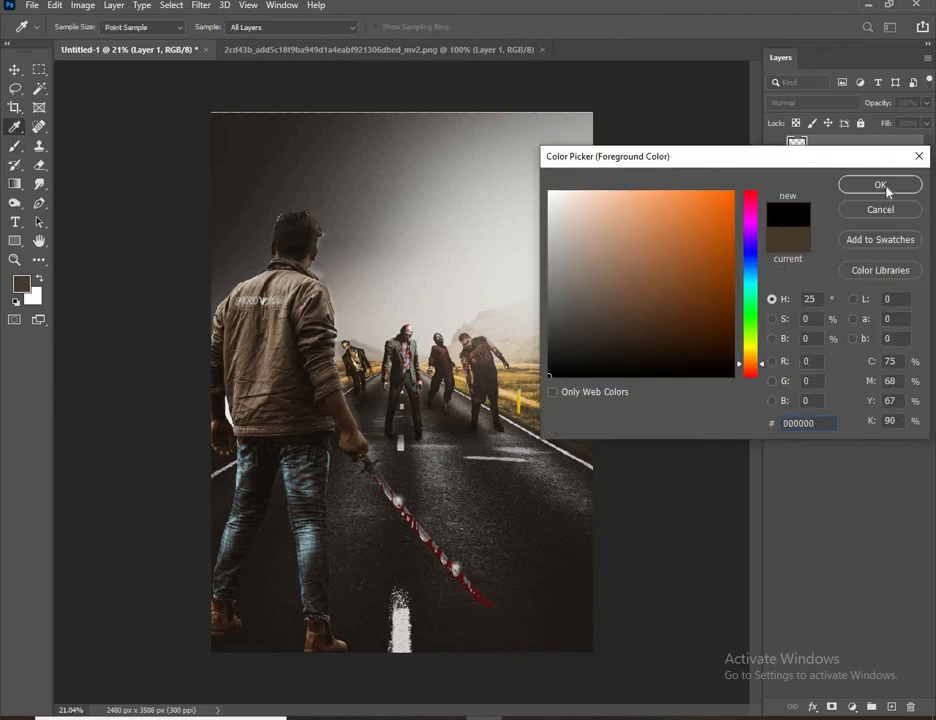
pyautogui.click(903, 184)
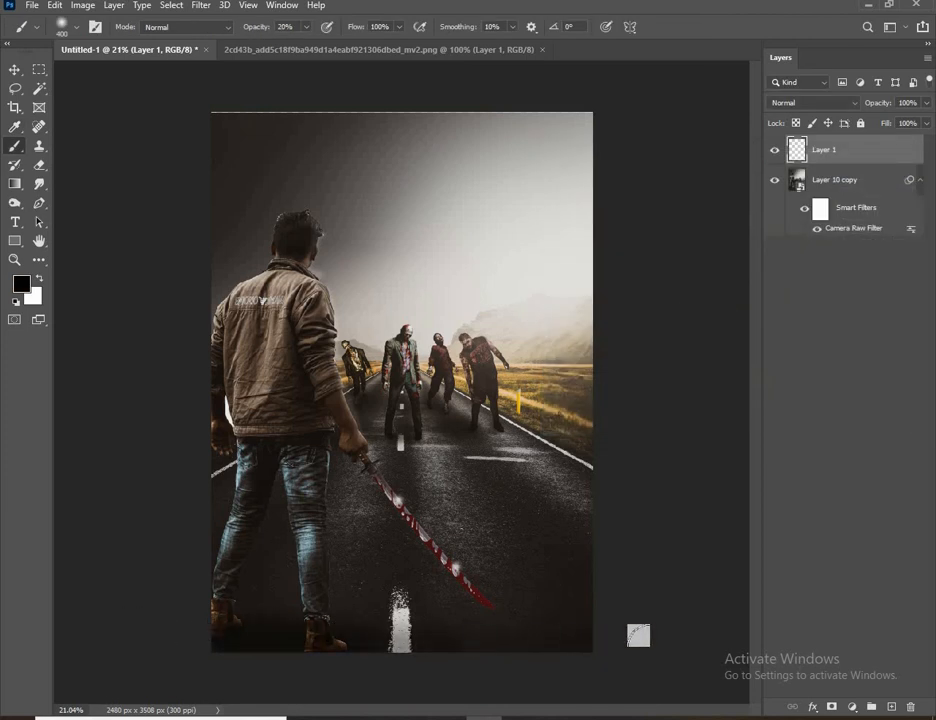
pyautogui.scroll(-1, 698, 525)
pyautogui.scroll(1, 698, 525)
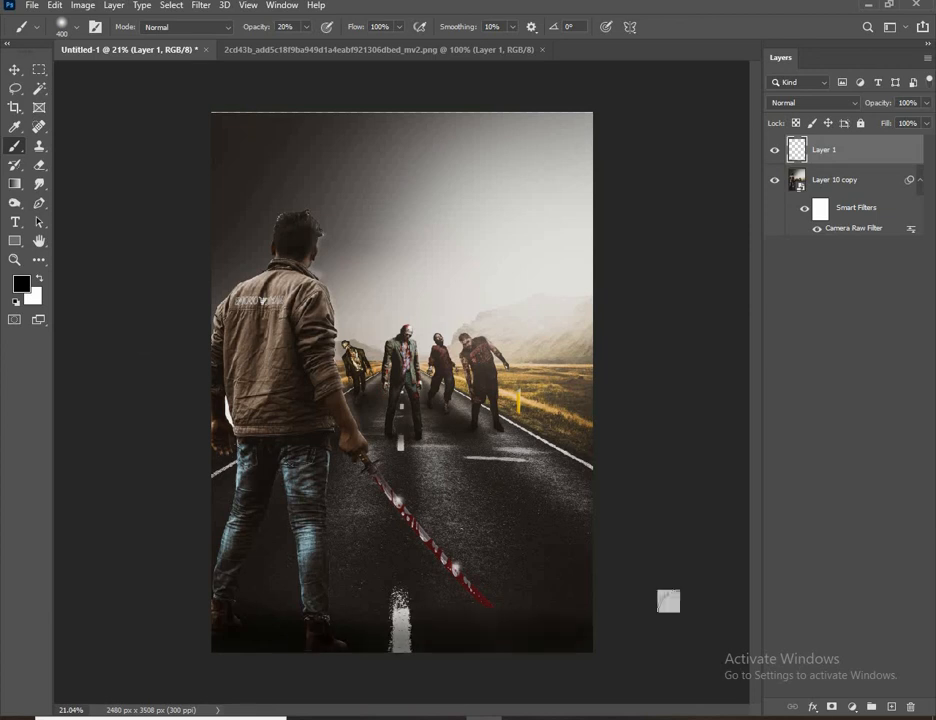
pyautogui.press('v')
pyautogui.scroll(-2, 450, 388)
pyautogui.scroll(2, 450, 388)
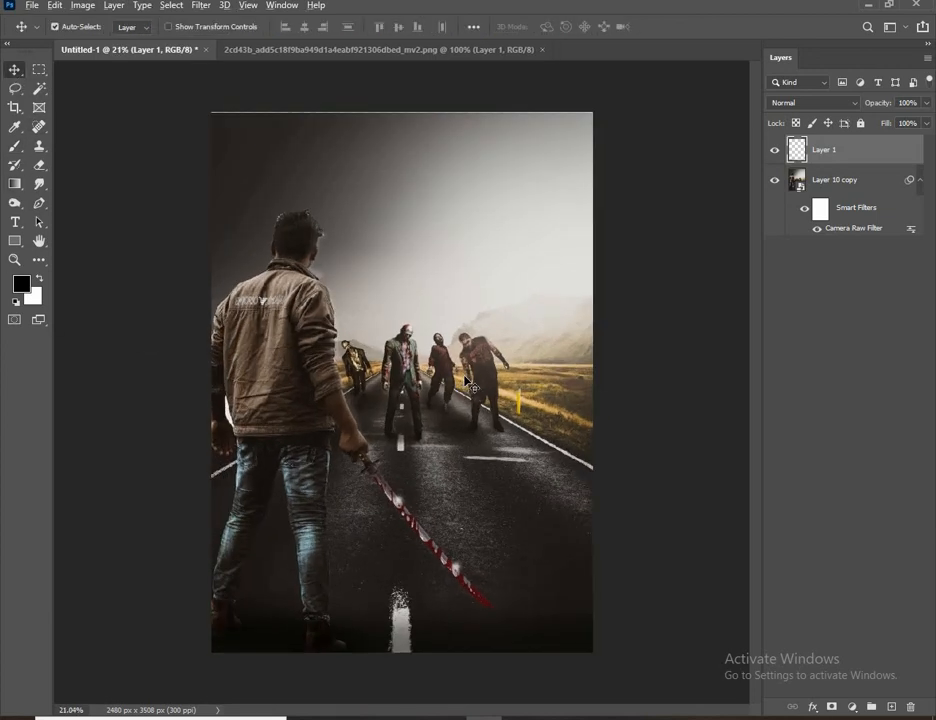